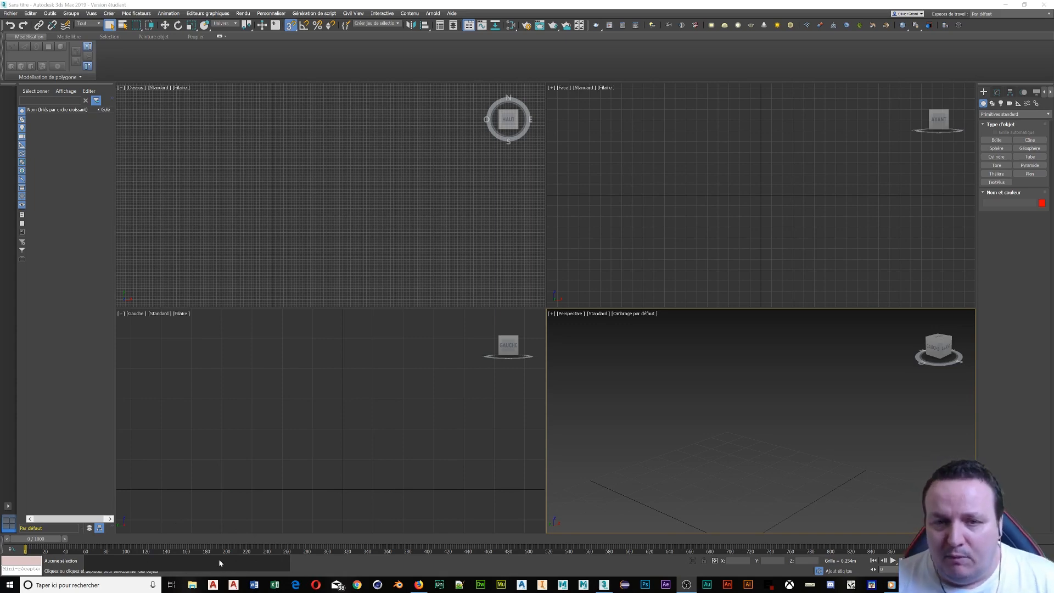
{"action": "left_click", "coordinate": [313, 450]}
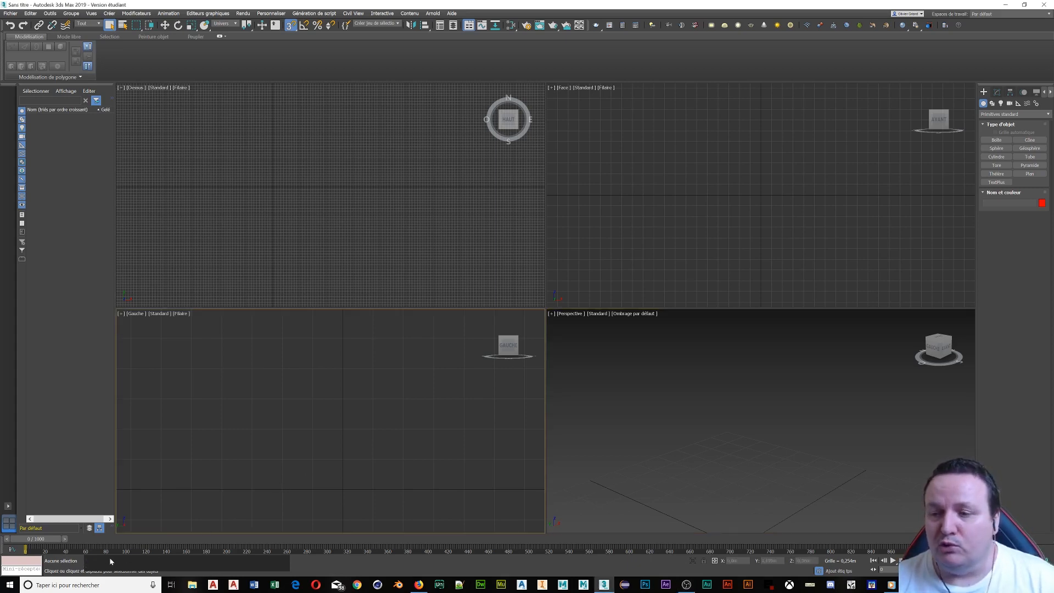
{"action": "key", "text": "a"}
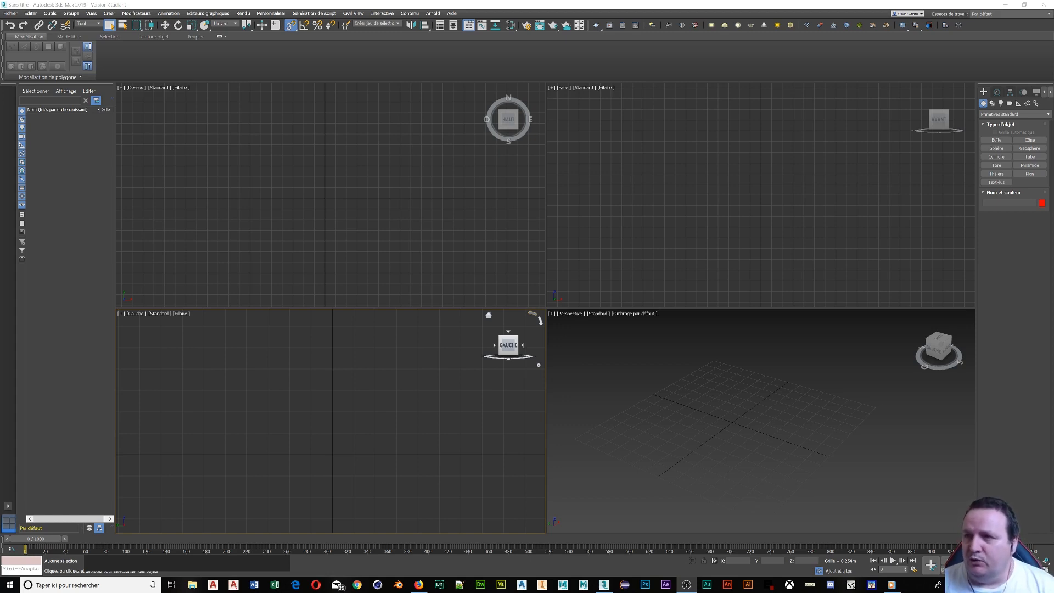
Open the Arnold render setup and start an ActiveShade render window
{"action": "left_click", "coordinate": [241, 13]}
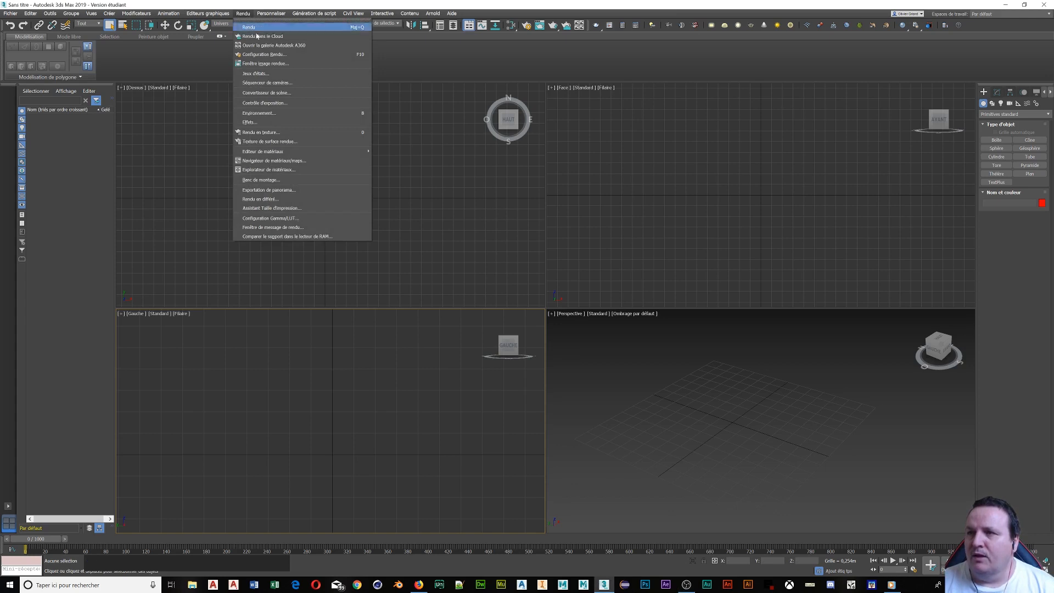
{"action": "left_click", "coordinate": [262, 54]}
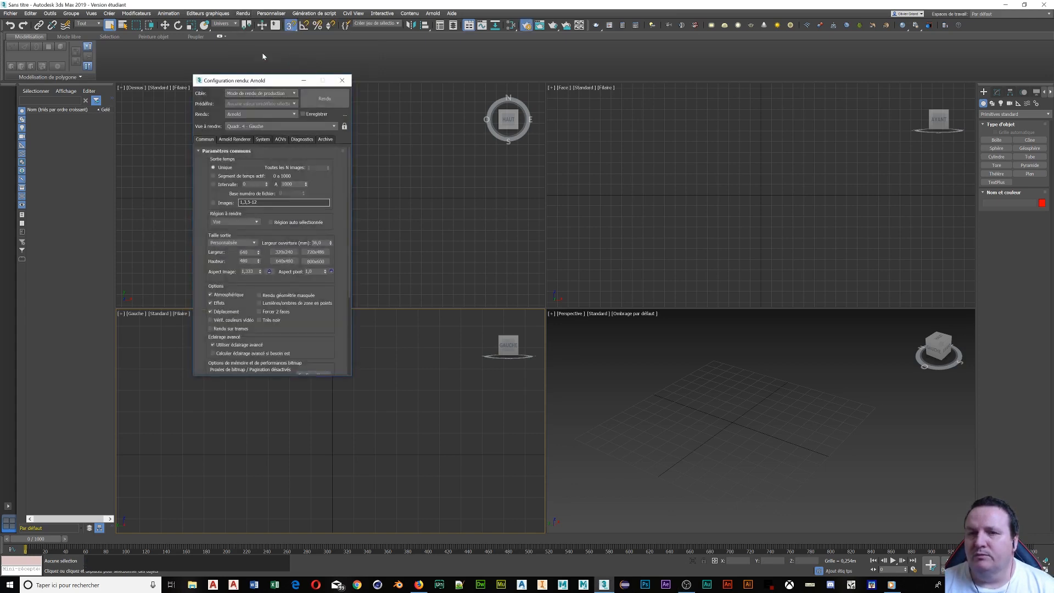
{"action": "left_click", "coordinate": [260, 95]}
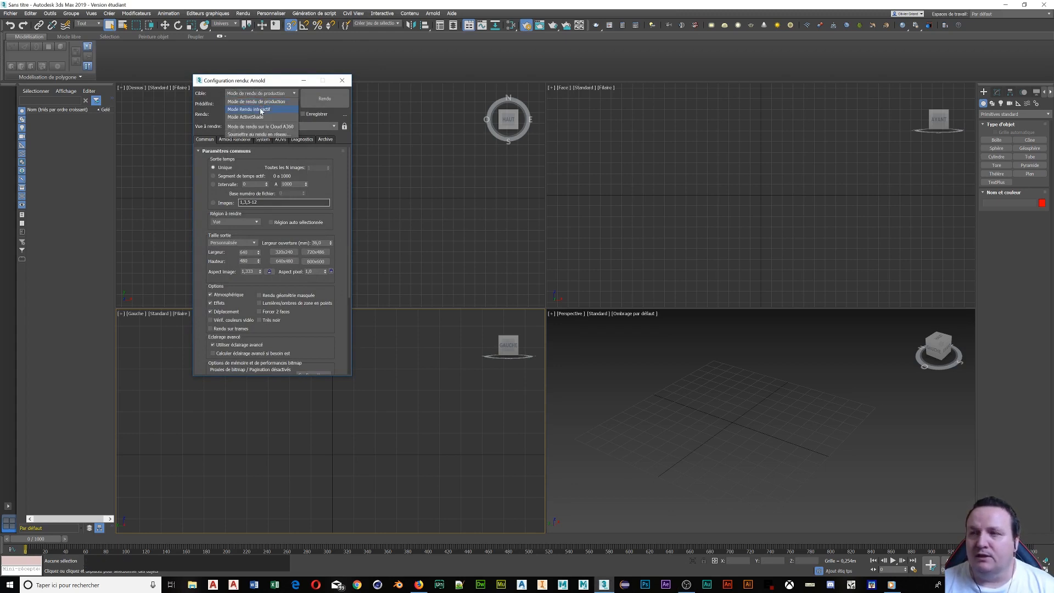
{"action": "left_click", "coordinate": [261, 109]}
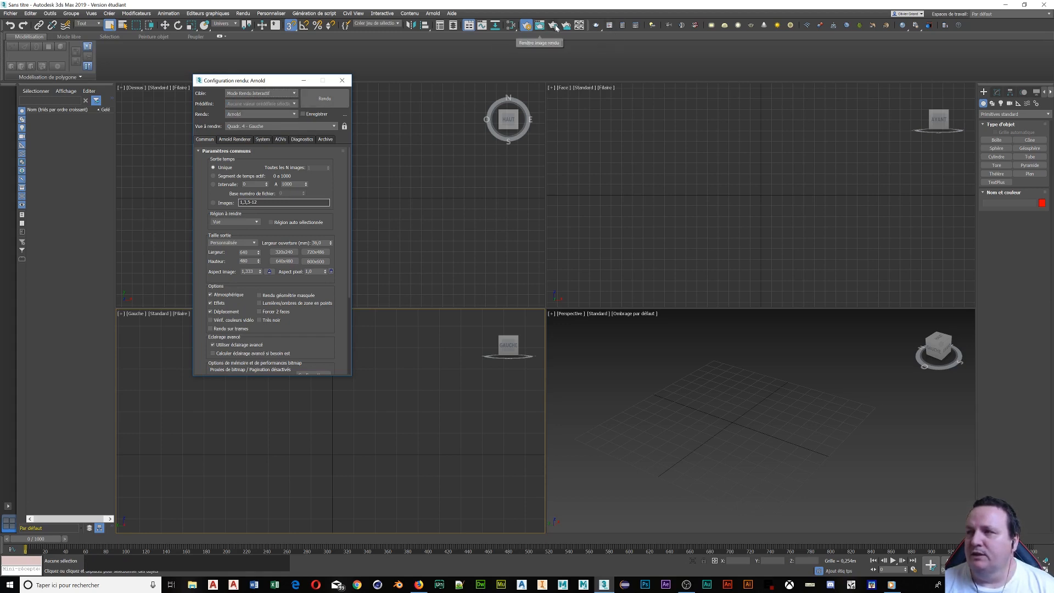
{"action": "left_click_drag", "start_coordinate": [557, 28], "coordinate": [557, 64]}
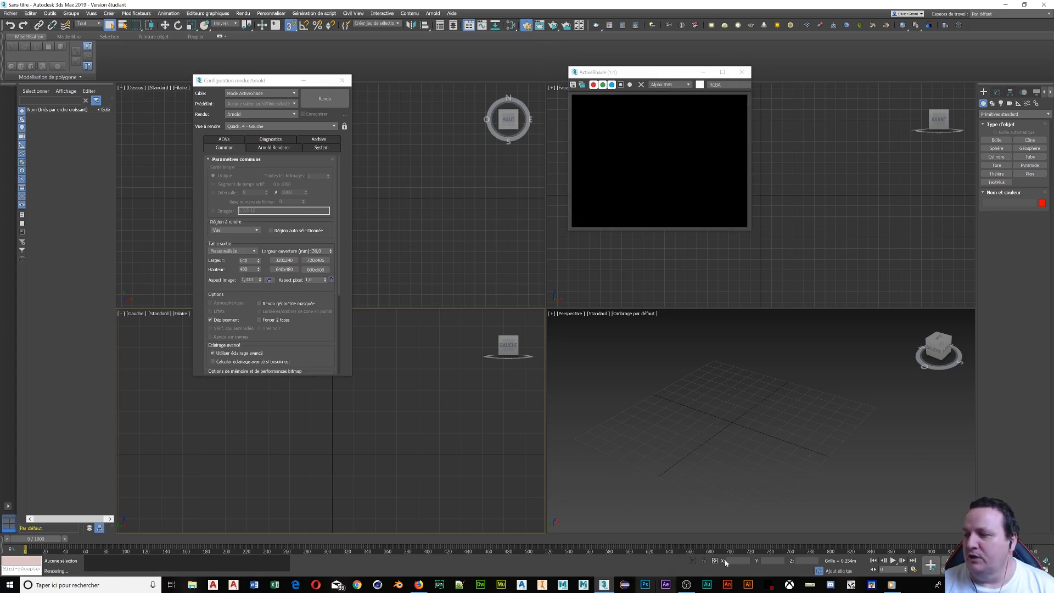
Create a box in the Perspective viewport, about 2.29 m by 2.29 m and about 1.02 m high
{"action": "left_click", "coordinate": [997, 141]}
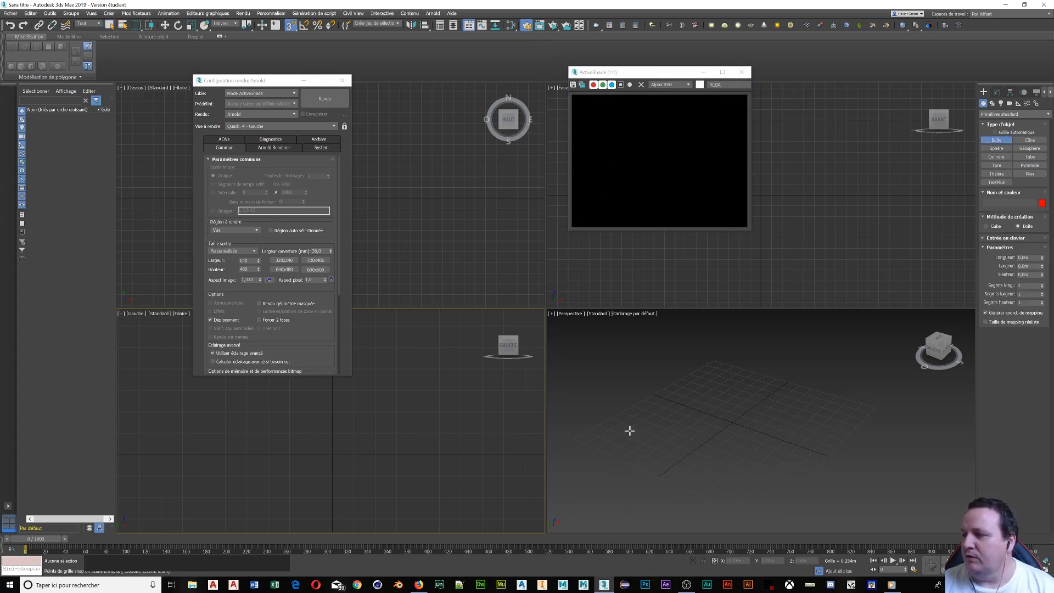
{"action": "left_click_drag", "start_coordinate": [630, 430], "coordinate": [826, 406]}
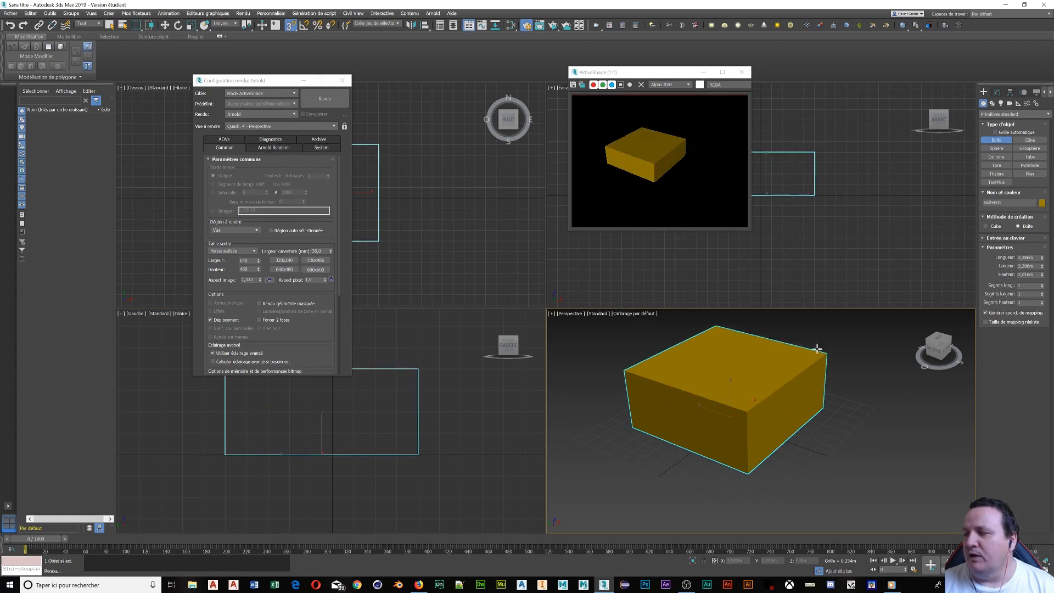
{"action": "left_click", "coordinate": [812, 343]}
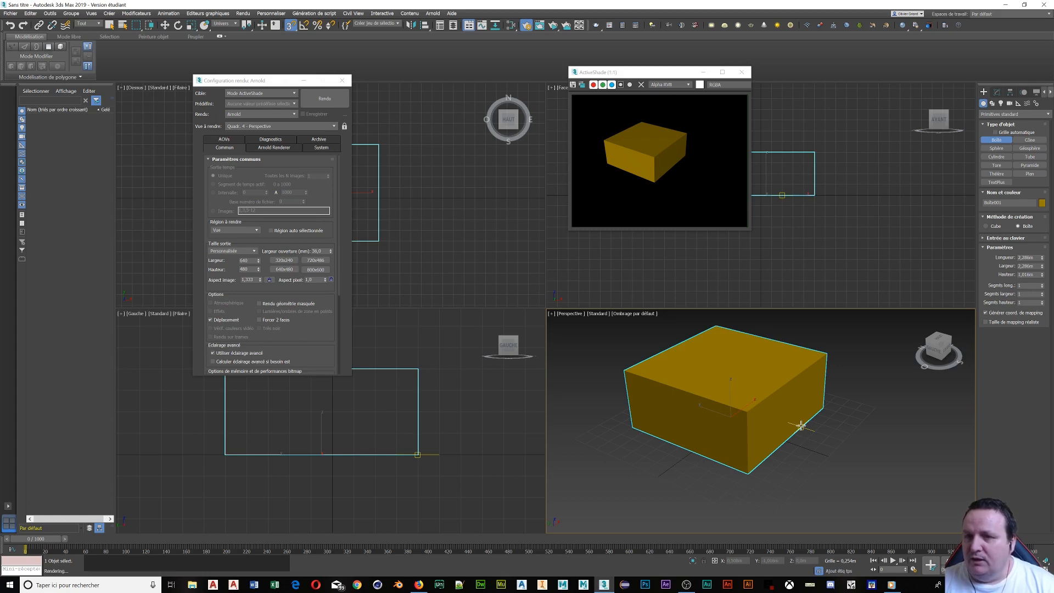
Activate the Top, Left, Front and Perspective viewports in turn to compare what ActiveShade renders for each
{"action": "middle_click_drag", "start_coordinate": [802, 425], "coordinate": [738, 426], "text": "alt"}
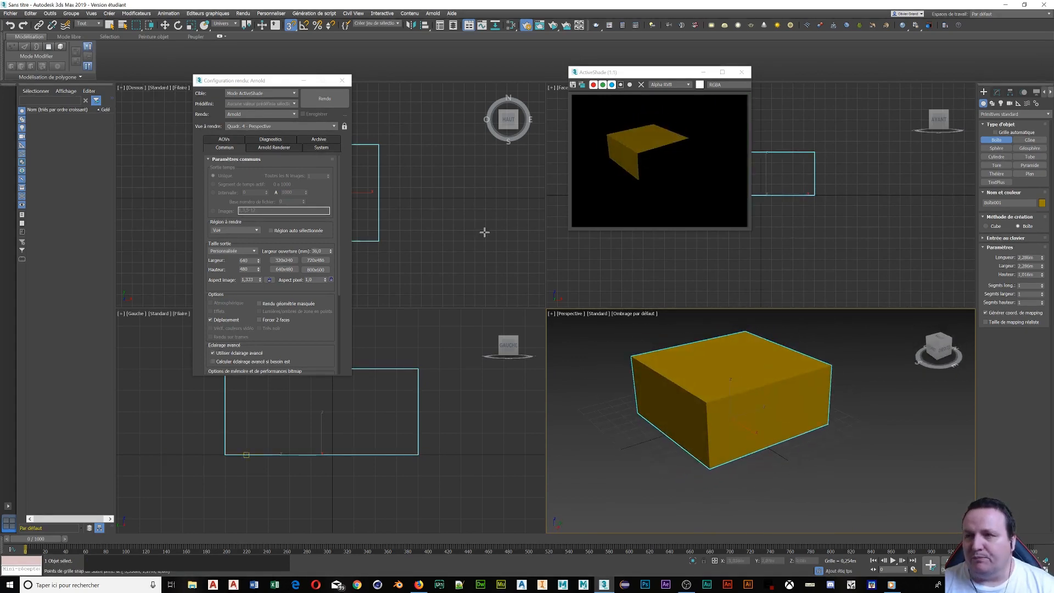
{"action": "right_click", "coordinate": [415, 166]}
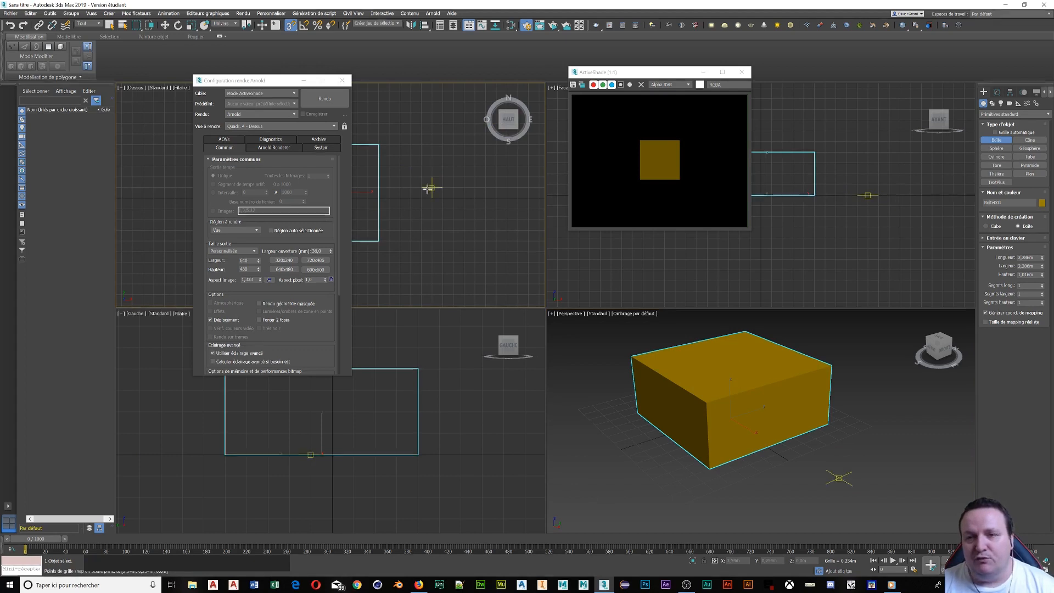
{"action": "right_click", "coordinate": [432, 326]}
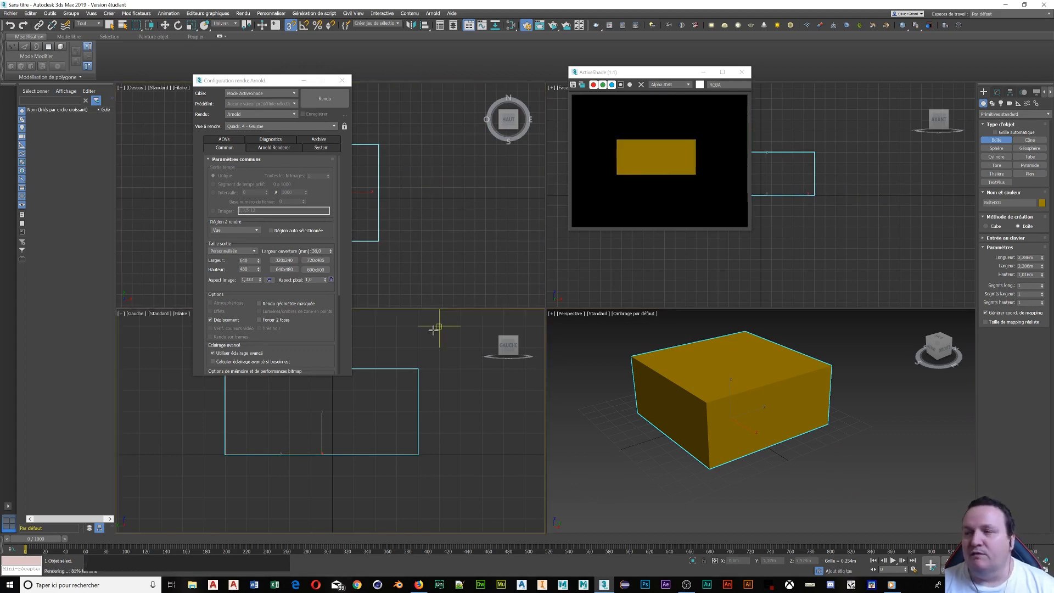
{"action": "right_click", "coordinate": [790, 267]}
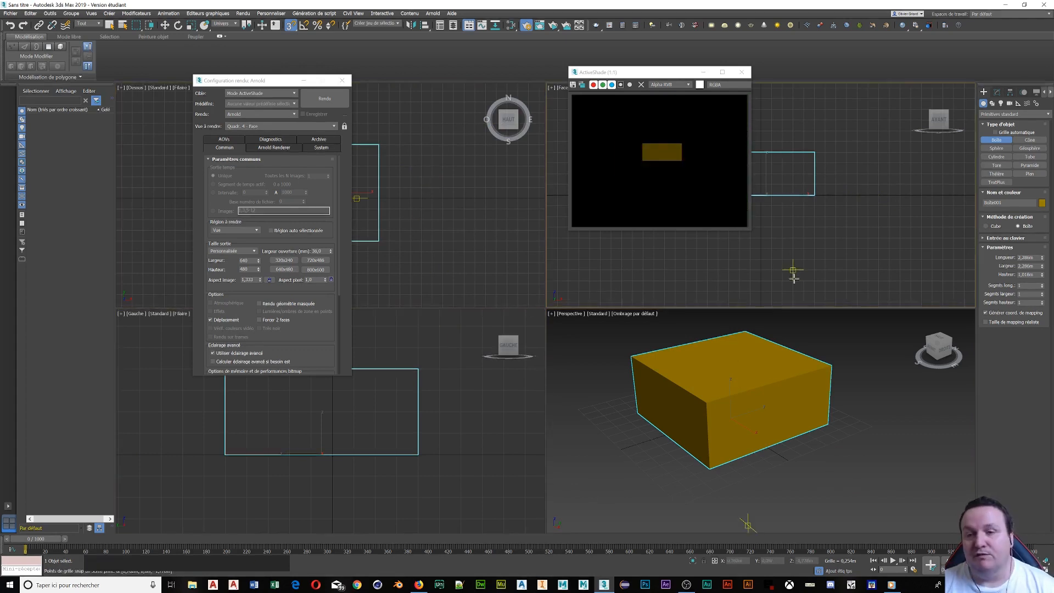
{"action": "right_click", "coordinate": [763, 346]}
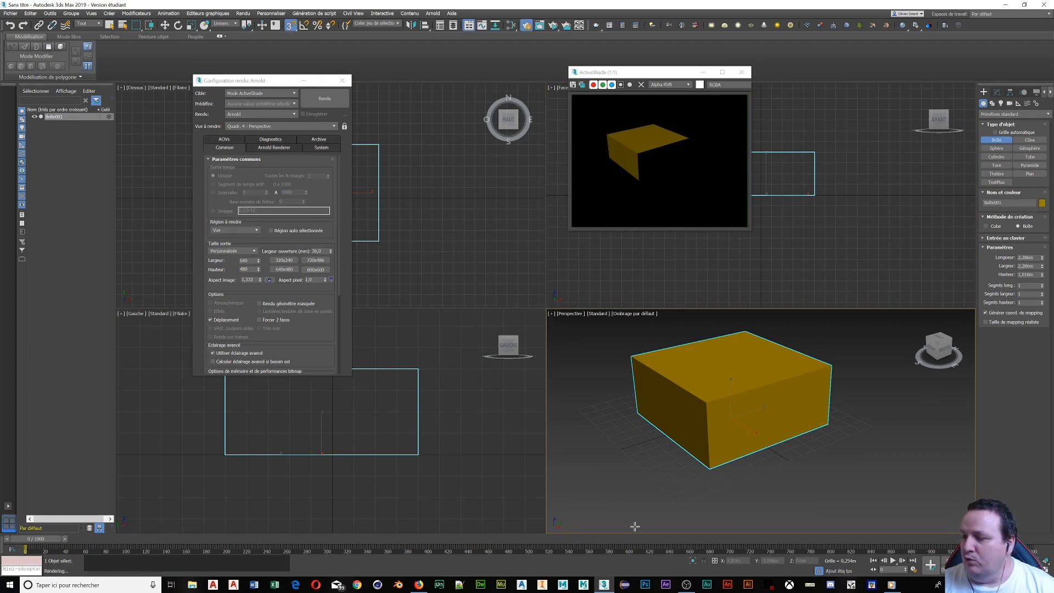
{"action": "right_click", "coordinate": [387, 238]}
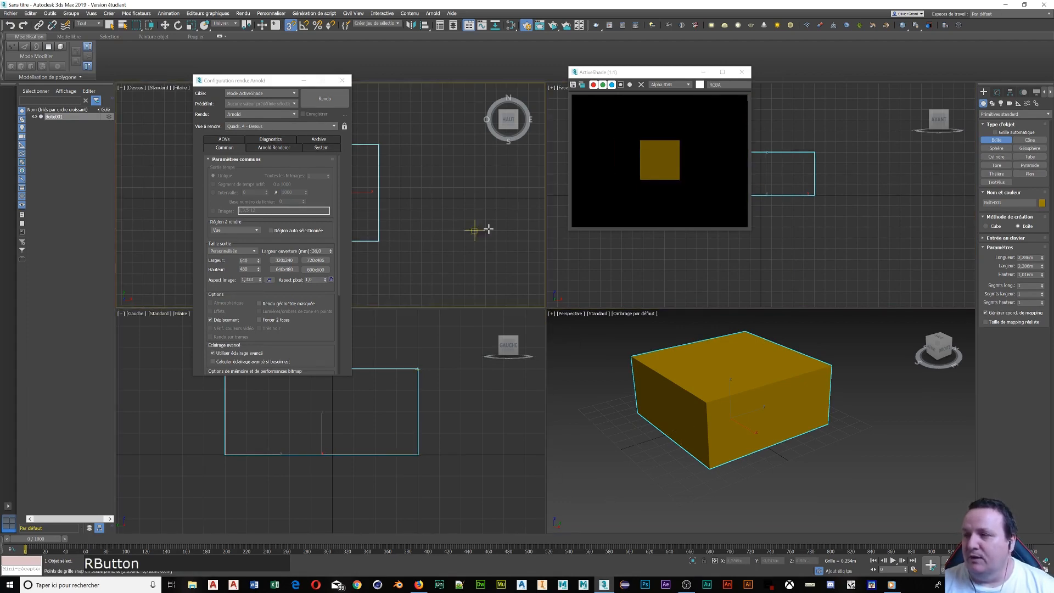
{"action": "right_click", "coordinate": [584, 245]}
{"action": "right_click", "coordinate": [595, 370]}
{"action": "right_click", "coordinate": [454, 380]}
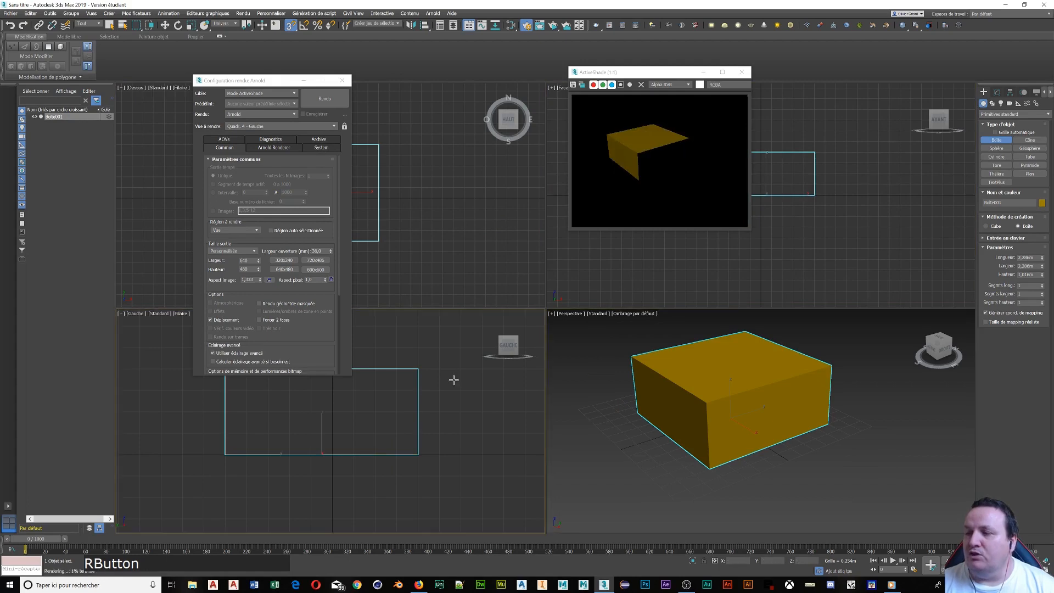
{"action": "right_click", "coordinate": [364, 237]}
{"action": "right_click", "coordinate": [601, 258]}
{"action": "right_click", "coordinate": [462, 380]}
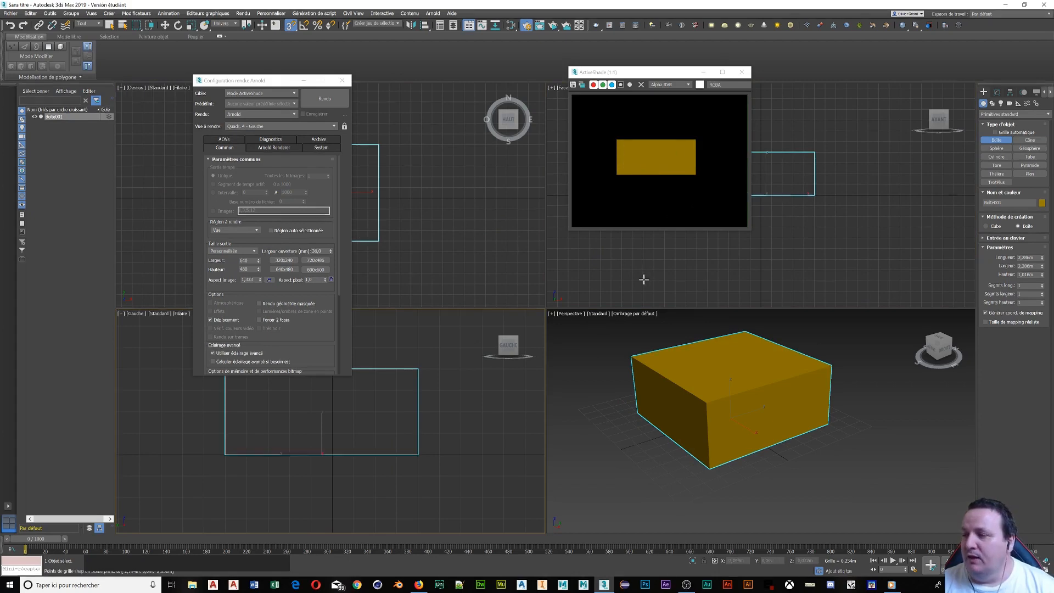
{"action": "right_click", "coordinate": [618, 360]}
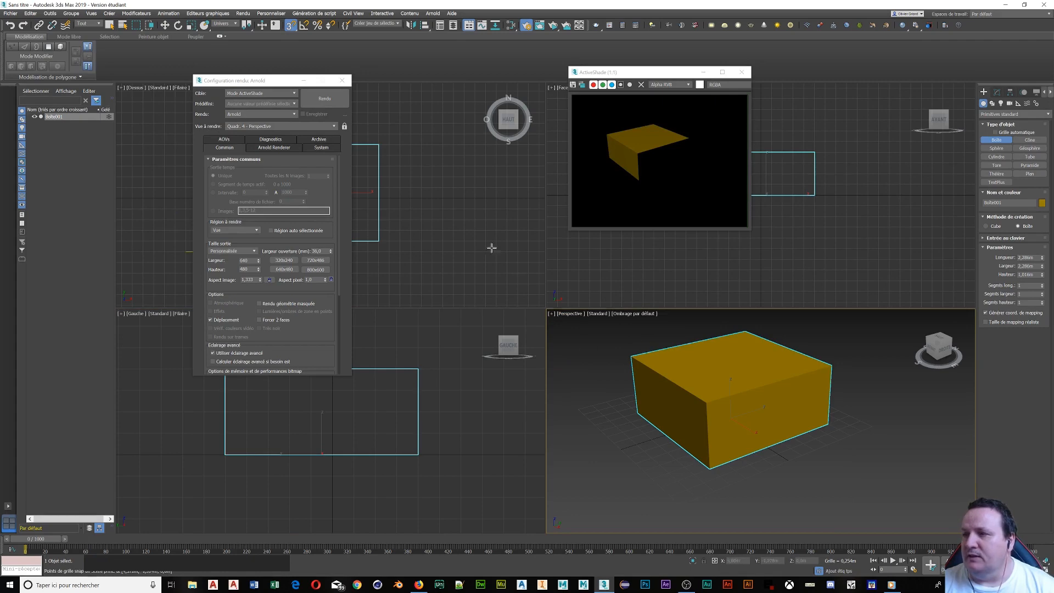
Lock the view to render on the Perspective viewport and check it by activating other viewports
{"action": "left_click", "coordinate": [324, 99]}
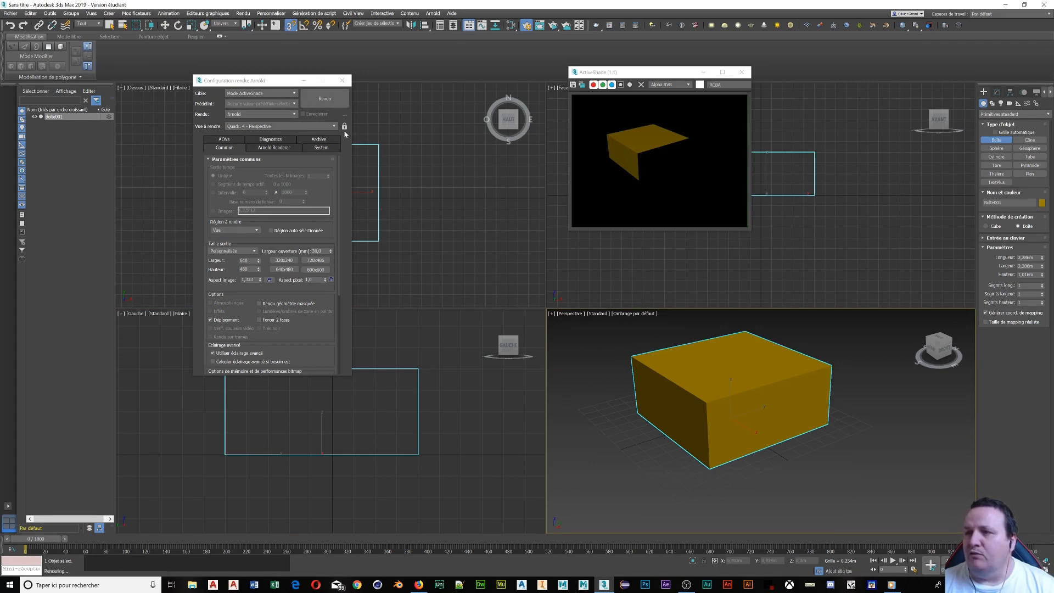
{"action": "left_click", "coordinate": [344, 127]}
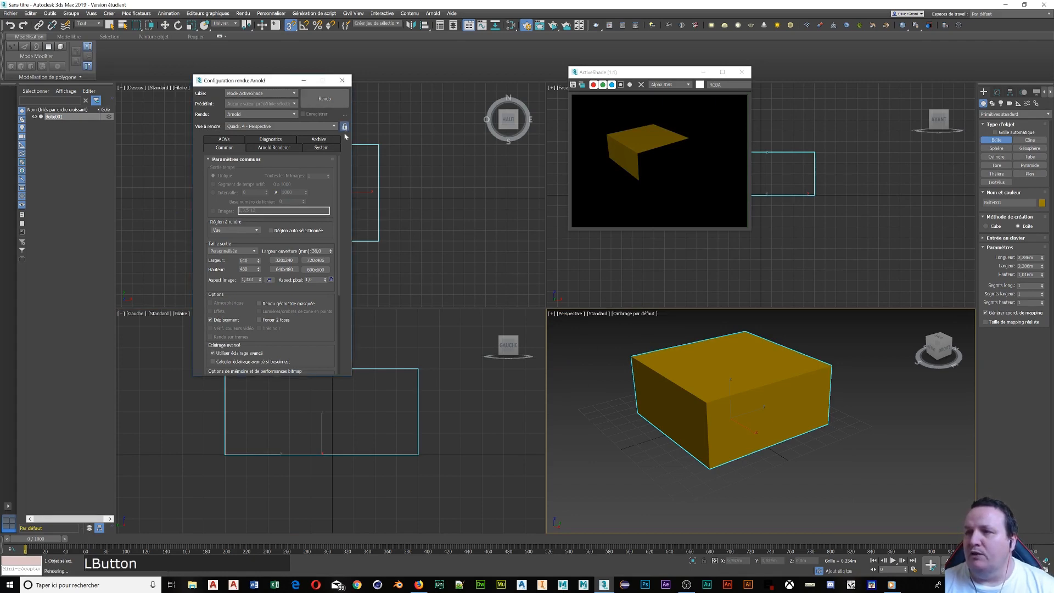
{"action": "right_click", "coordinate": [424, 185]}
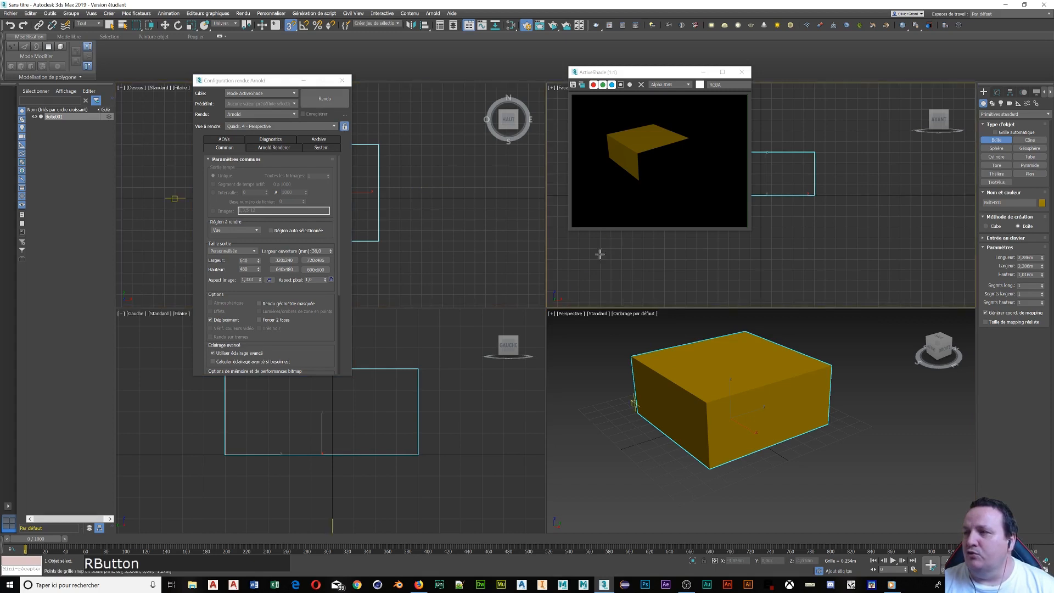
{"action": "right_click", "coordinate": [464, 400]}
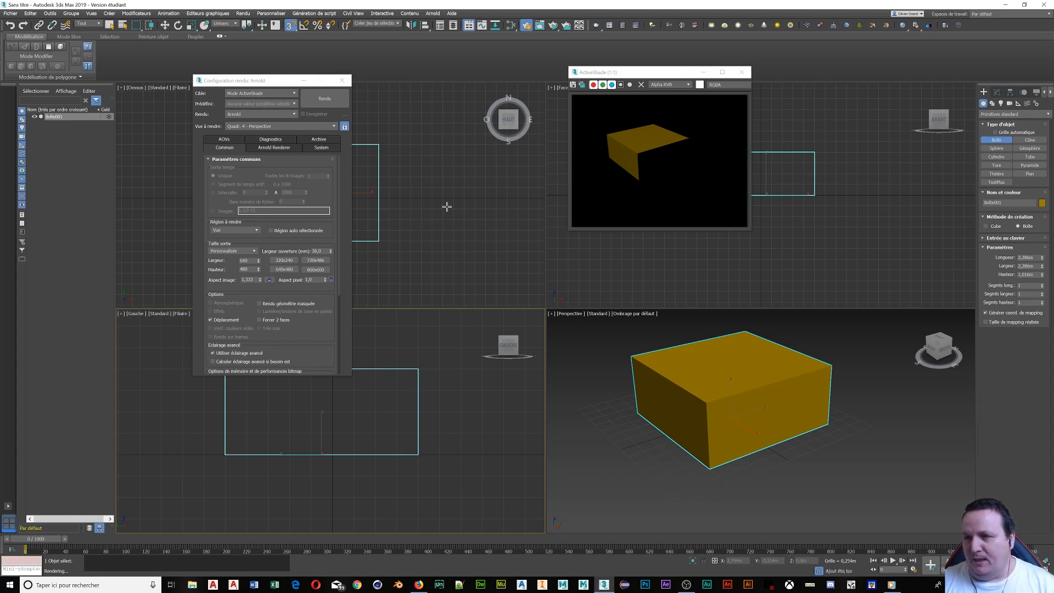
Set the output size to HDTV (vidéo) at 1280x720 and relaunch ActiveShade, closing the render setup
{"action": "left_click", "coordinate": [224, 253]}
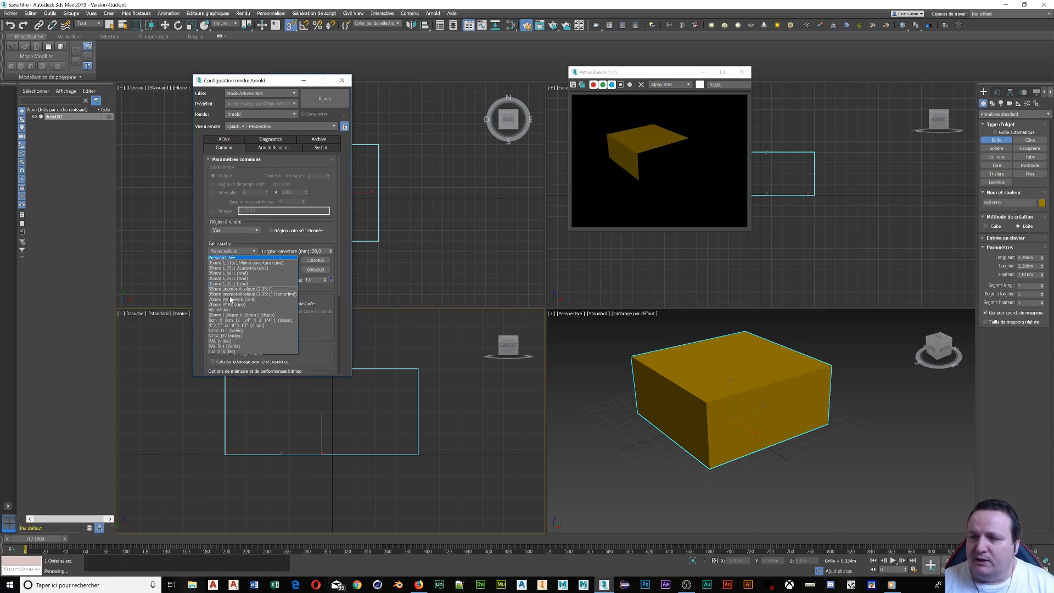
{"action": "left_click", "coordinate": [223, 353]}
{"action": "left_click", "coordinate": [286, 269]}
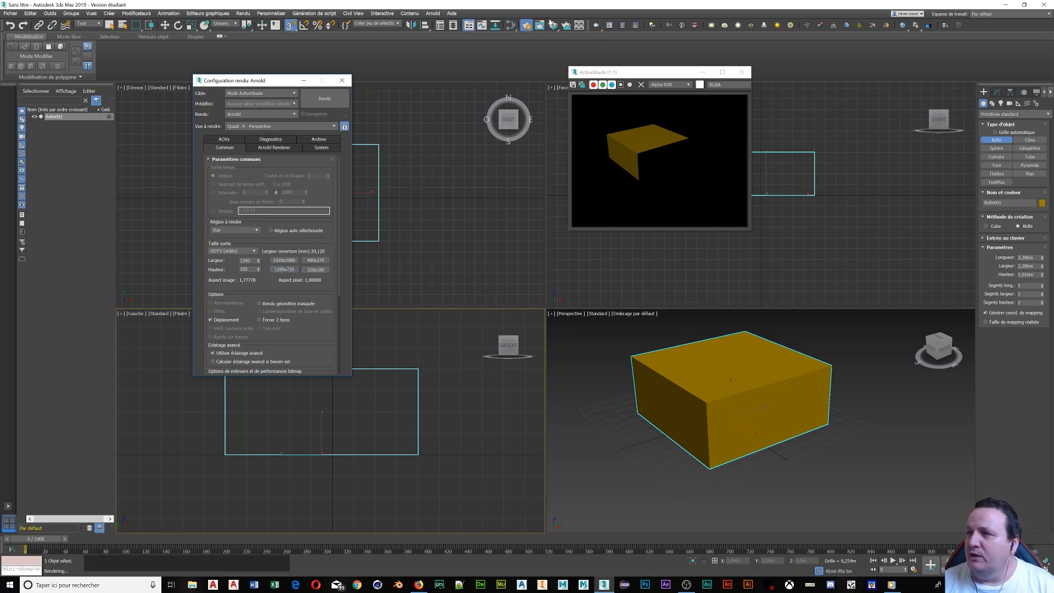
{"action": "left_click", "coordinate": [552, 24]}
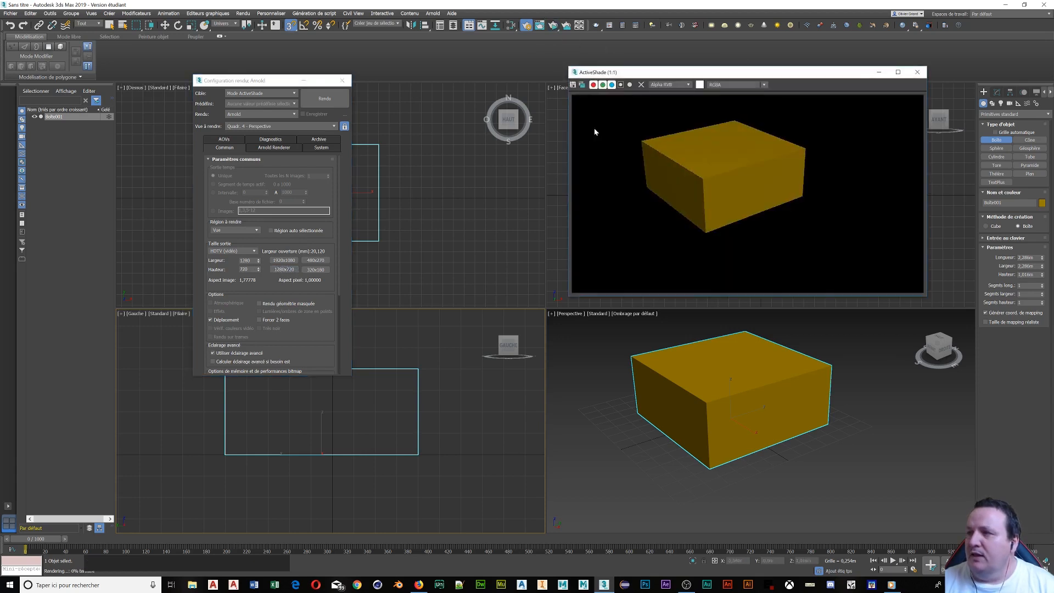
{"action": "left_click_drag", "start_coordinate": [777, 73], "coordinate": [792, 76]}
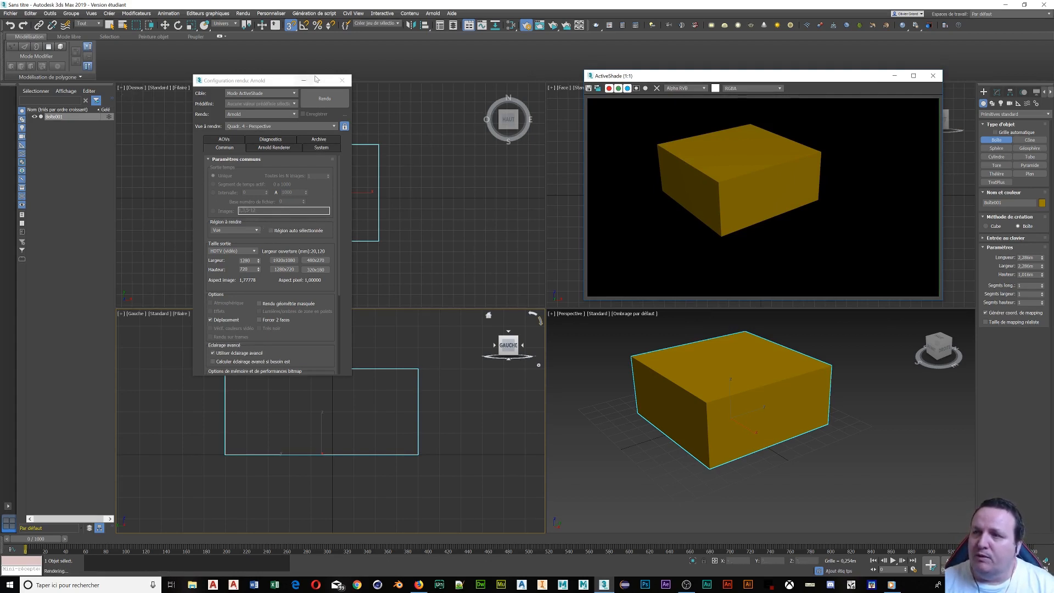
{"action": "left_click", "coordinate": [342, 80]}
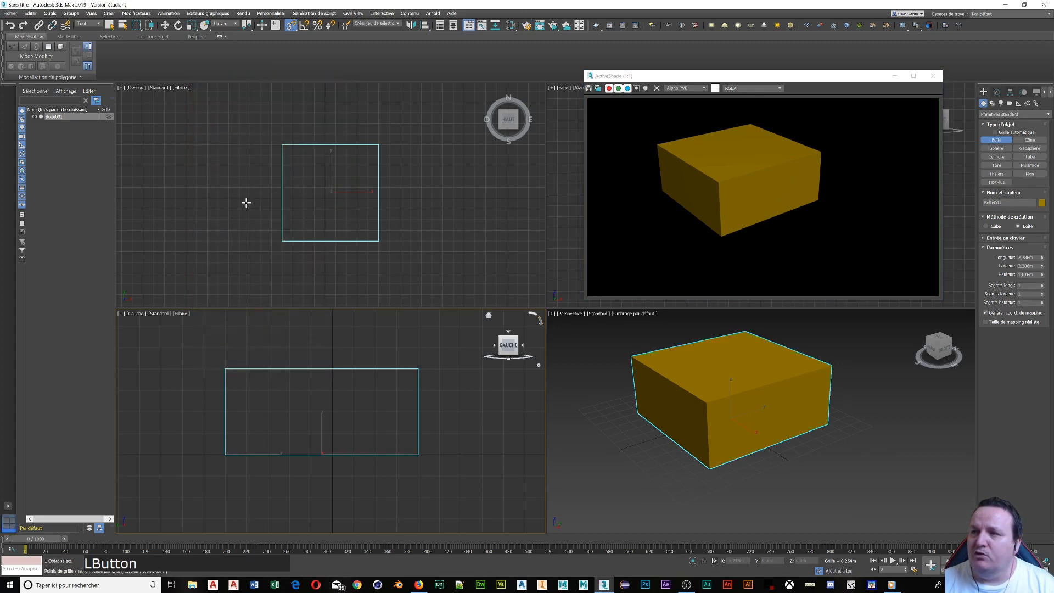
Switch the Top viewport to the Front view (Face) and return it to Top (Dessus)
{"action": "left_click", "coordinate": [136, 87]}
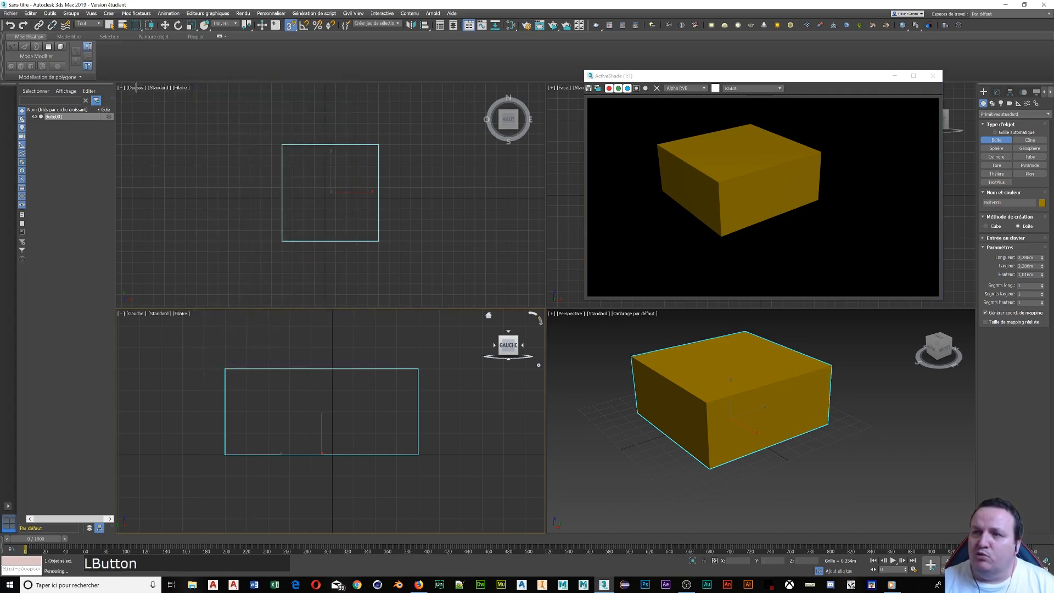
{"action": "left_click", "coordinate": [136, 87]}
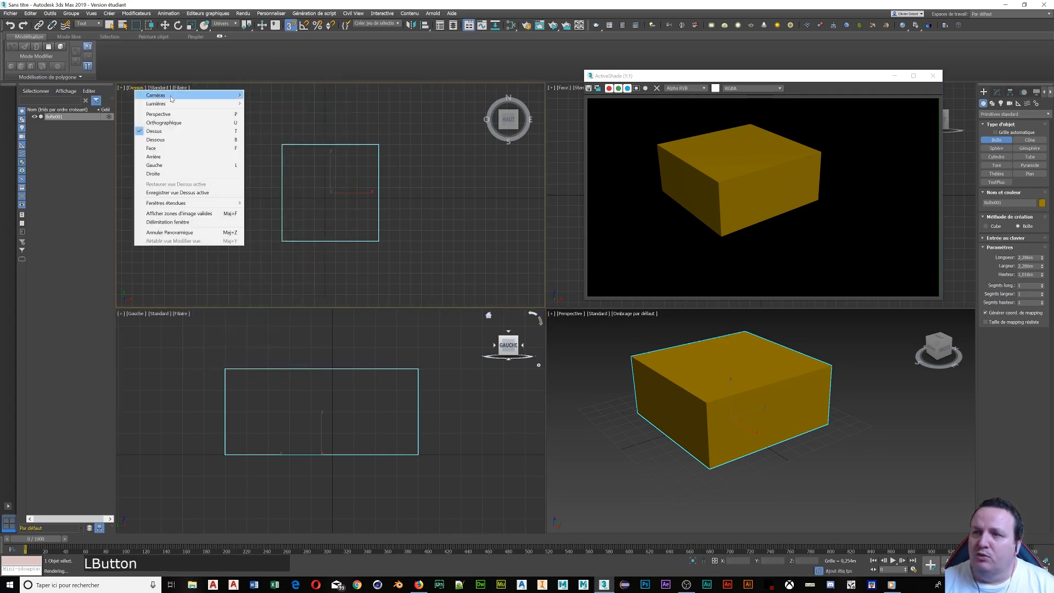
{"action": "left_click", "coordinate": [158, 149]}
{"action": "left_click", "coordinate": [133, 87]}
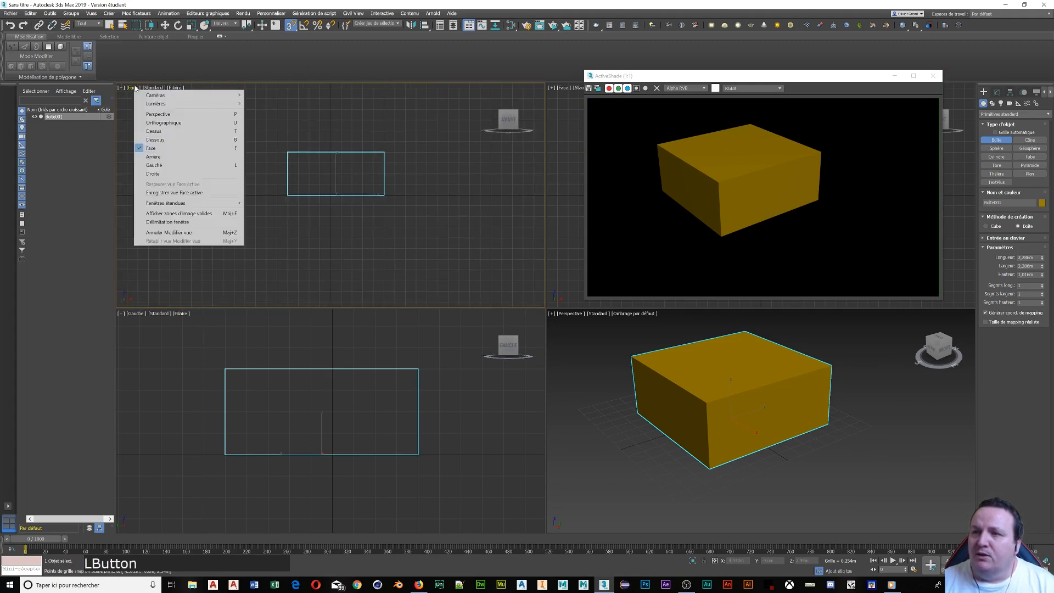
{"action": "left_click", "coordinate": [164, 131]}
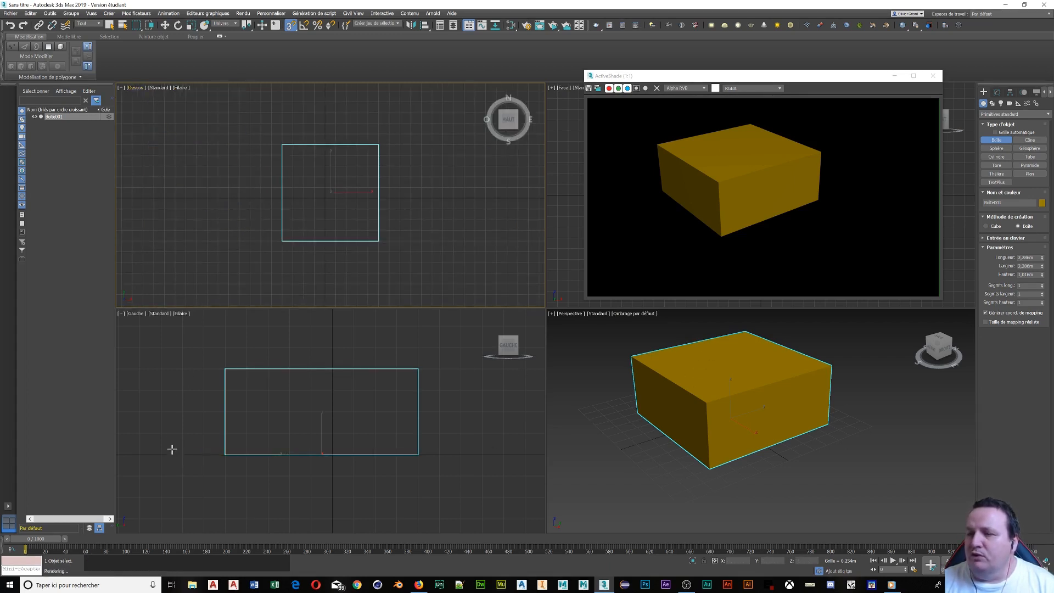
{"action": "right_click", "coordinate": [313, 467]}
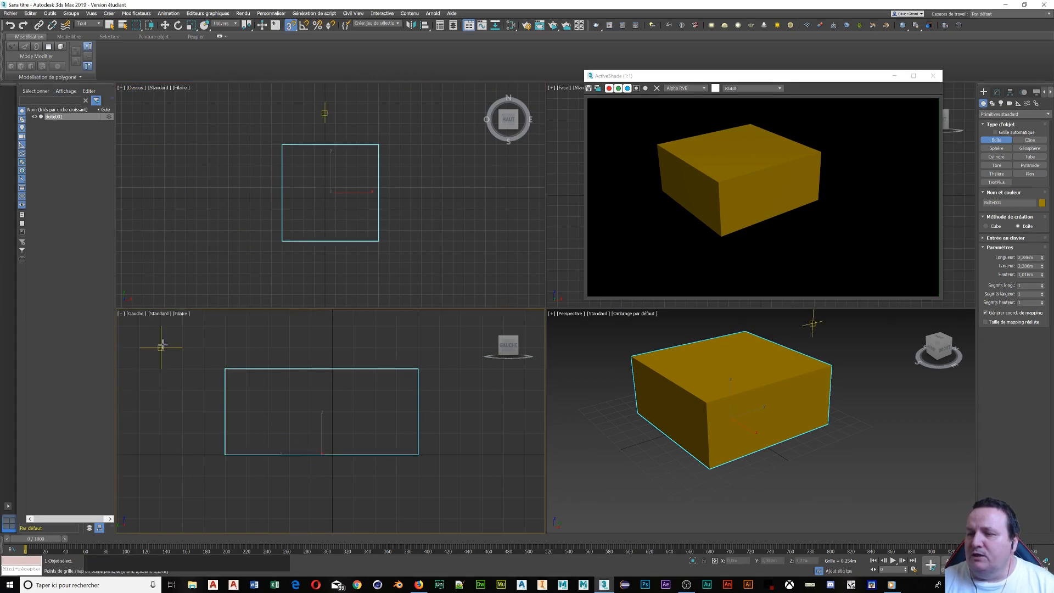
{"action": "left_click", "coordinate": [290, 25]}
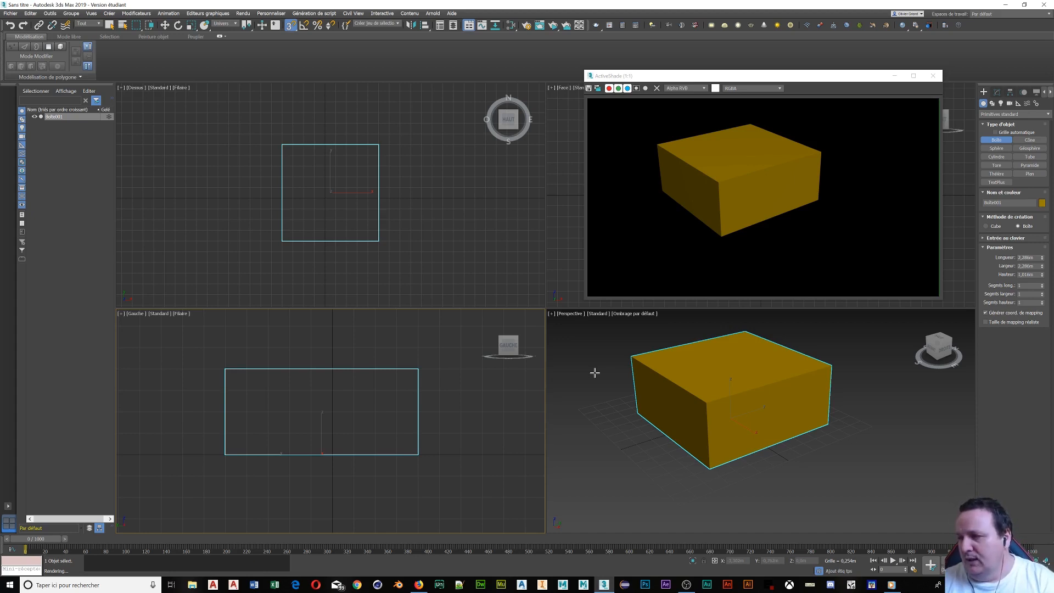
{"action": "scroll", "coordinate": [594, 373], "scroll_direction": "up", "scroll_amount": 3}
{"action": "scroll", "coordinate": [594, 373], "scroll_direction": "down", "scroll_amount": 3}
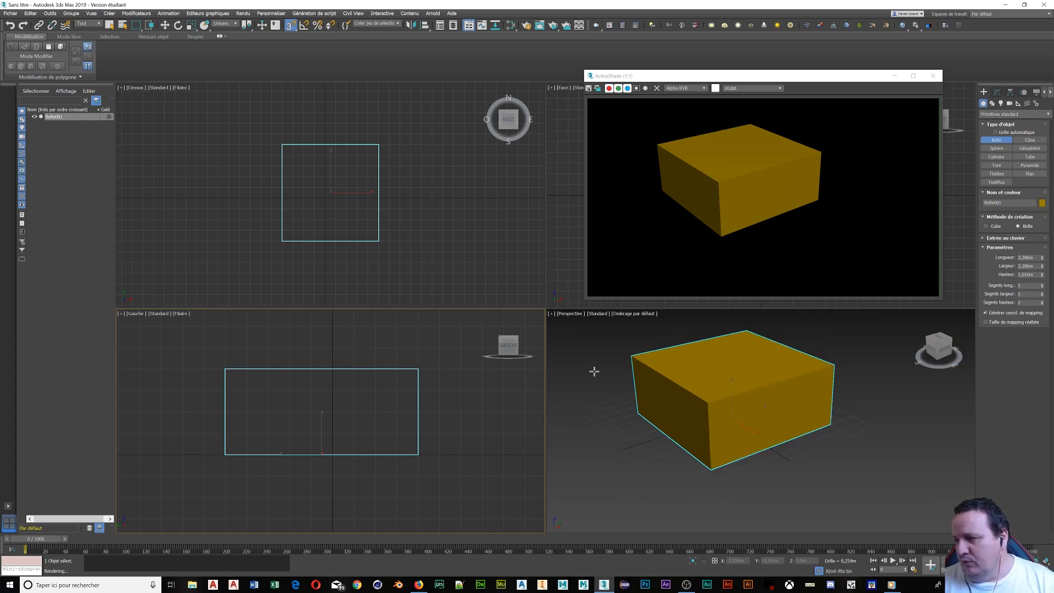
Delete the box and draw a square plane about 3,556 m per side on the Perspective grid
{"action": "right_click", "coordinate": [697, 357]}
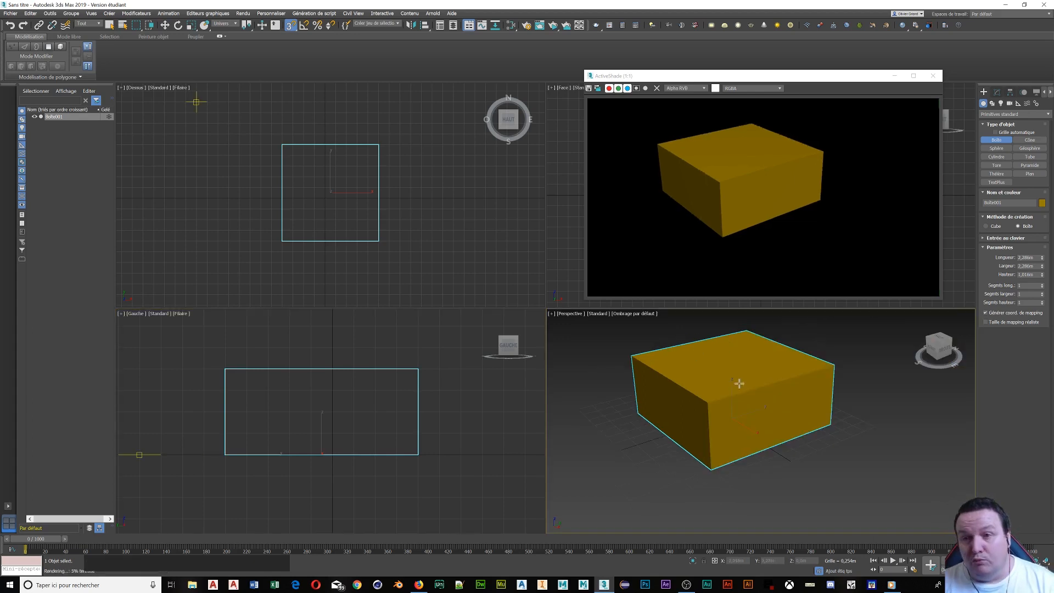
{"action": "key", "text": "Delete"}
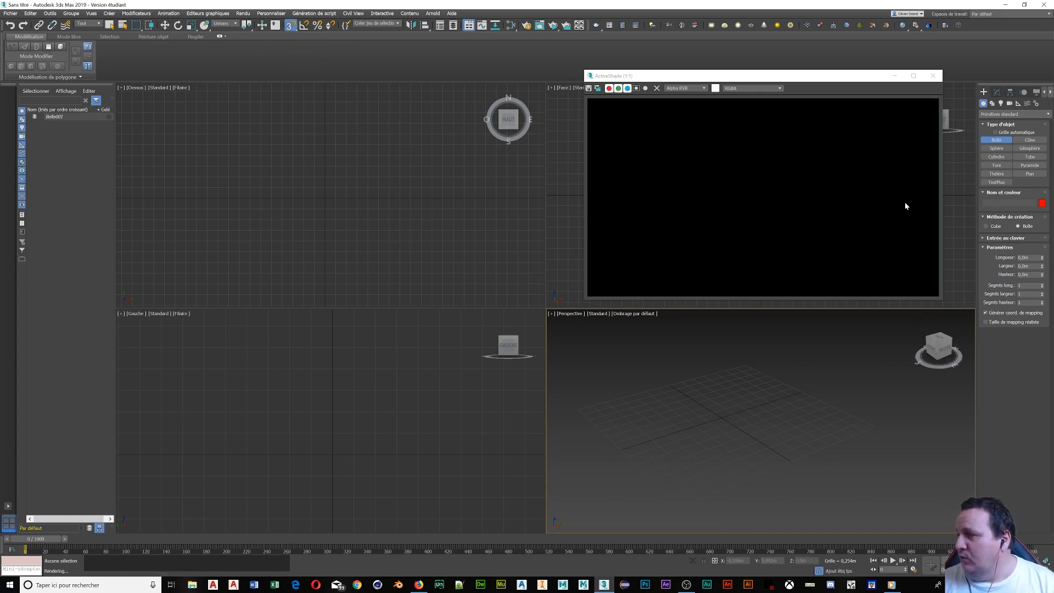
{"action": "left_click", "coordinate": [1029, 174]}
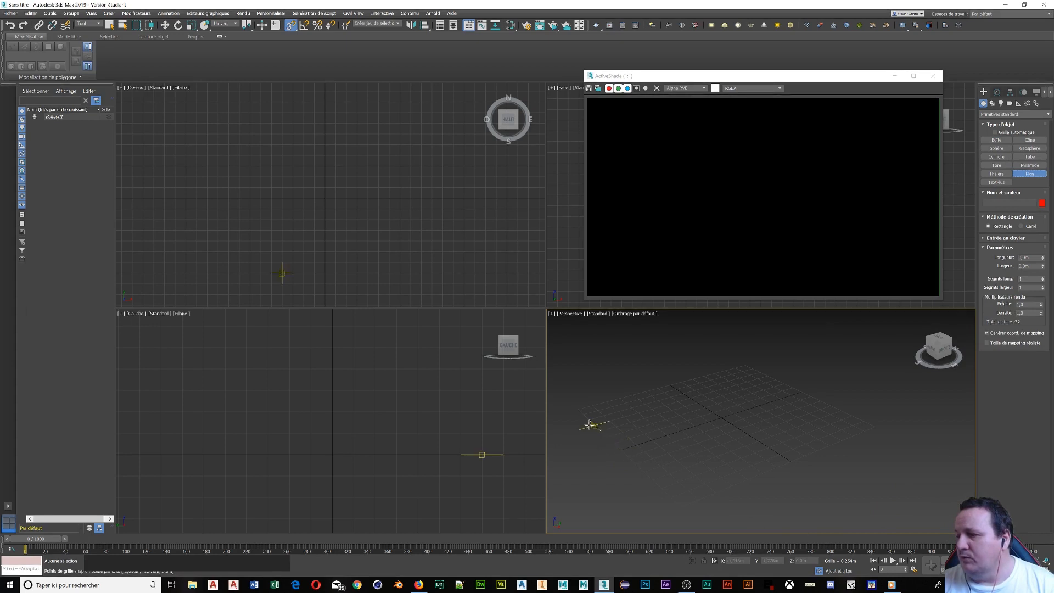
{"action": "mouse_move", "coordinate": [578, 409]}
{"action": "left_mouse_down"}
{"action": "mouse_move", "coordinate": [831, 412]}
{"action": "mouse_move", "coordinate": [875, 435]}
{"action": "mouse_move", "coordinate": [872, 427]}
{"action": "left_mouse_up"}
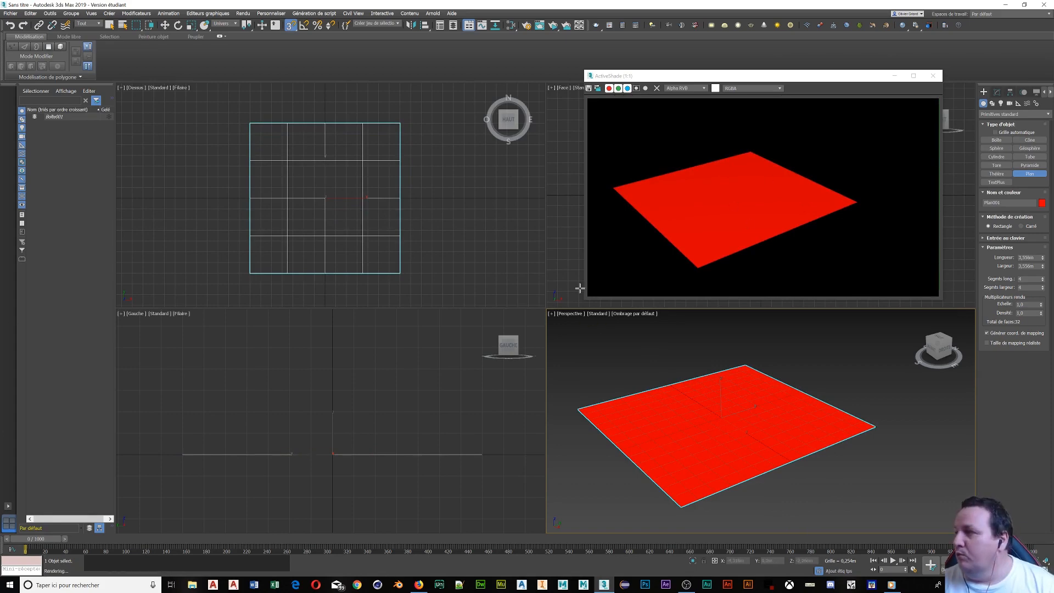
Change the plane's object colour to teal from the AutoCAD ACI palette
{"action": "left_click", "coordinate": [1042, 204]}
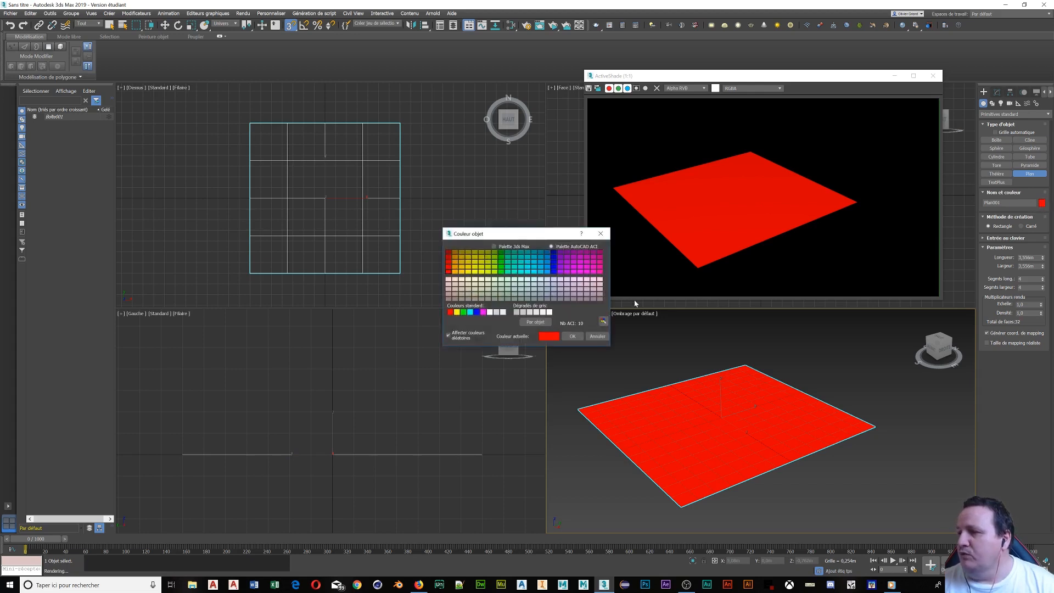
{"action": "left_click", "coordinate": [521, 261]}
{"action": "left_click", "coordinate": [571, 337]}
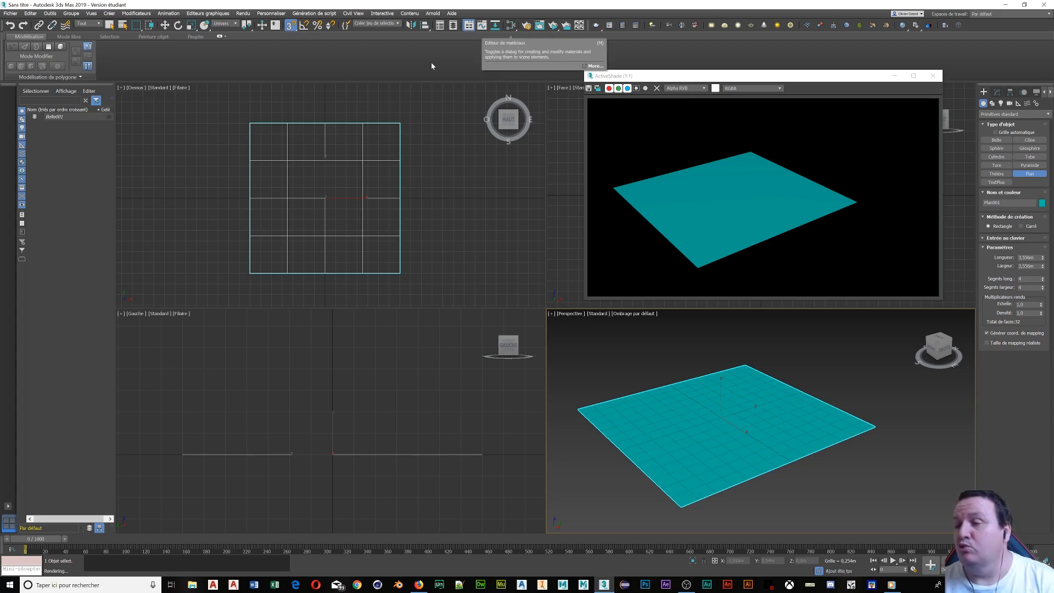
Open the Slate material editor and delete all the existing material and map nodes from its view
{"action": "key", "text": "m"}
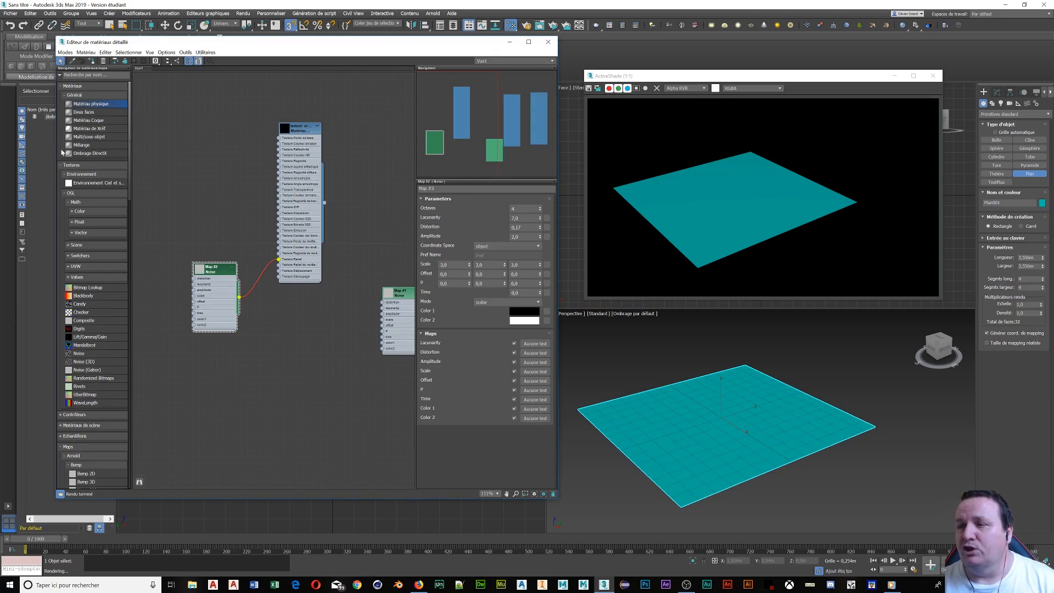
{"action": "scroll", "coordinate": [226, 208], "scroll_direction": "down", "scroll_amount": 5}
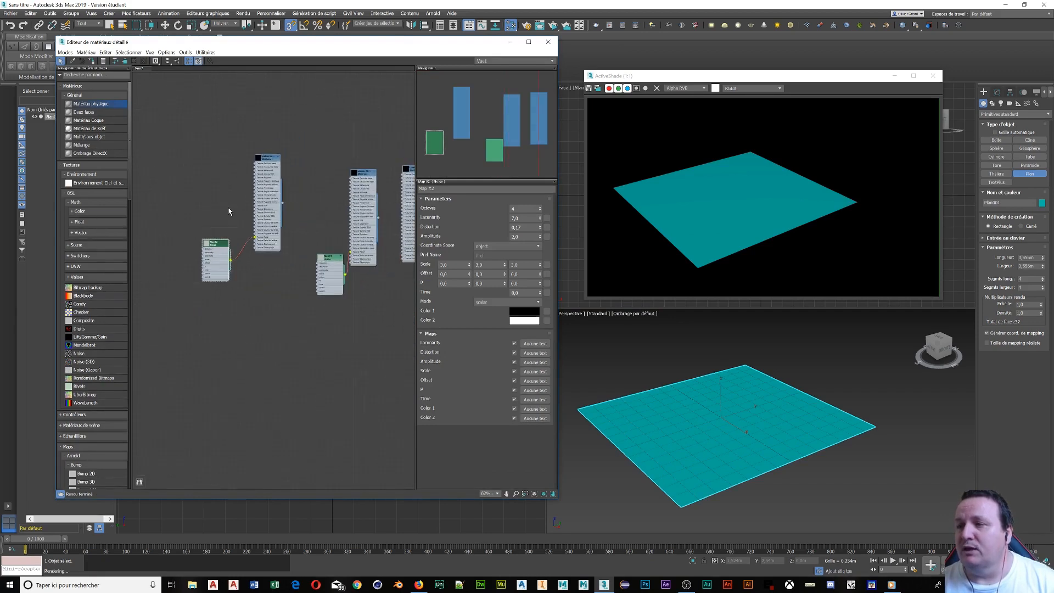
{"action": "scroll", "coordinate": [230, 212], "scroll_direction": "down", "scroll_amount": 3}
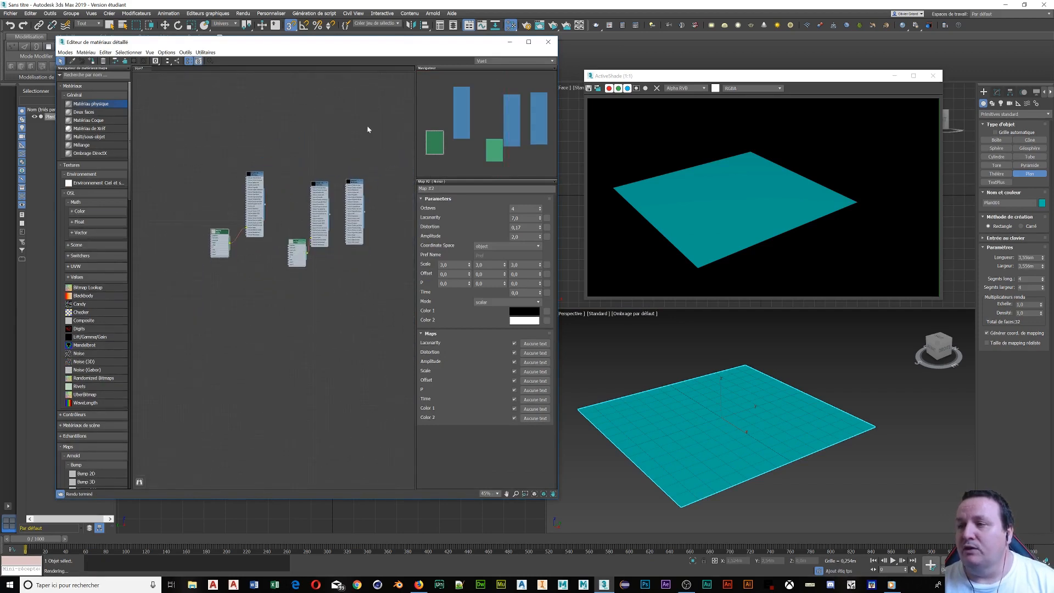
{"action": "left_click_drag", "start_coordinate": [367, 150], "coordinate": [175, 307]}
{"action": "key", "text": "Delete"}
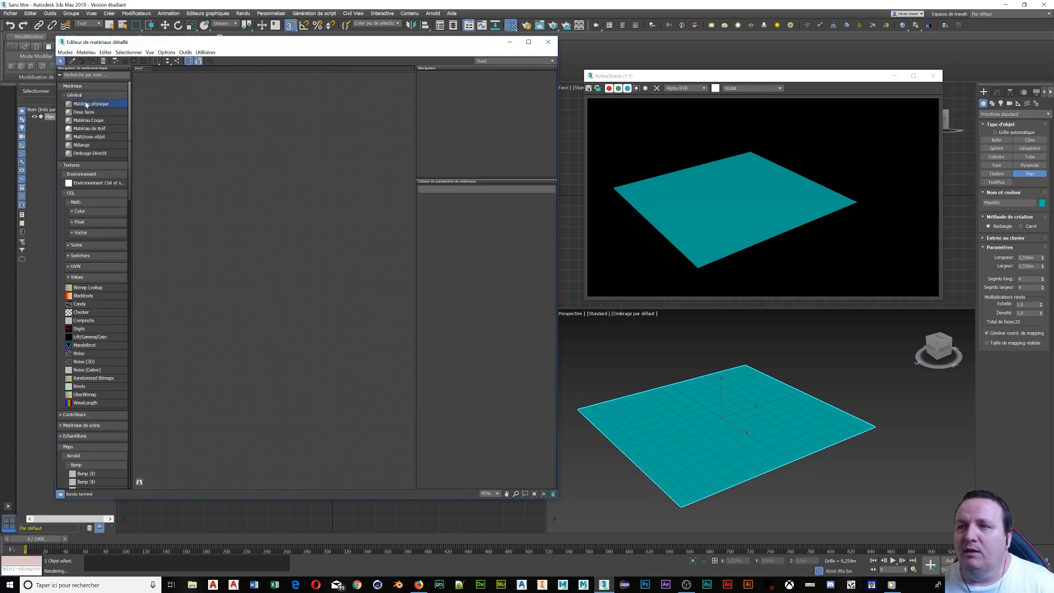
Add a physical material (Matériau physique) node to the empty view and display its parameters
{"action": "left_click_drag", "start_coordinate": [87, 104], "coordinate": [273, 156]}
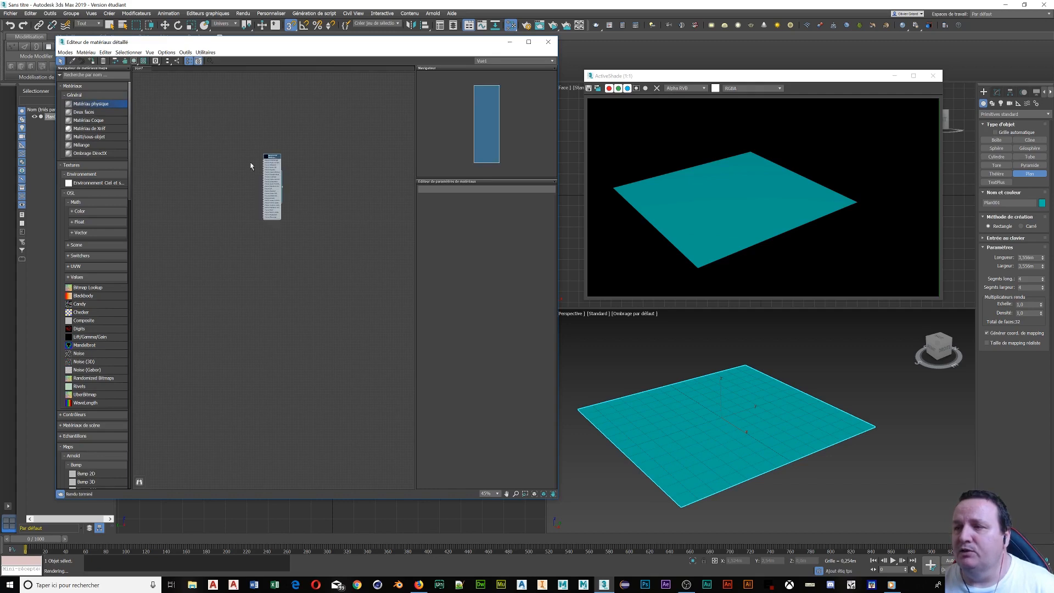
{"action": "scroll", "coordinate": [249, 165], "scroll_direction": "up", "scroll_amount": 4}
{"action": "scroll", "coordinate": [259, 166], "scroll_direction": "up", "scroll_amount": 5}
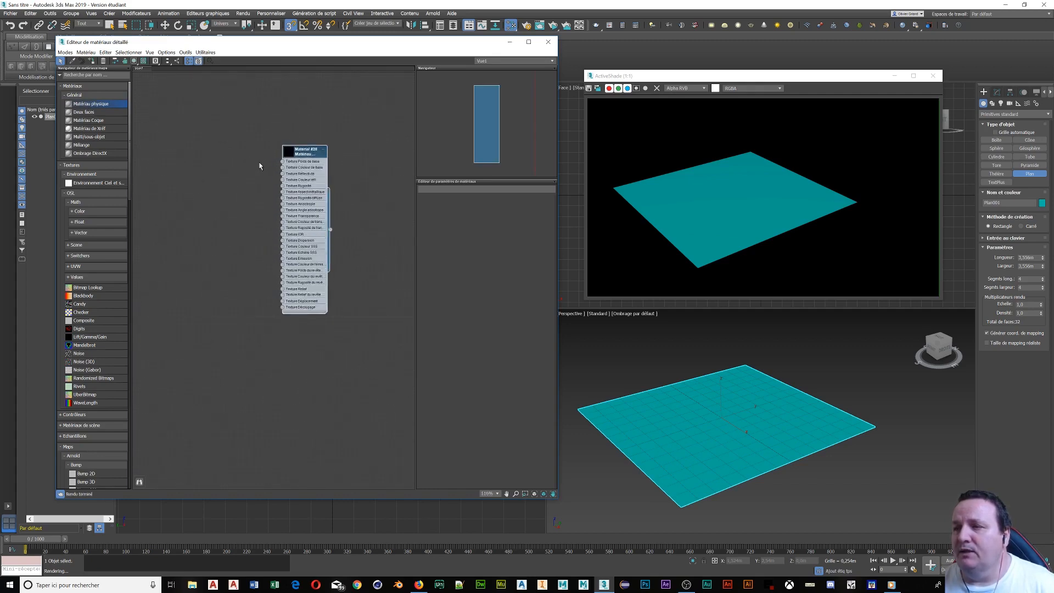
{"action": "double_click", "coordinate": [320, 147]}
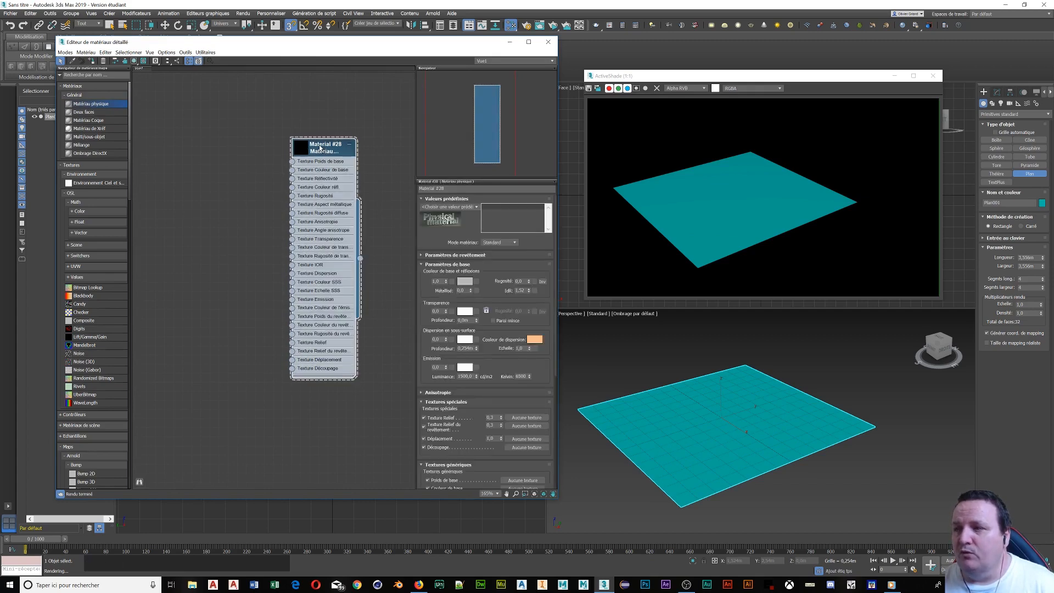
Rename the physical material as "Sol métallique bosselé"
{"action": "left_click", "coordinate": [434, 188]}
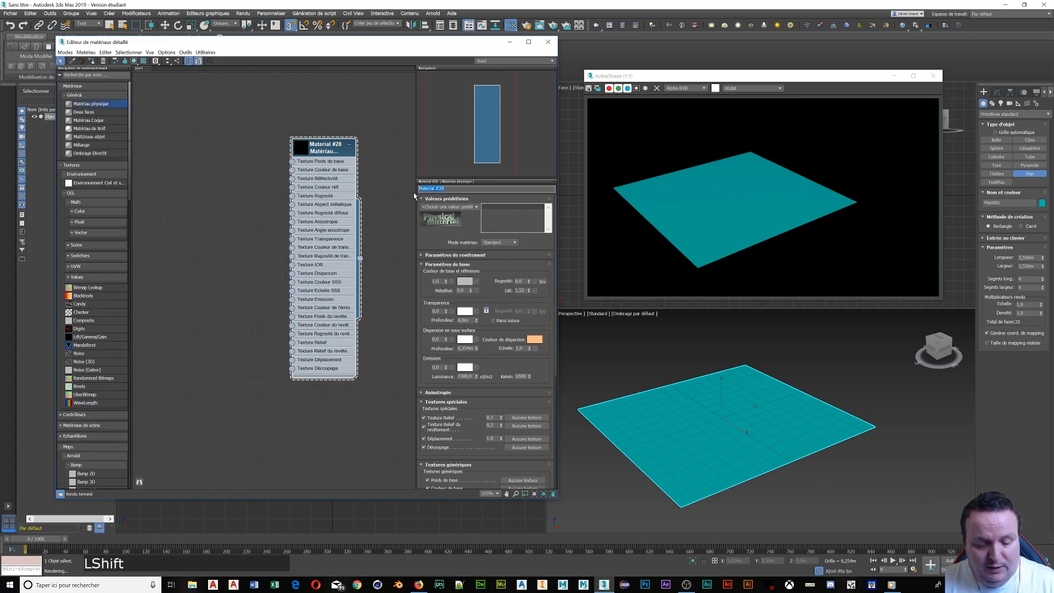
{"action": "type", "text": "Sol mét"}
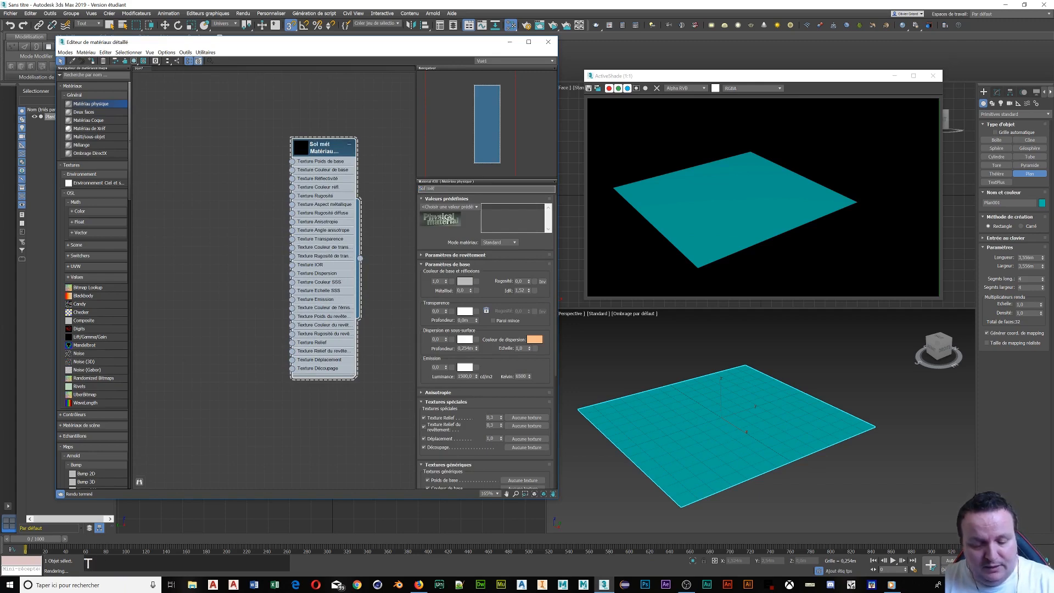
{"action": "type", "text": "alli"}
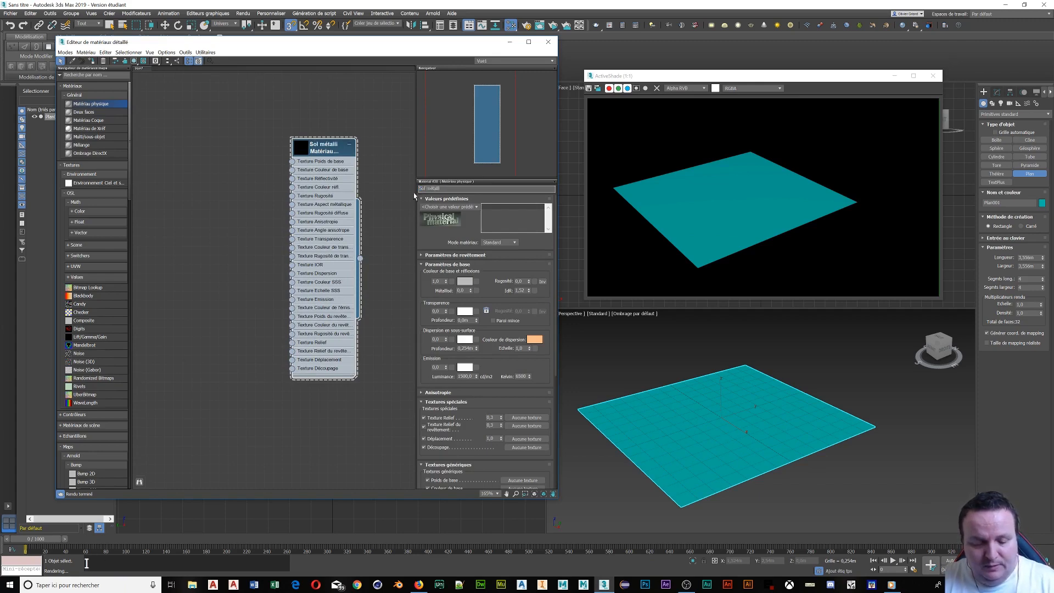
{"action": "type", "text": "que bosse"}
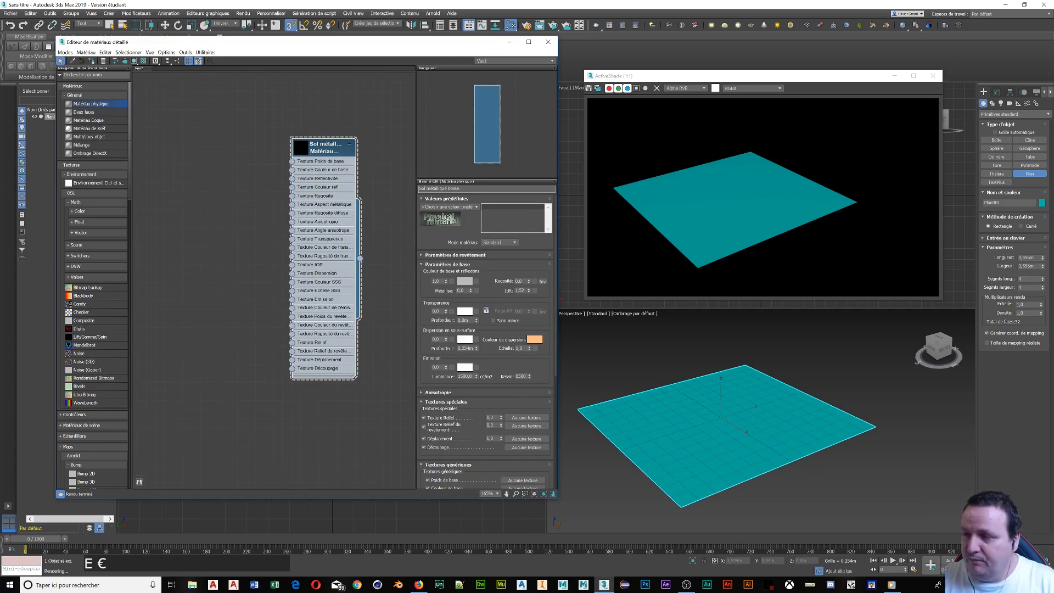
{"action": "type", "text": "lé"}
{"action": "key", "text": "Return"}
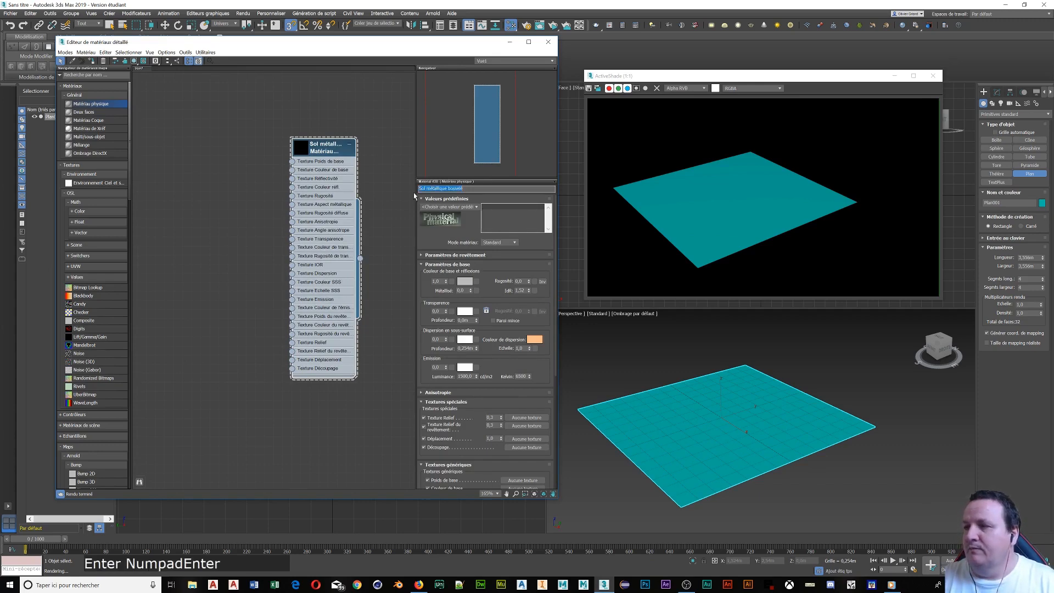
Assign the floor material to the plane and raise its metalness (Métallise) to 1,0
{"action": "scroll", "coordinate": [414, 196], "scroll_direction": "up", "scroll_amount": 1}
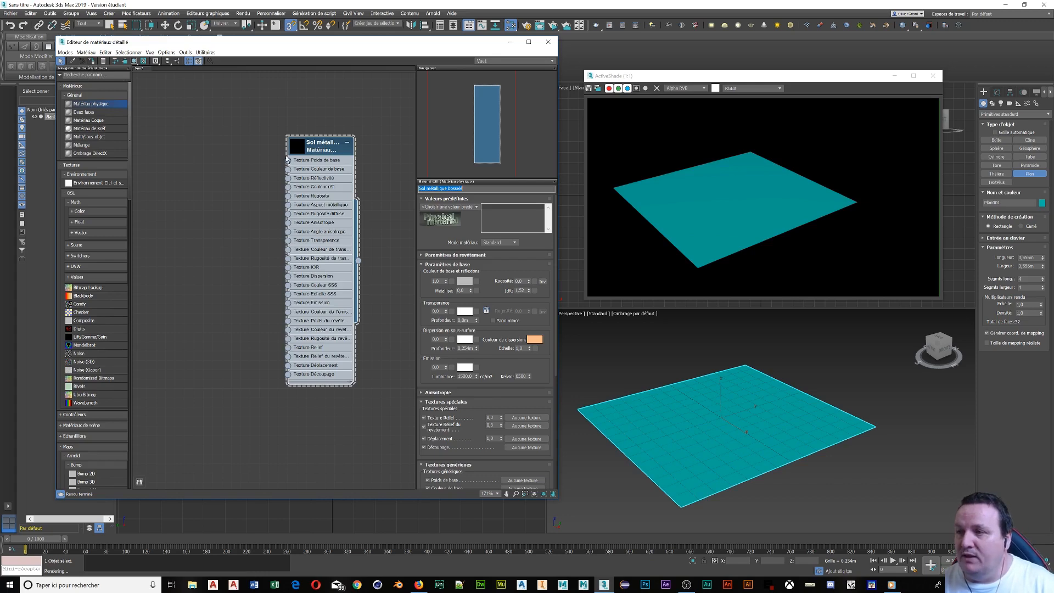
{"action": "left_click", "coordinate": [324, 151]}
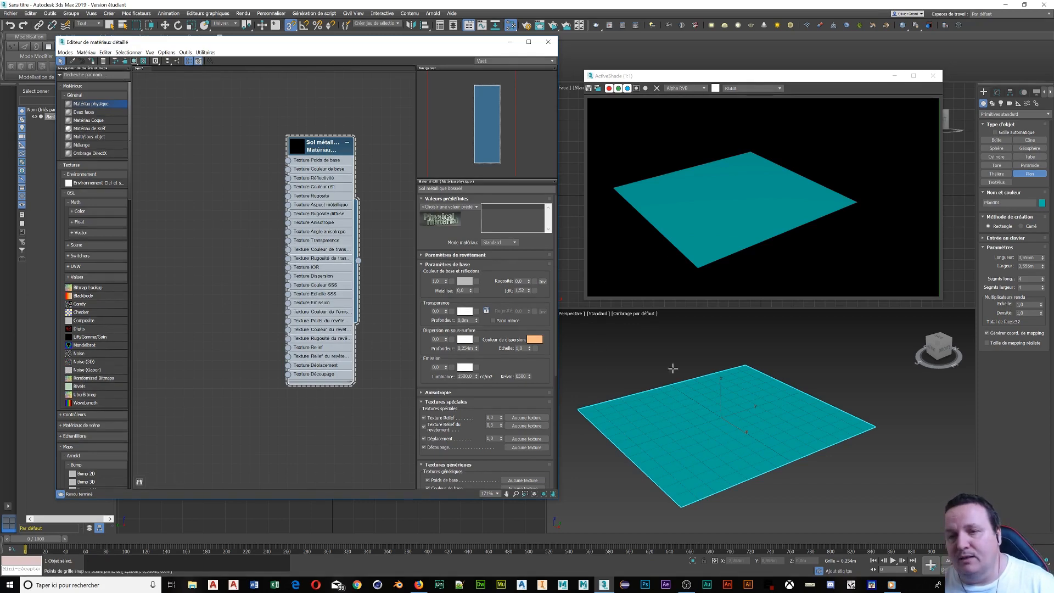
{"action": "left_click", "coordinate": [690, 434]}
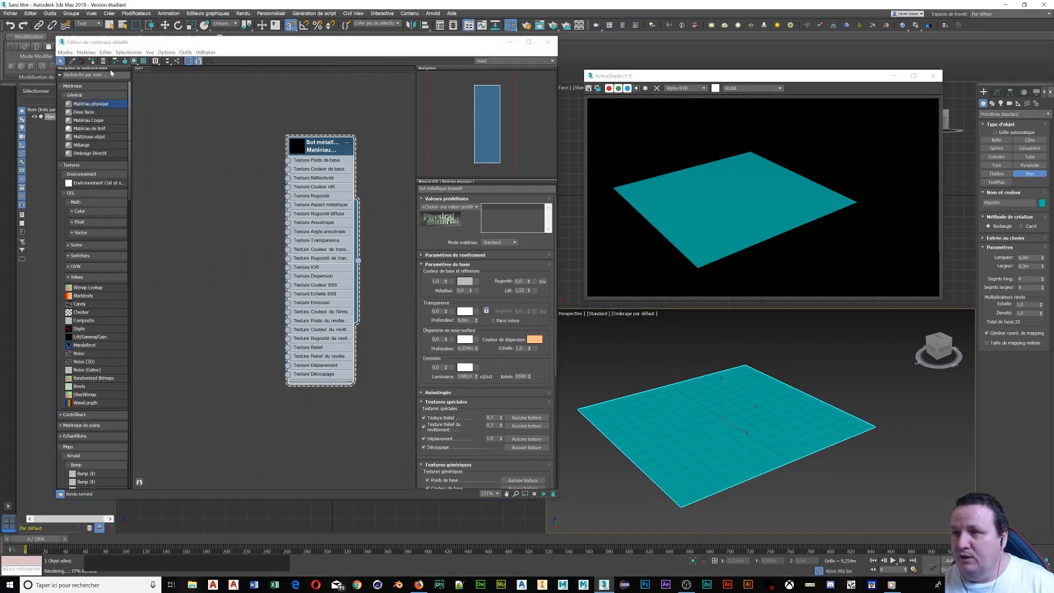
{"action": "left_click", "coordinate": [92, 60]}
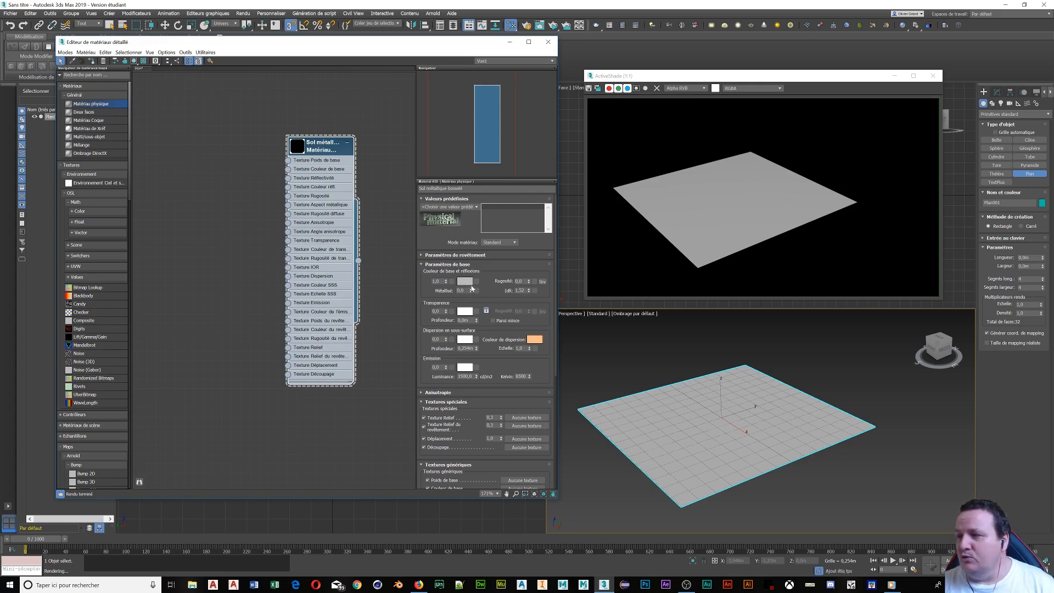
{"action": "left_click", "coordinate": [471, 288]}
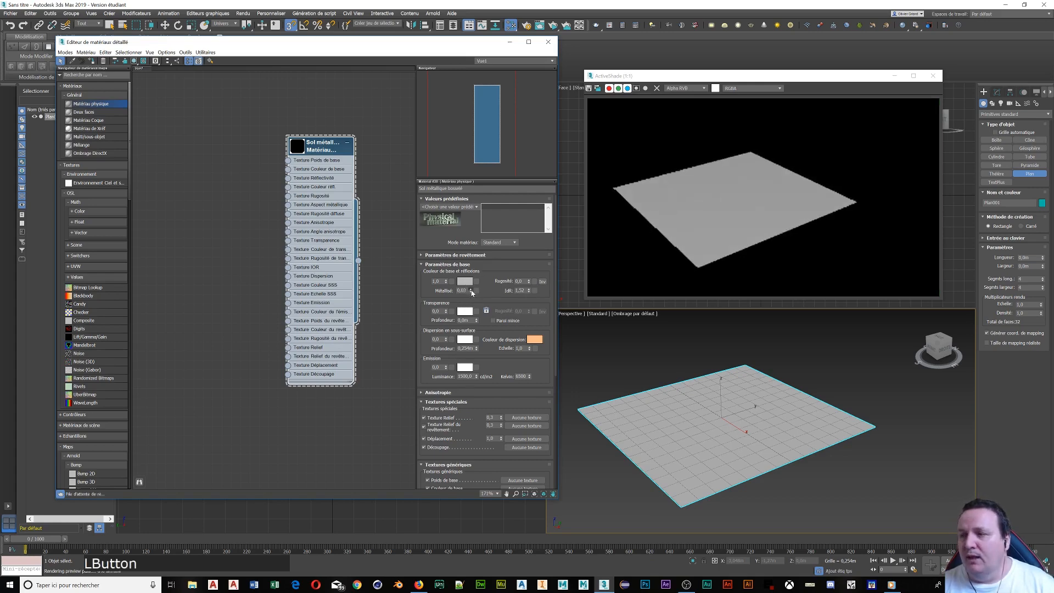
{"action": "left_click_drag", "start_coordinate": [471, 292], "coordinate": [468, 216]}
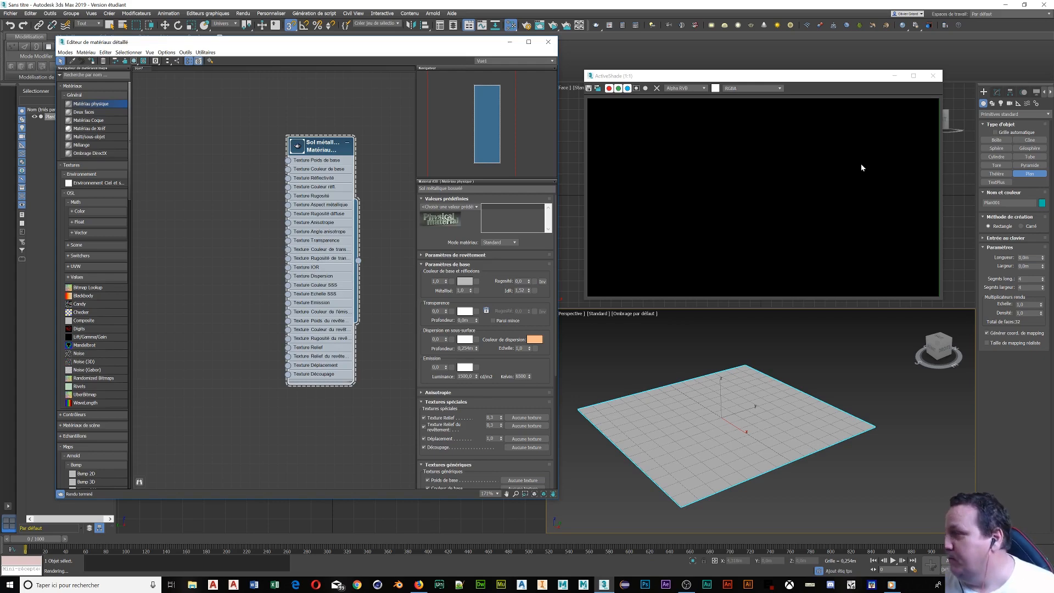
Create a teapot about 0,718 m in radius at the plane's centre and examine its reflection up close
{"action": "left_click", "coordinate": [994, 175]}
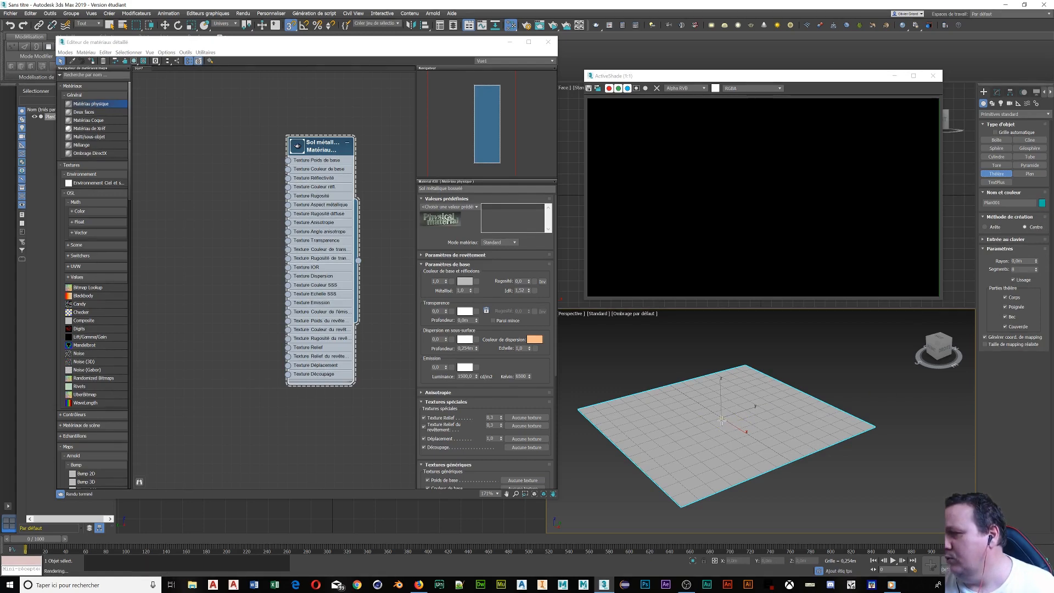
{"action": "left_click_drag", "start_coordinate": [721, 409], "coordinate": [730, 401]}
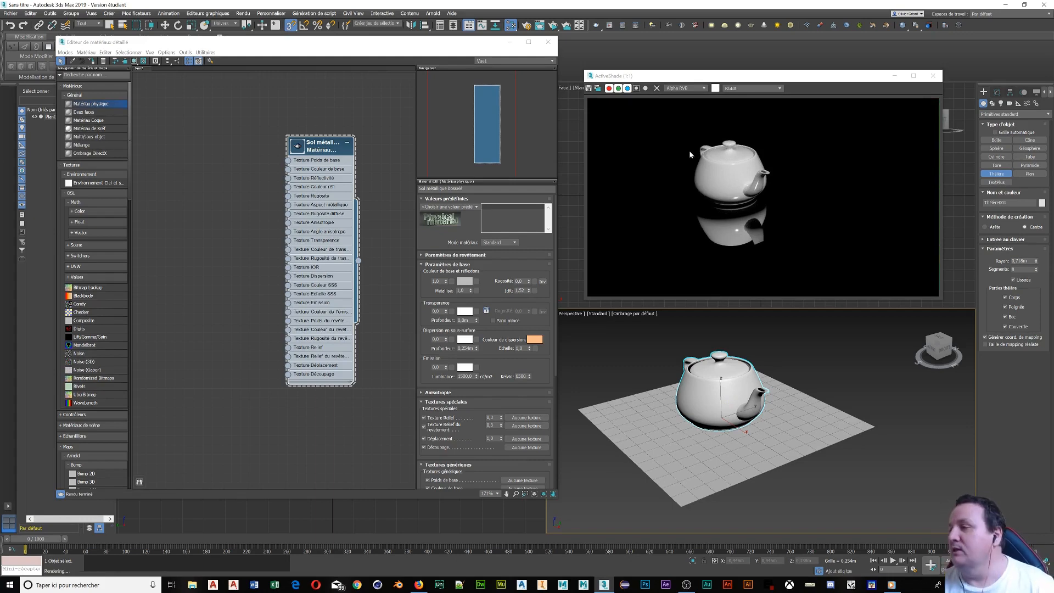
{"action": "scroll", "coordinate": [699, 161], "scroll_direction": "up", "scroll_amount": 2}
{"action": "scroll", "coordinate": [700, 160], "scroll_direction": "down", "scroll_amount": 1}
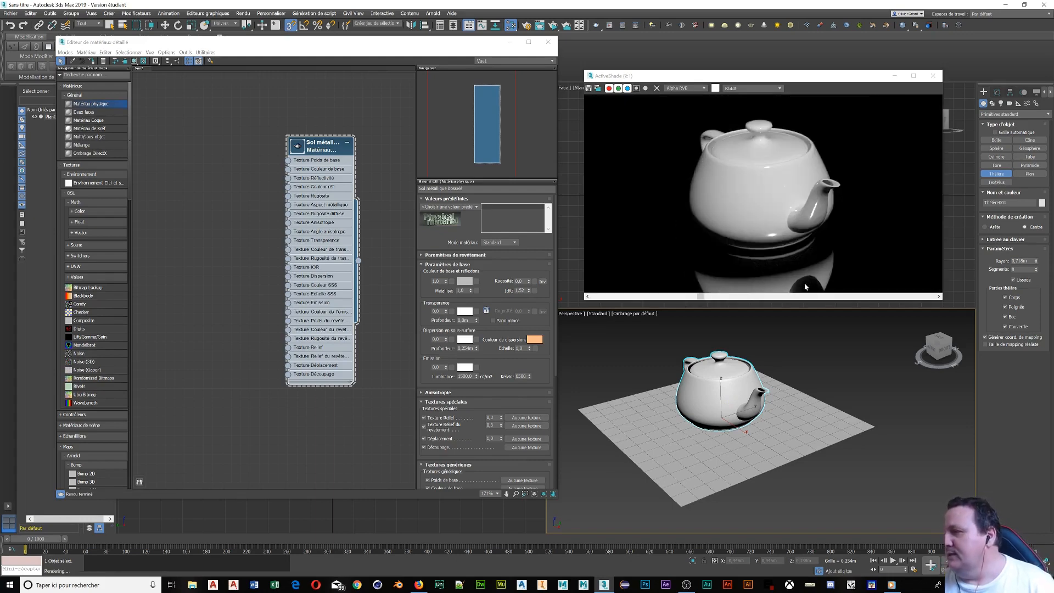
{"action": "scroll", "coordinate": [745, 253], "scroll_direction": "down", "scroll_amount": 1}
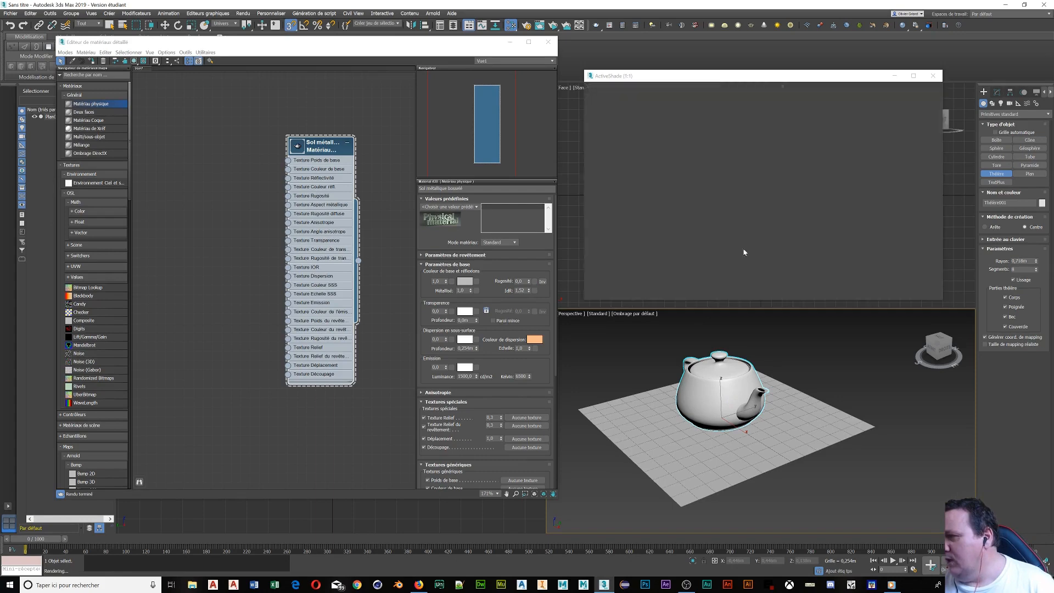
{"action": "scroll", "coordinate": [695, 461], "scroll_direction": "up", "scroll_amount": 2}
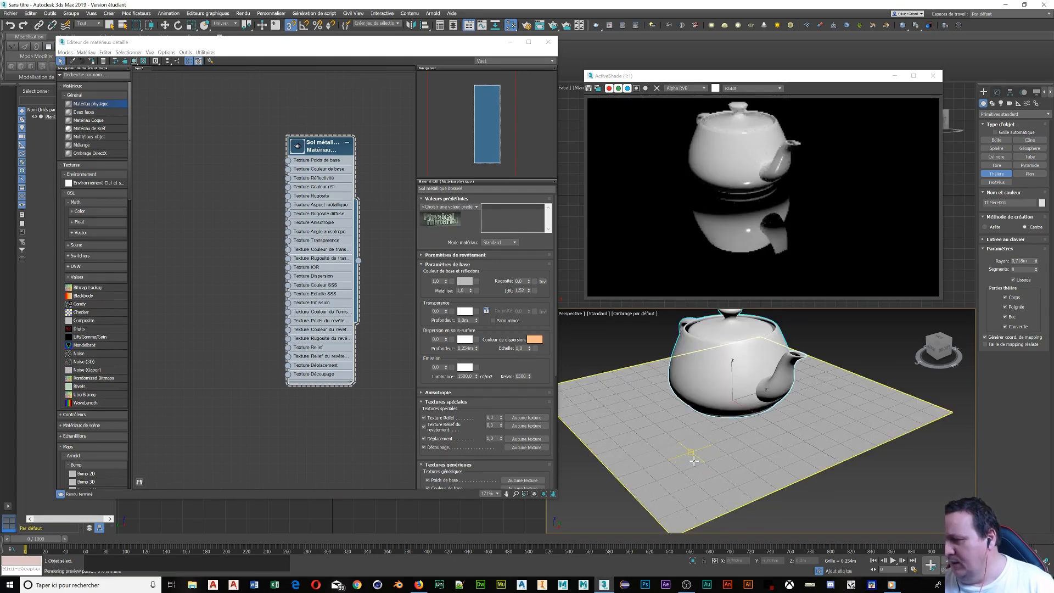
{"action": "scroll", "coordinate": [708, 458], "scroll_direction": "up", "scroll_amount": 3}
{"action": "scroll", "coordinate": [736, 437], "scroll_direction": "up", "scroll_amount": 2}
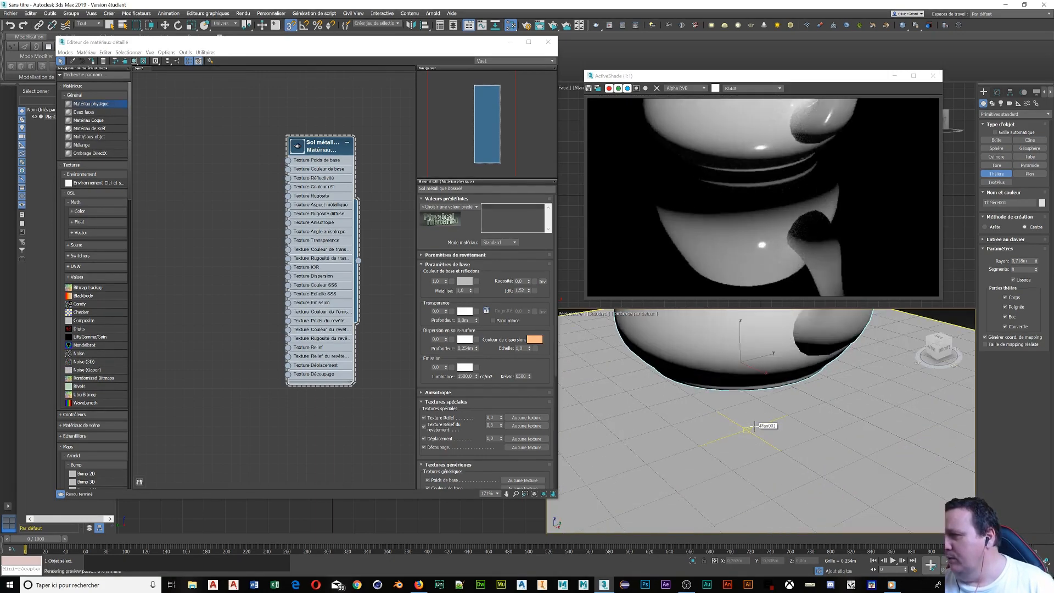
{"action": "scroll", "coordinate": [752, 420], "scroll_direction": "up", "scroll_amount": 2}
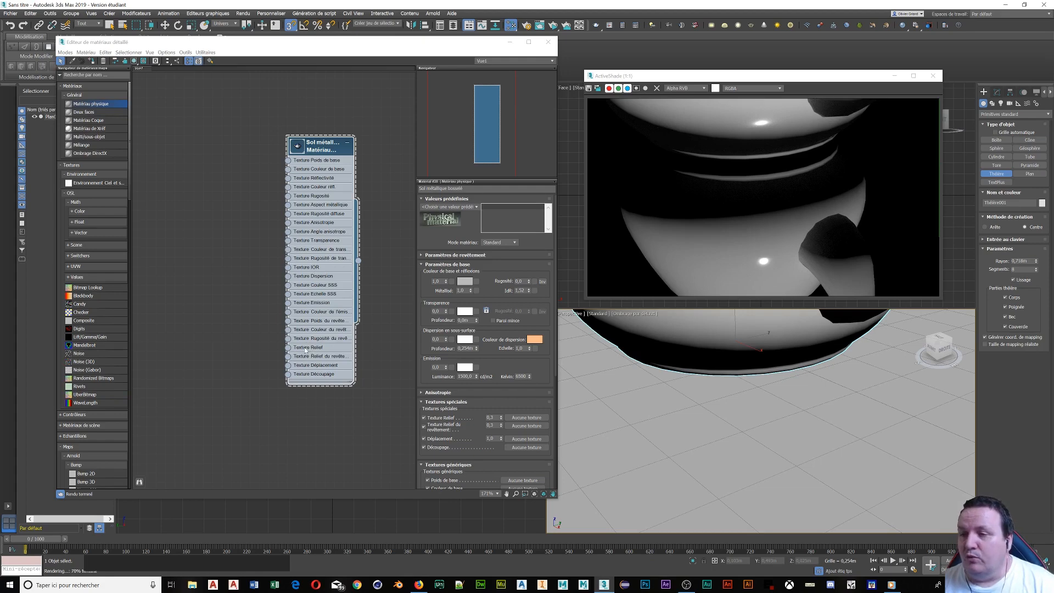
Connect a new Arnold Noise texture map to the Texture Relief input of the floor material
{"action": "left_click_drag", "start_coordinate": [287, 349], "coordinate": [264, 347]}
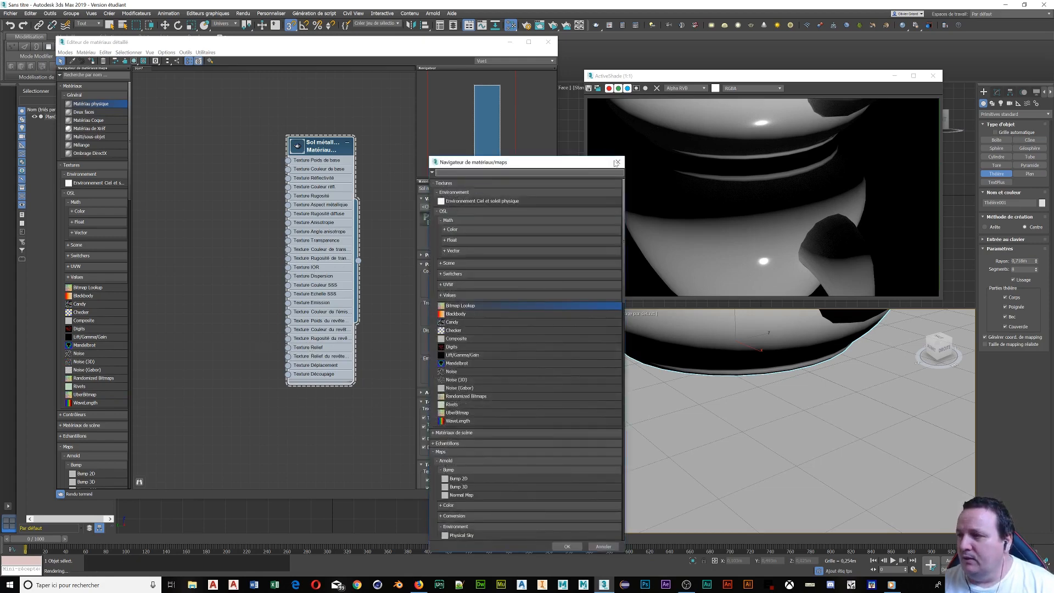
{"action": "left_click", "coordinate": [618, 162]}
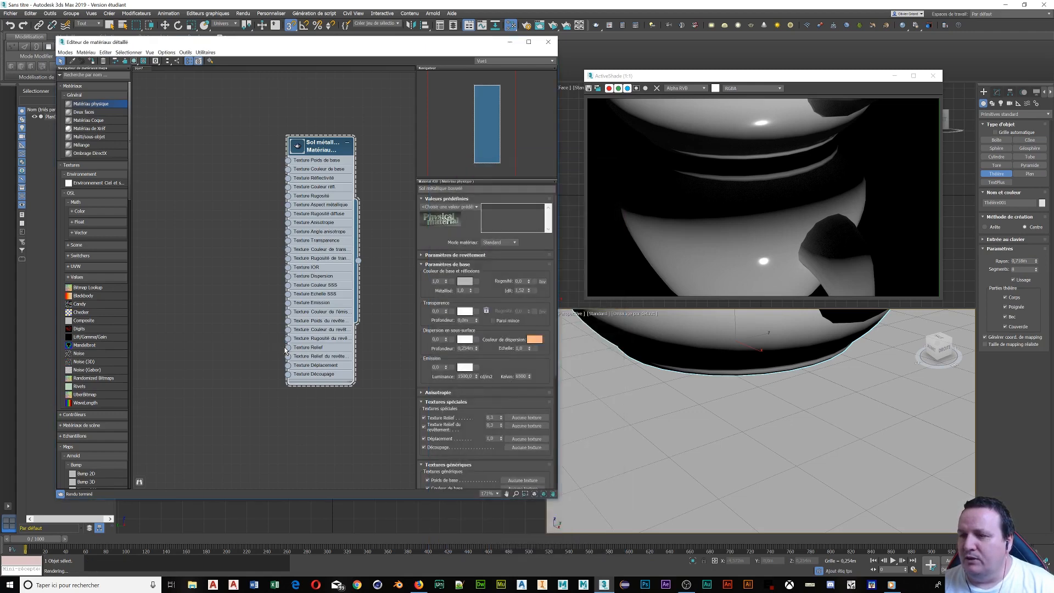
{"action": "left_click_drag", "start_coordinate": [288, 347], "coordinate": [218, 355]}
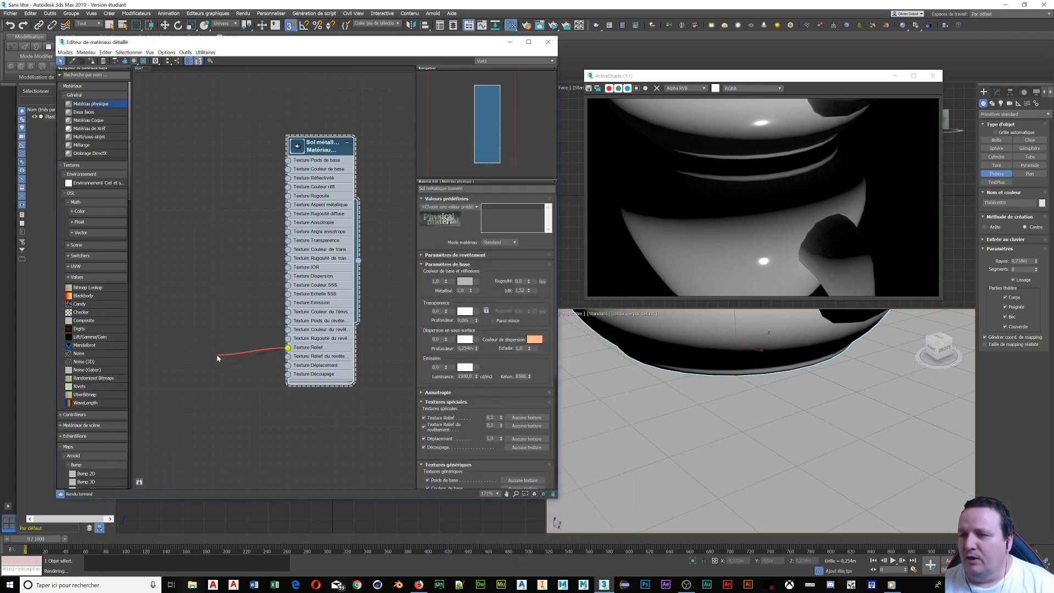
{"action": "mouse_move", "coordinate": [230, 369]}
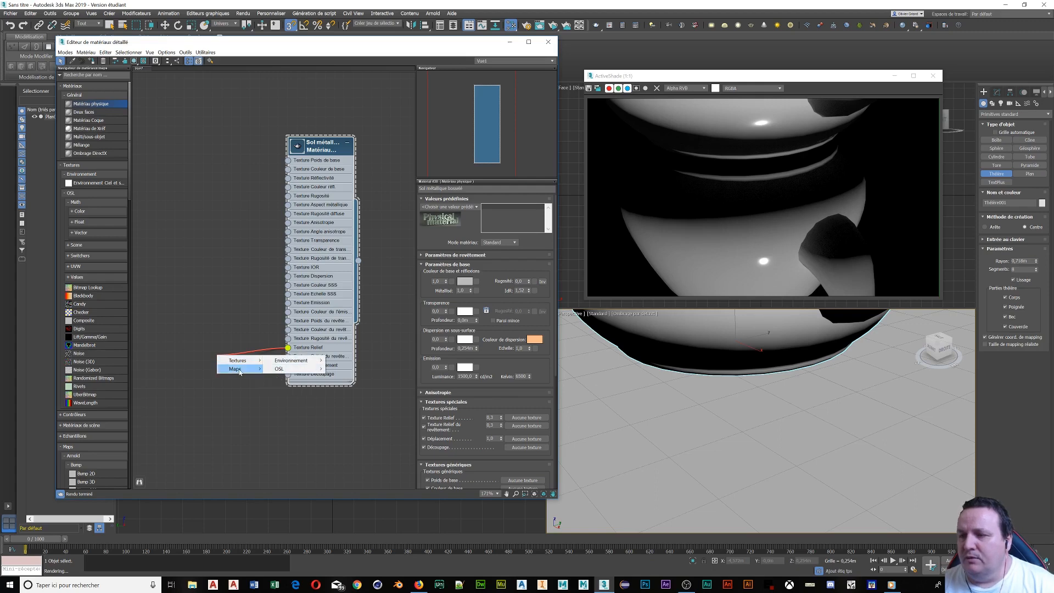
{"action": "left_click", "coordinate": [280, 378]}
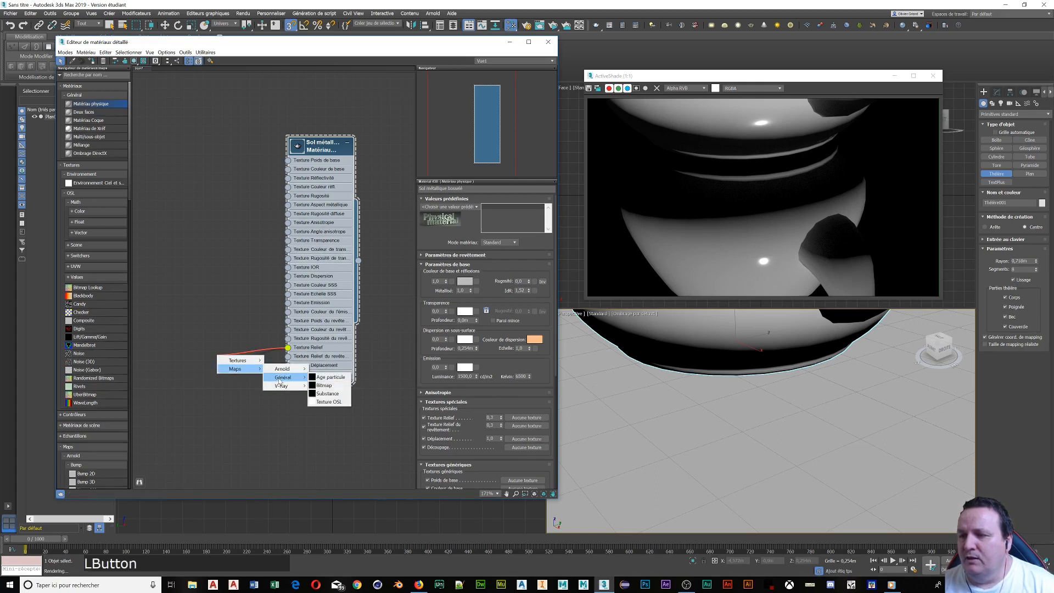
{"action": "mouse_move", "coordinate": [283, 369]}
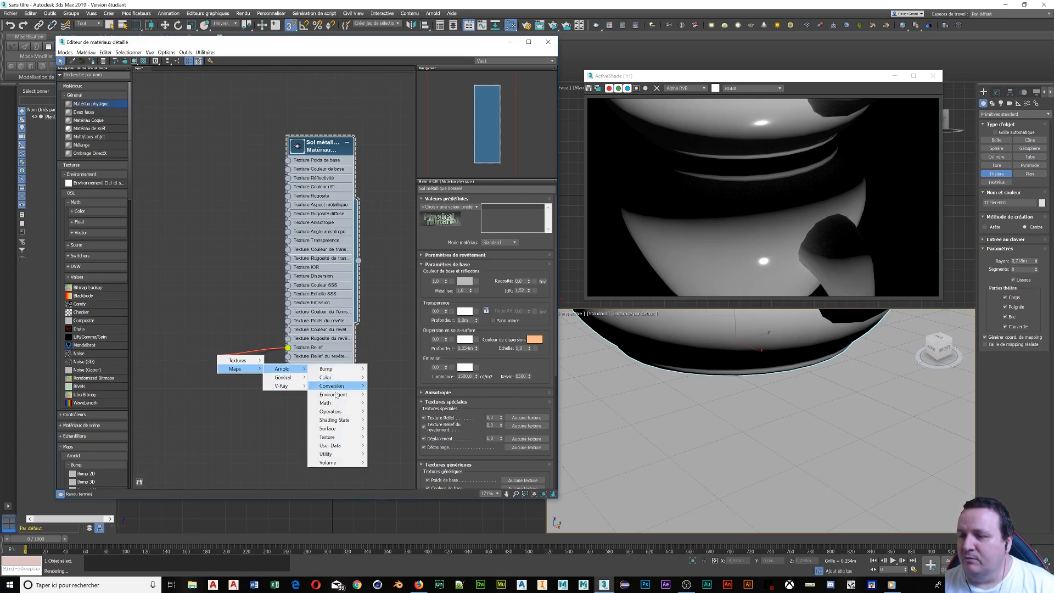
{"action": "mouse_move", "coordinate": [334, 437]}
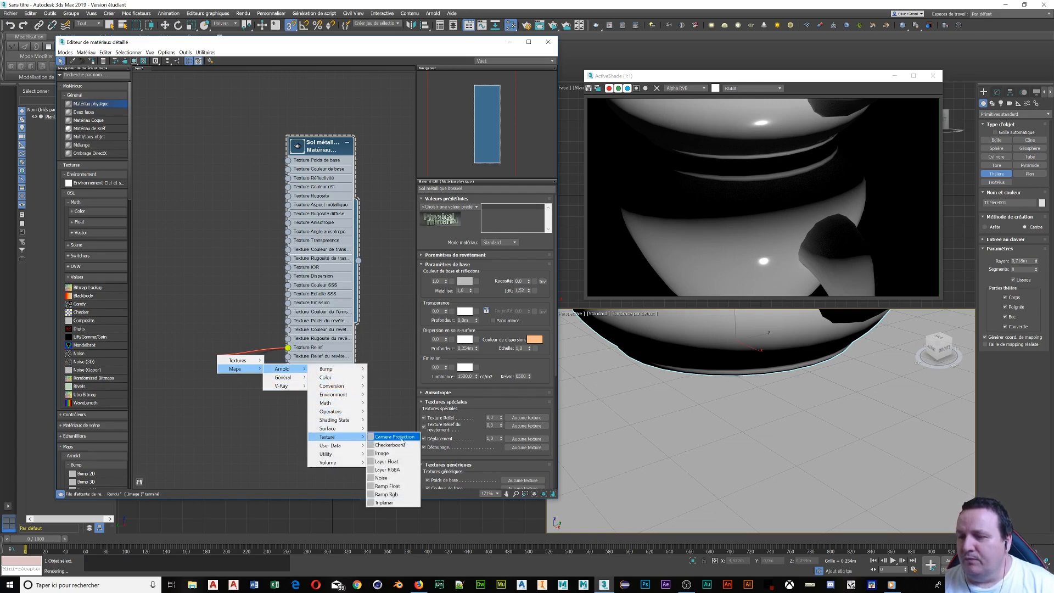
{"action": "left_click", "coordinate": [386, 479]}
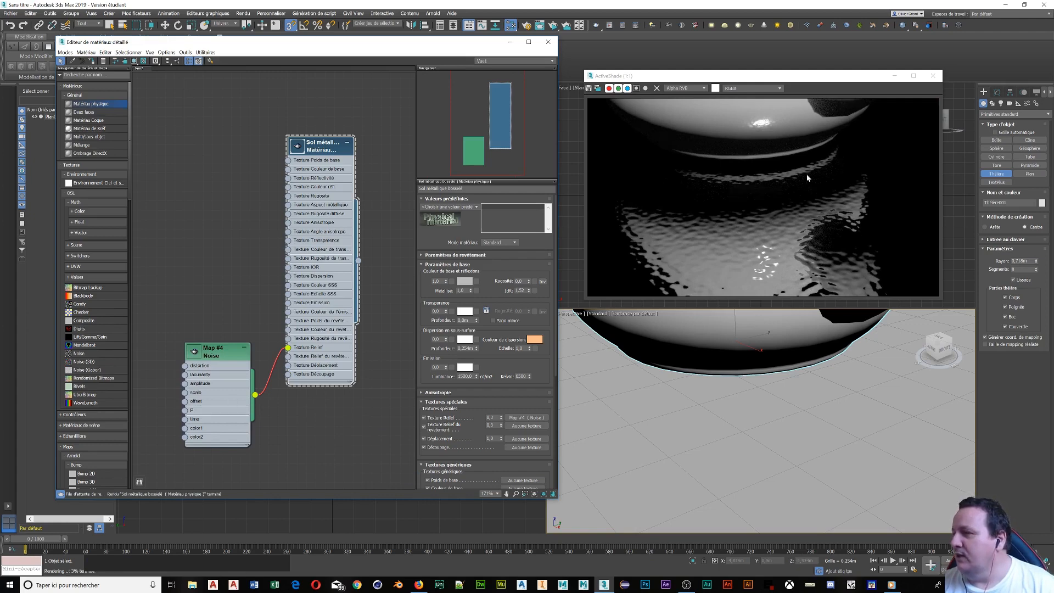
Examine the noise relief in the floor's reflection beneath the teapot, both up close and from farther away
{"action": "scroll", "coordinate": [807, 178], "scroll_direction": "down", "scroll_amount": 1}
{"action": "scroll", "coordinate": [763, 354], "scroll_direction": "down", "scroll_amount": 5}
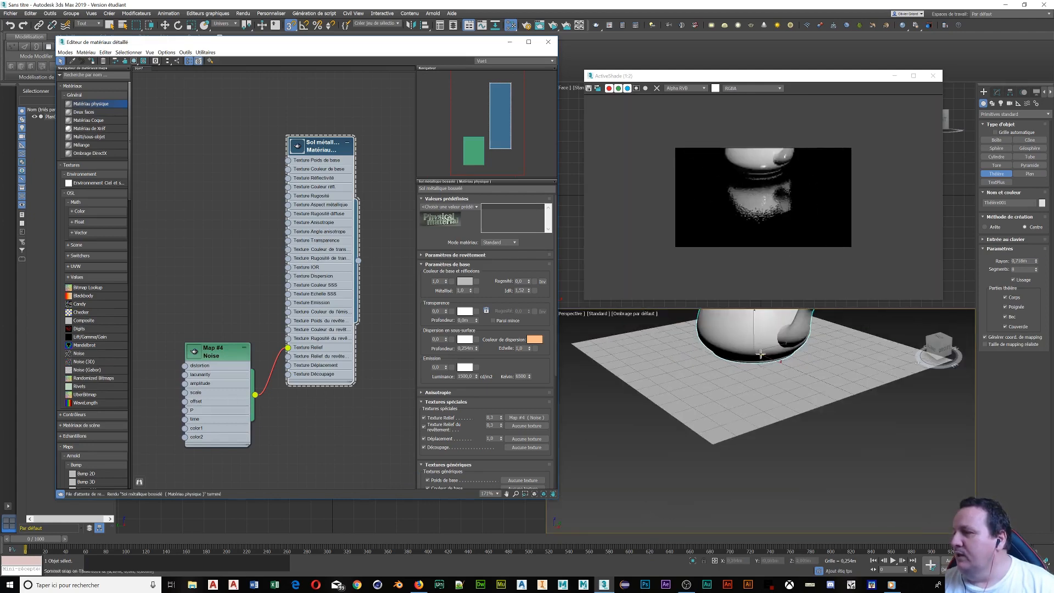
{"action": "scroll", "coordinate": [764, 207], "scroll_direction": "up", "scroll_amount": 3}
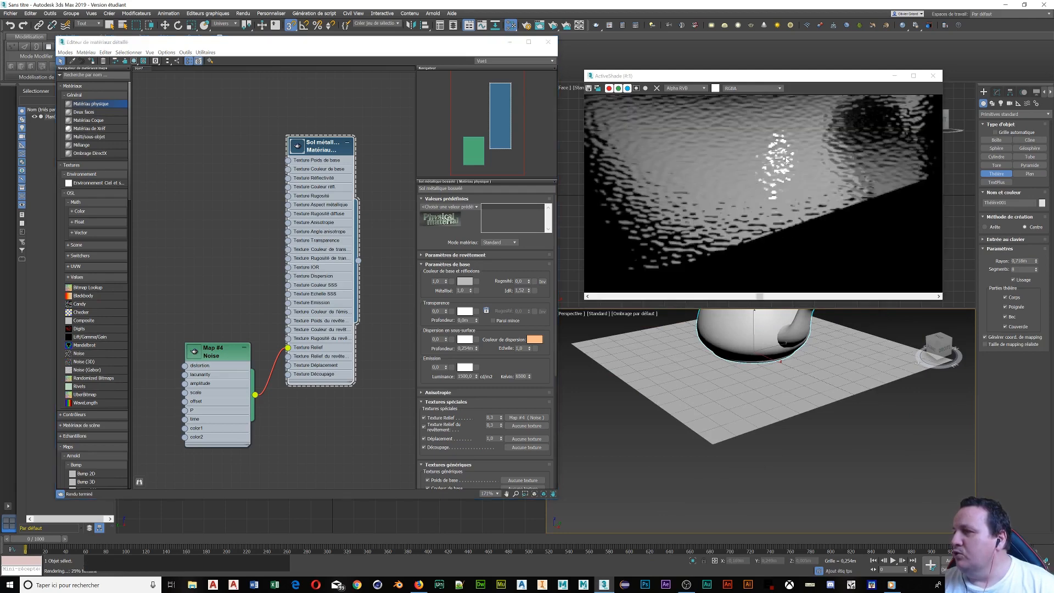
{"action": "middle_click_drag", "start_coordinate": [779, 233], "coordinate": [803, 257]}
{"action": "middle_click_drag", "start_coordinate": [775, 347], "coordinate": [781, 417]}
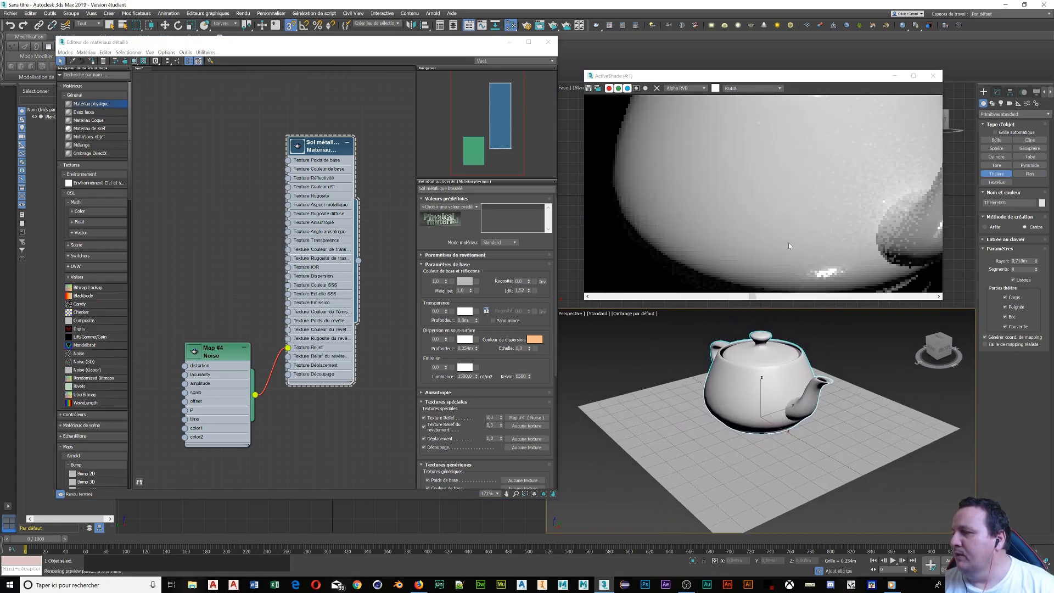
{"action": "scroll", "coordinate": [789, 216], "scroll_direction": "down", "scroll_amount": 2}
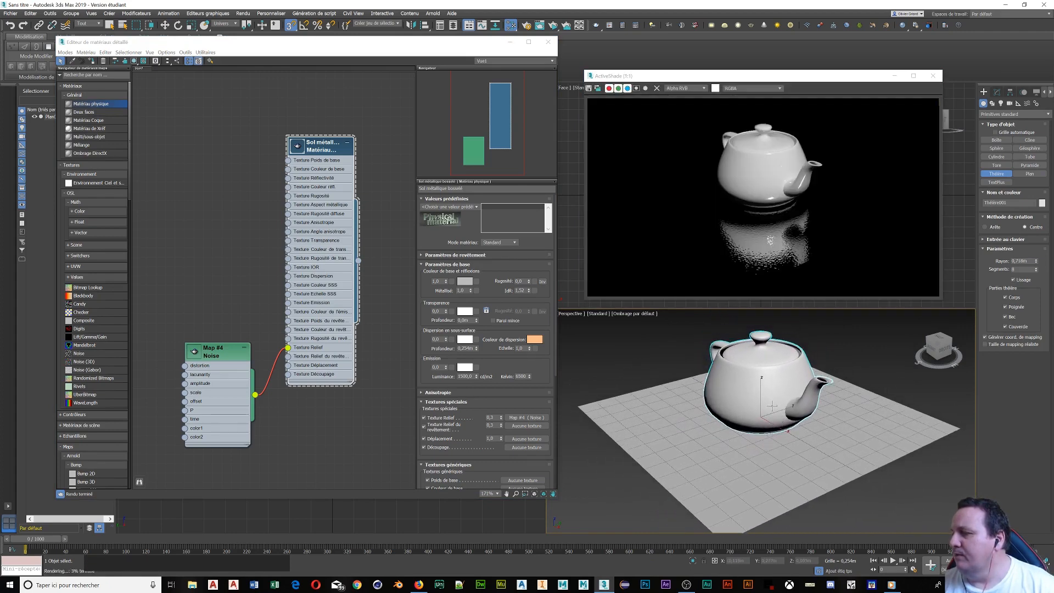
{"action": "scroll", "coordinate": [772, 407], "scroll_direction": "up", "scroll_amount": 5}
{"action": "scroll", "coordinate": [772, 406], "scroll_direction": "up", "scroll_amount": 3}
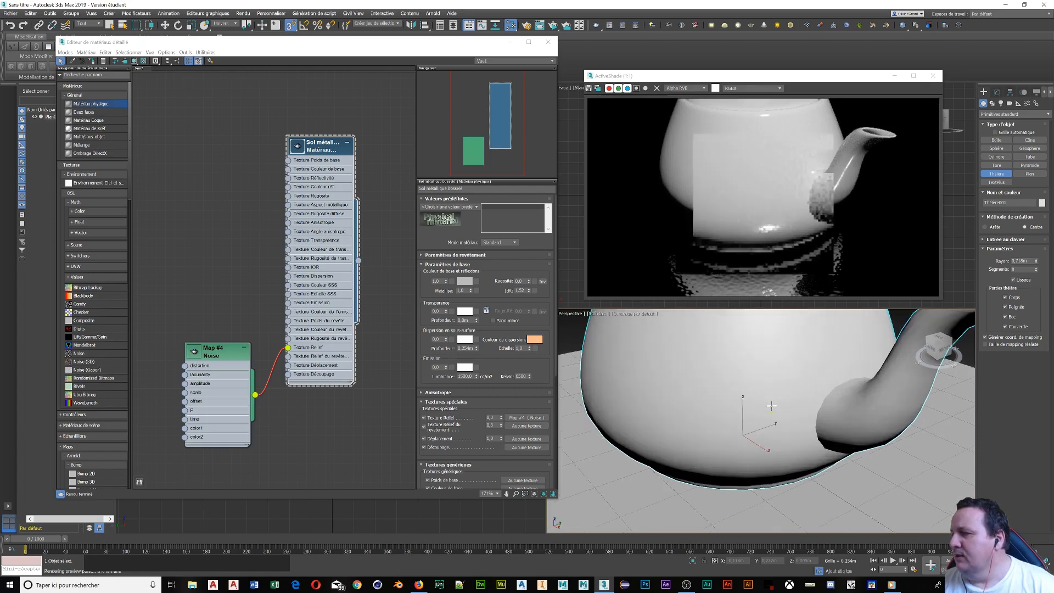
{"action": "middle_click_drag", "start_coordinate": [757, 454], "coordinate": [771, 409]}
{"action": "scroll", "coordinate": [768, 404], "scroll_direction": "up", "scroll_amount": 3}
{"action": "scroll", "coordinate": [771, 406], "scroll_direction": "down", "scroll_amount": 5}
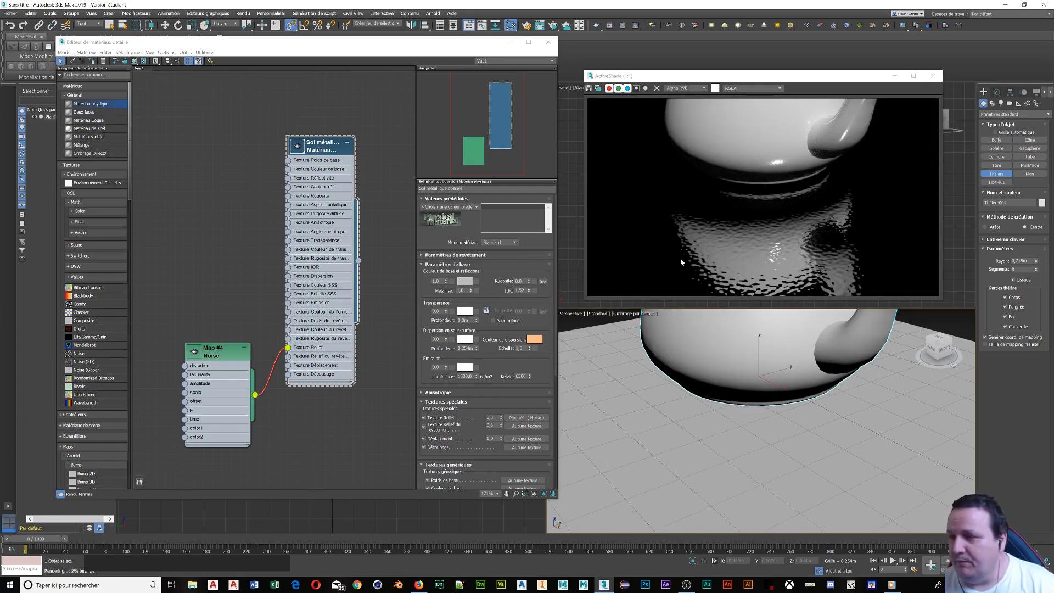
Display the parameters of the Noise map node
{"action": "left_click", "coordinate": [217, 350]}
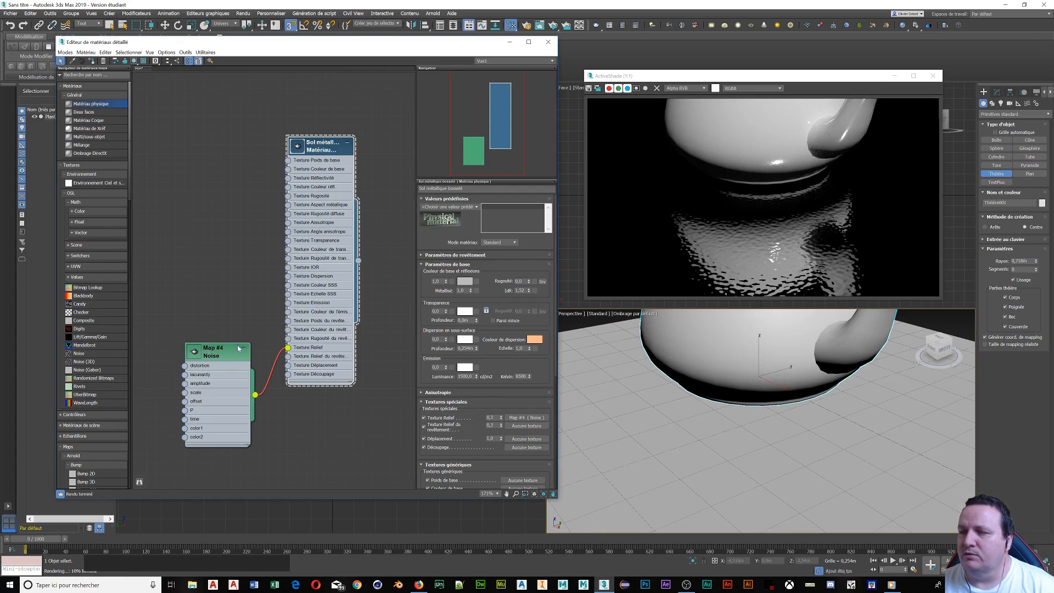
{"action": "left_click", "coordinate": [217, 350]}
{"action": "double_click", "coordinate": [216, 350]}
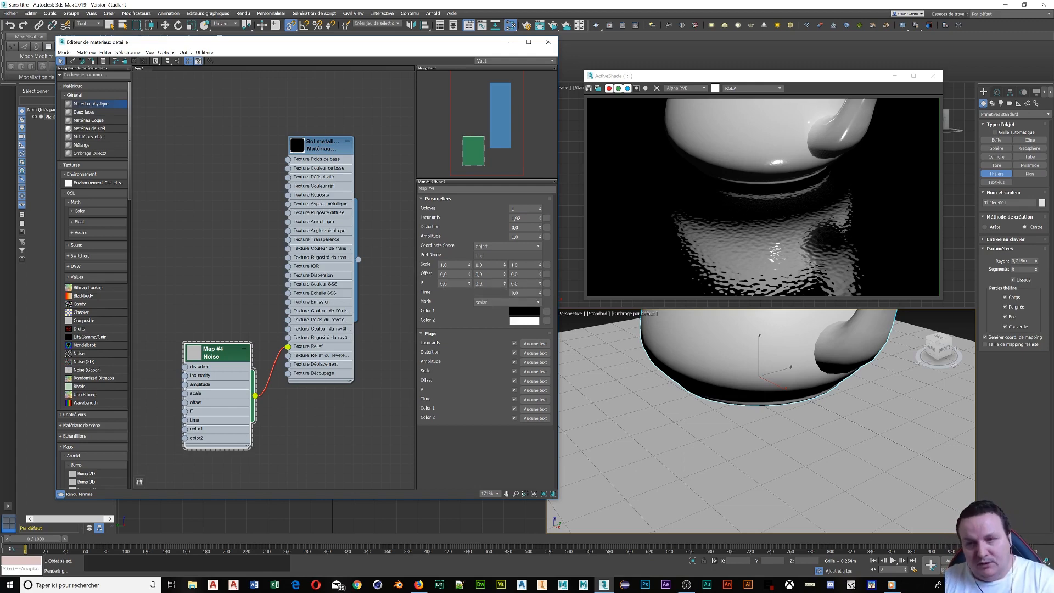
Set the noise scale to 10,0 on all three axes and inspect the floor's relief in the render
{"action": "left_click", "coordinate": [446, 265]}
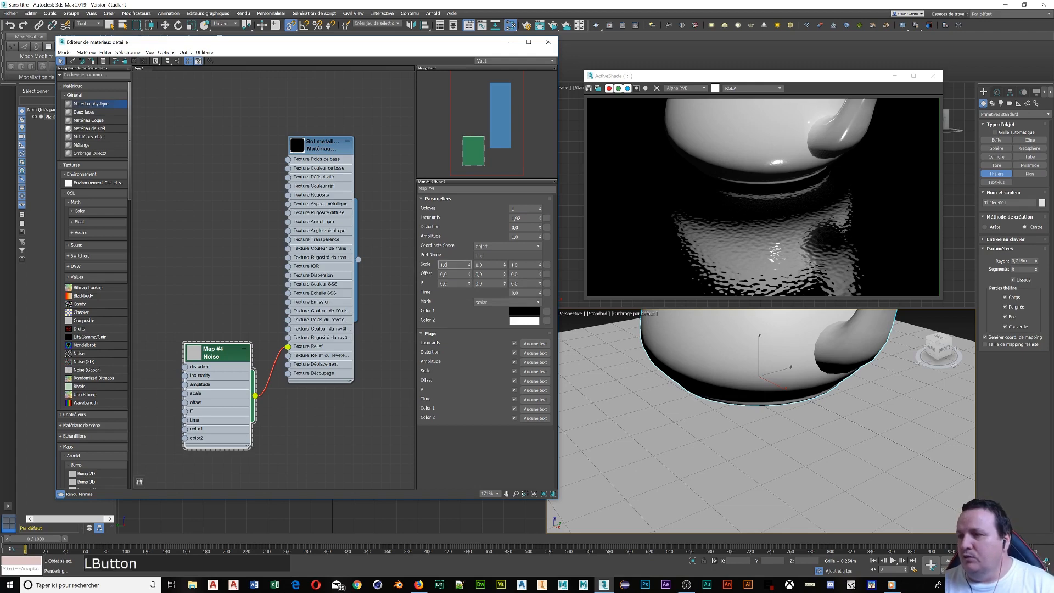
{"action": "type", "text": "10"}
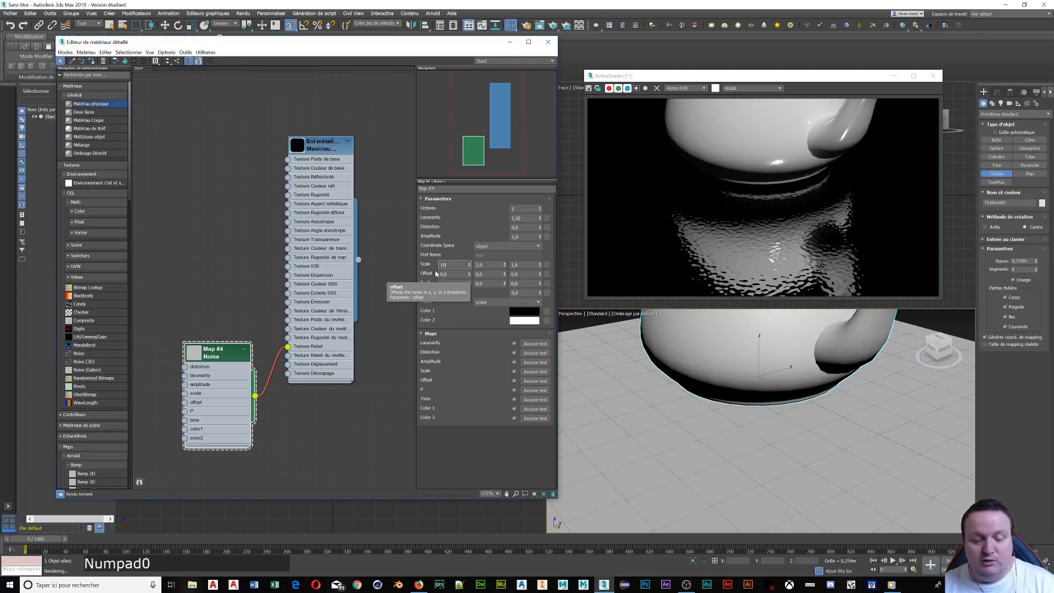
{"action": "key", "text": "Tab"}
{"action": "type", "text": "10"}
{"action": "key", "text": "Return"}
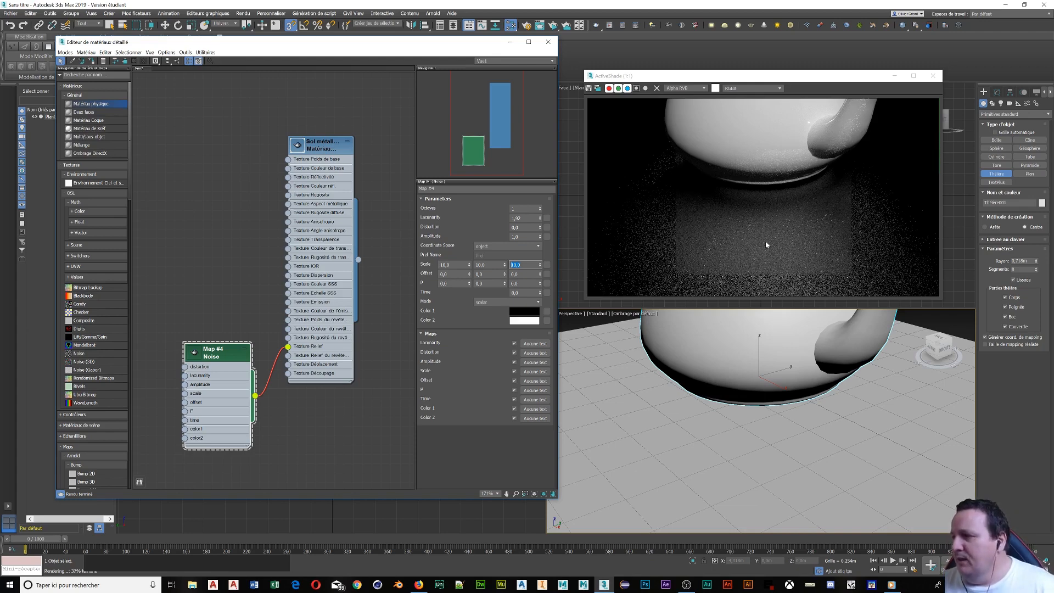
{"action": "scroll", "coordinate": [777, 458], "scroll_direction": "up", "scroll_amount": 6}
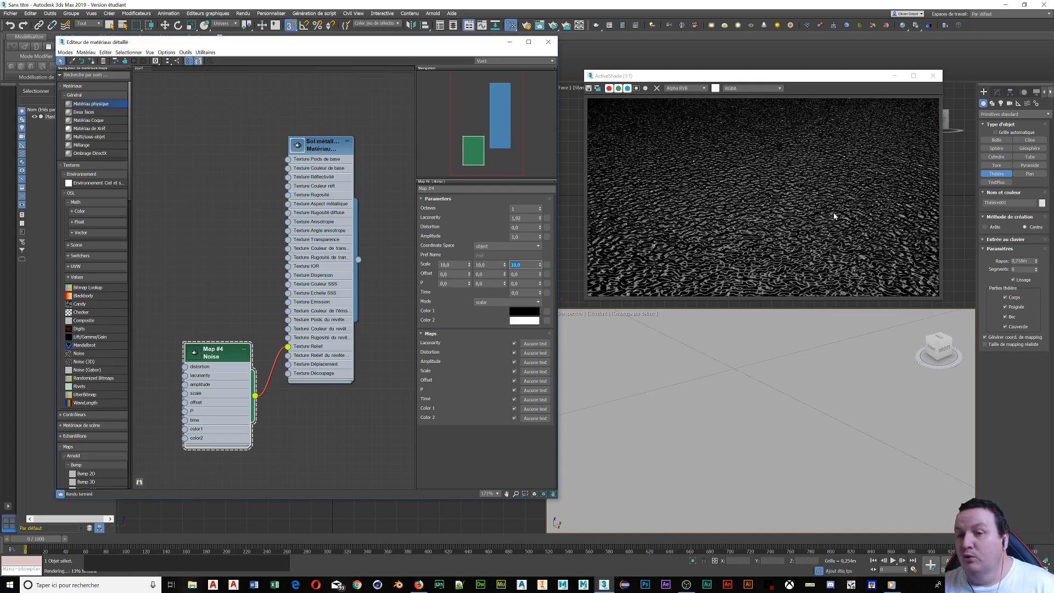
{"action": "scroll", "coordinate": [834, 216], "scroll_direction": "down", "scroll_amount": 2}
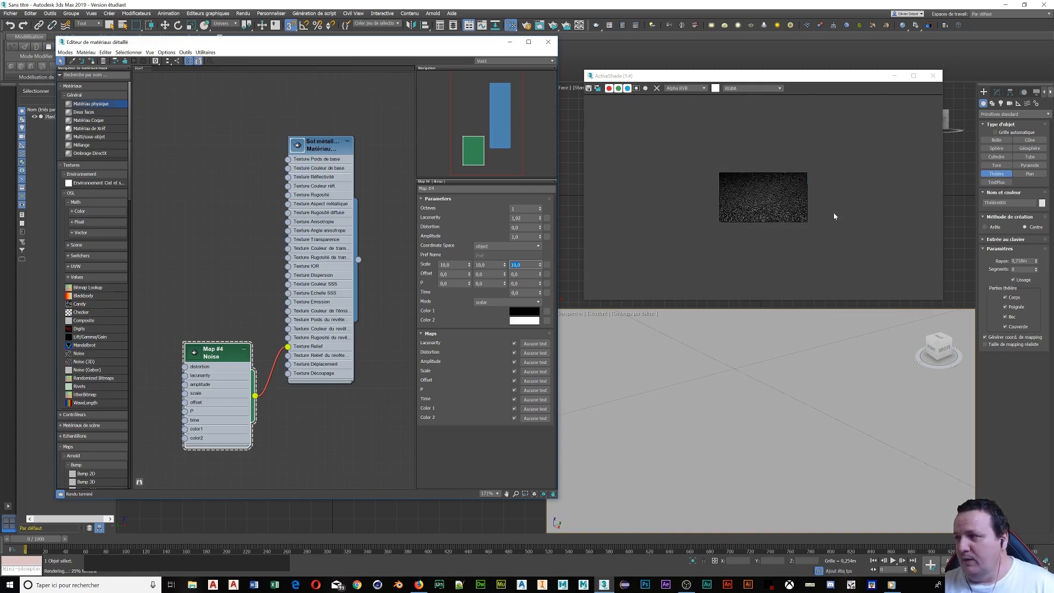
{"action": "scroll", "coordinate": [751, 389], "scroll_direction": "down", "scroll_amount": 5}
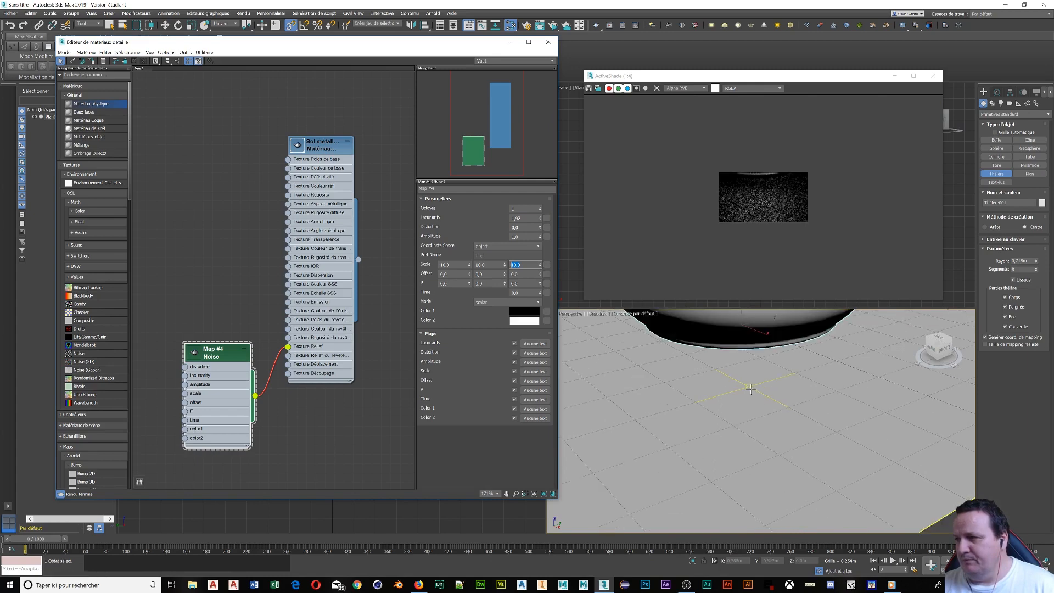
{"action": "scroll", "coordinate": [724, 199], "scroll_direction": "up", "scroll_amount": 2}
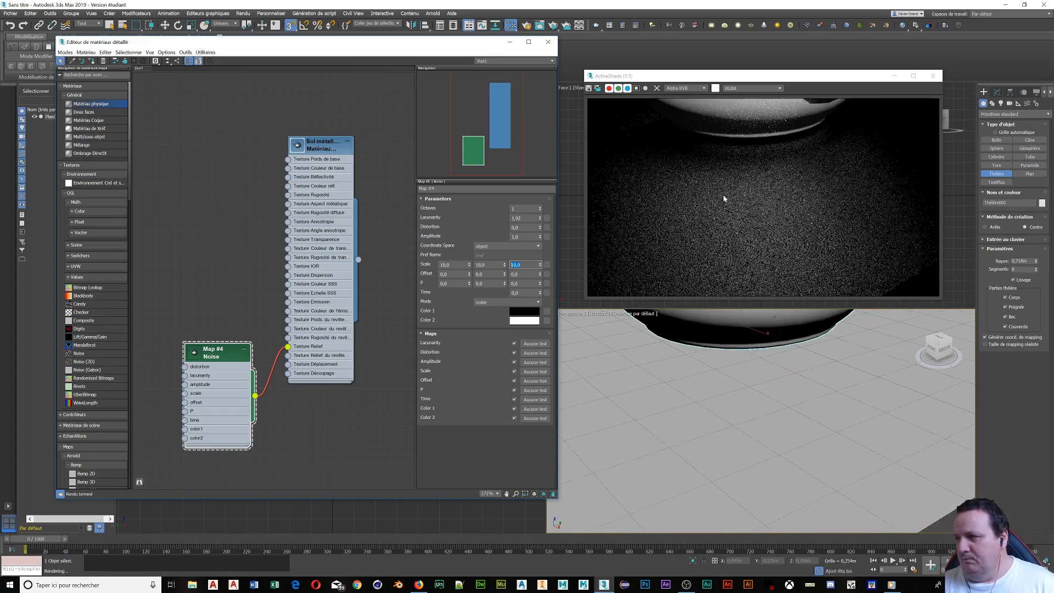
{"action": "scroll", "coordinate": [724, 199], "scroll_direction": "up", "scroll_amount": 1}
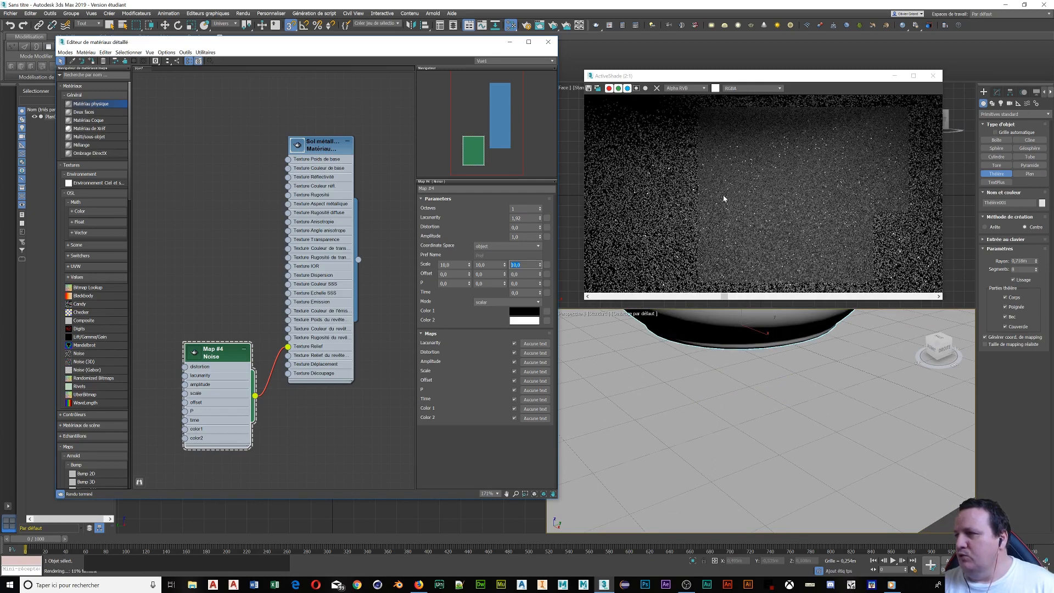
{"action": "scroll", "coordinate": [724, 198], "scroll_direction": "down", "scroll_amount": 2}
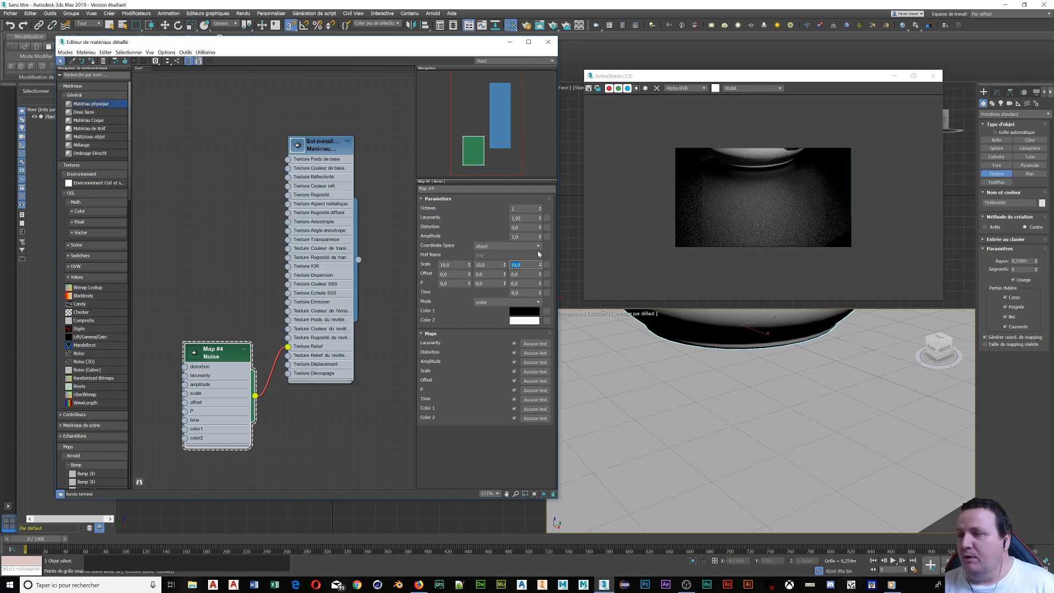
Set the noise scale to 0,5 on all three axes
{"action": "left_click_drag", "start_coordinate": [453, 264], "coordinate": [415, 264]}
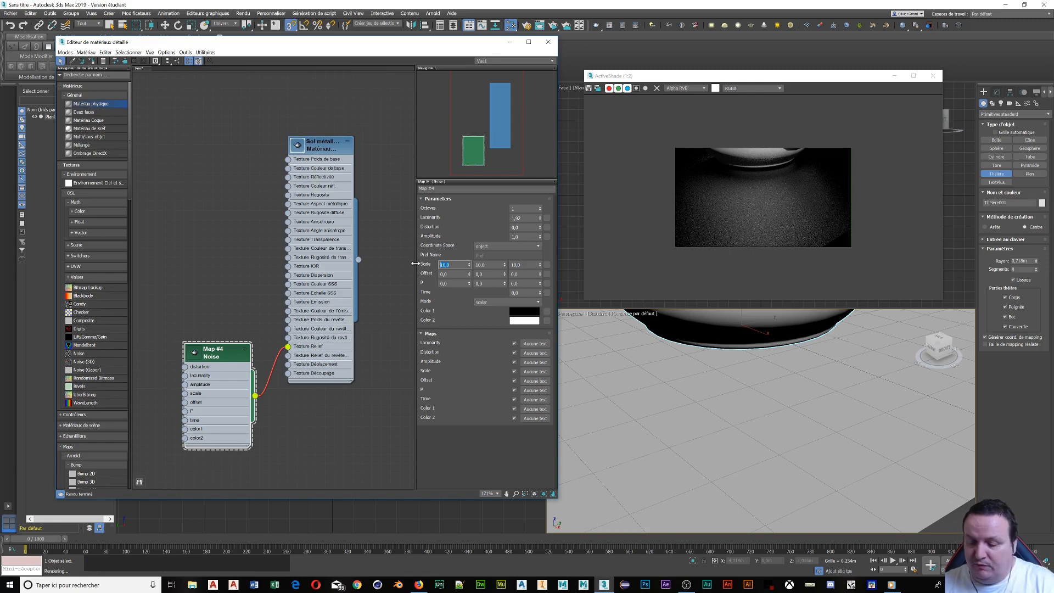
{"action": "type", "text": ",5"}
{"action": "key", "text": "Tab"}
{"action": "type", "text": ",5"}
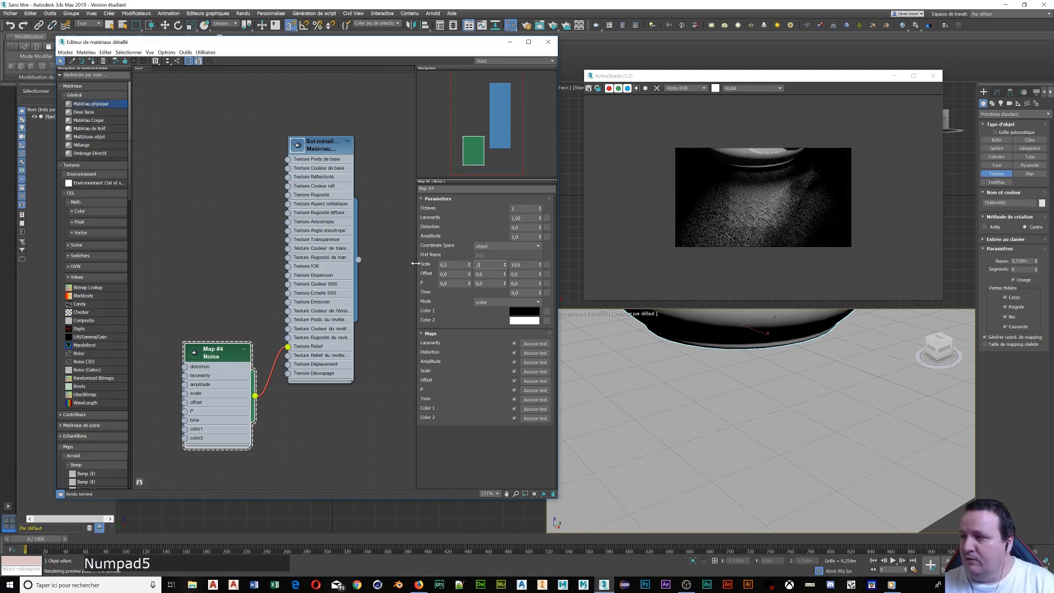
{"action": "key", "text": "Tab"}
{"action": "type", "text": ",5"}
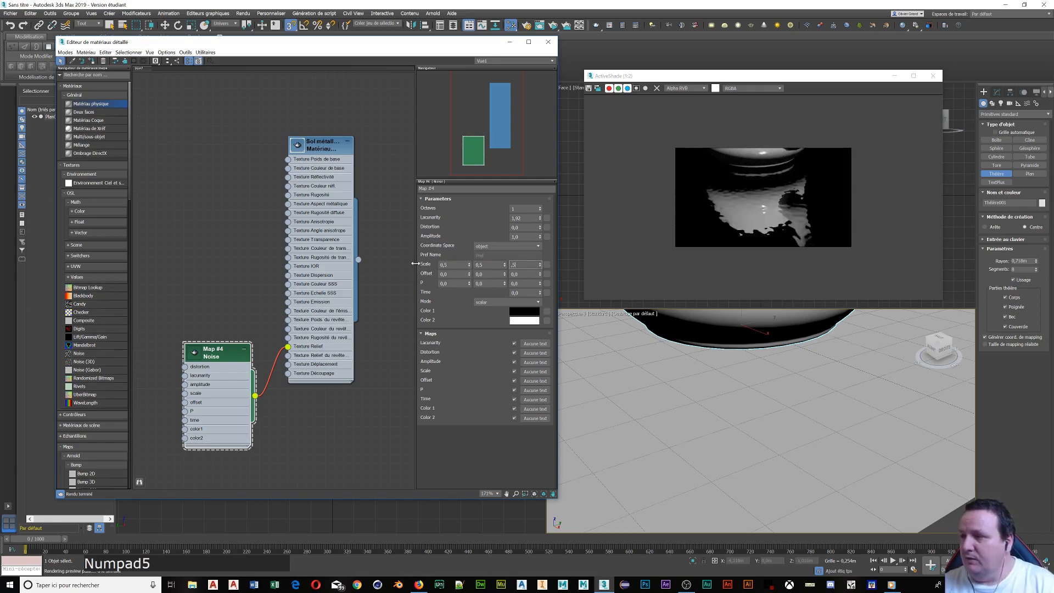
{"action": "key", "text": "Return"}
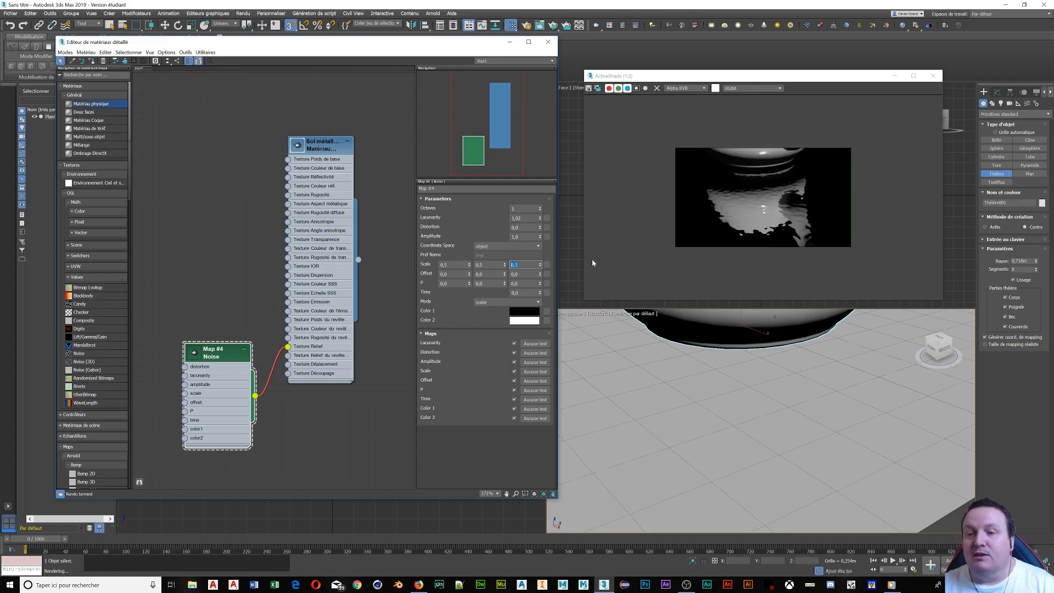
Set the noise scale to 3,0 on all three axes and view the render at full size
{"action": "left_click", "coordinate": [443, 264]}
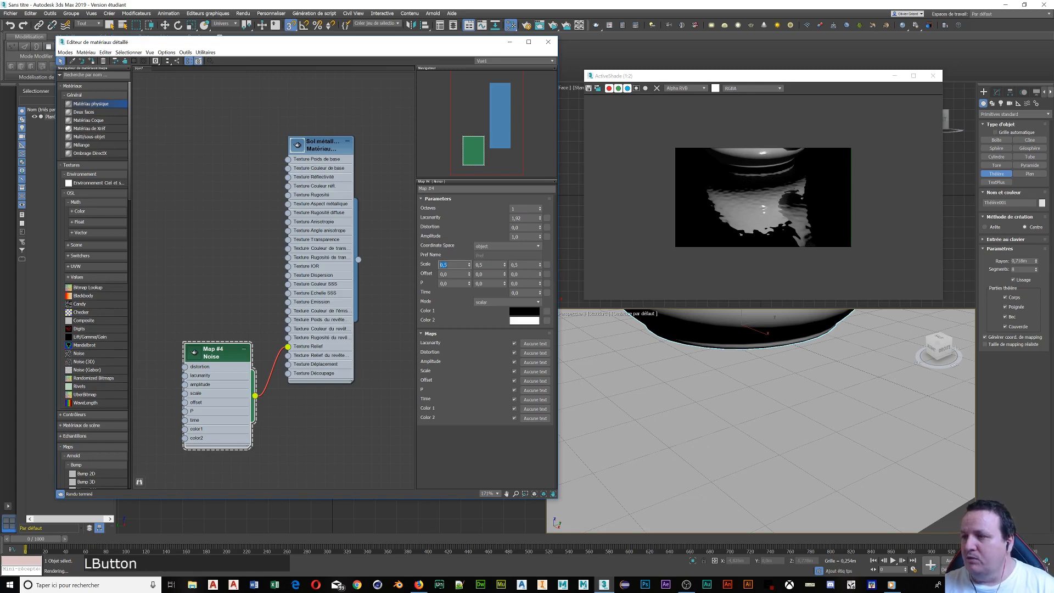
{"action": "type", "text": "3"}
{"action": "key", "text": "Tab"}
{"action": "type", "text": "3"}
{"action": "key", "text": "Tab"}
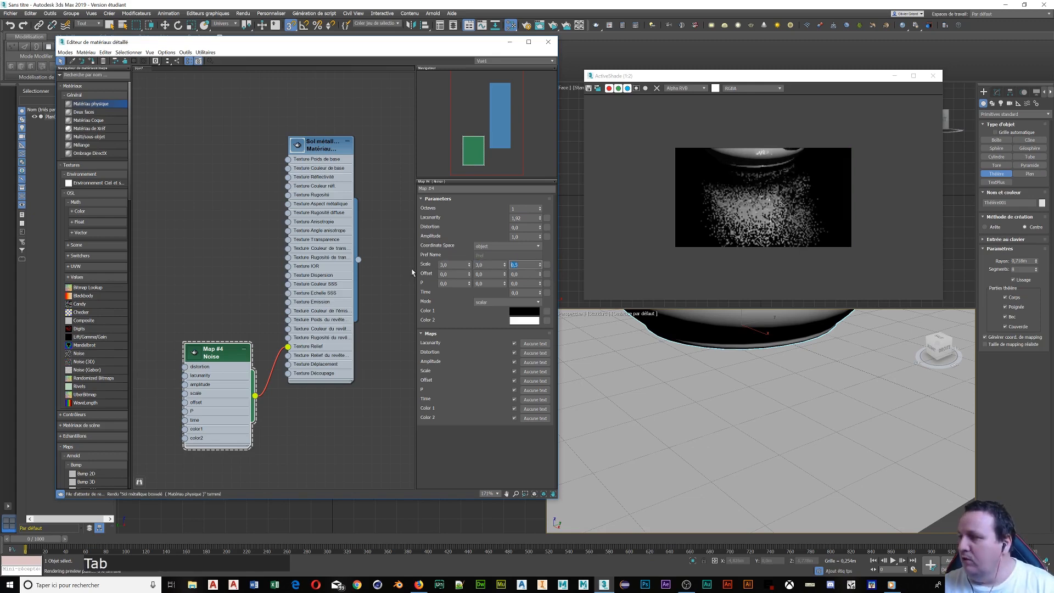
{"action": "type", "text": "3"}
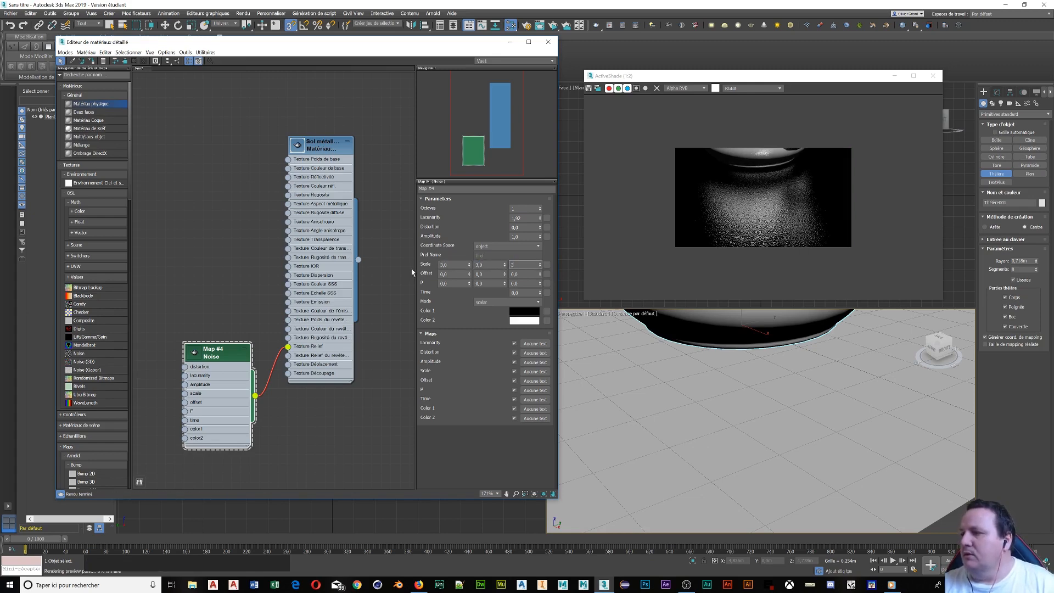
{"action": "key", "text": "Return"}
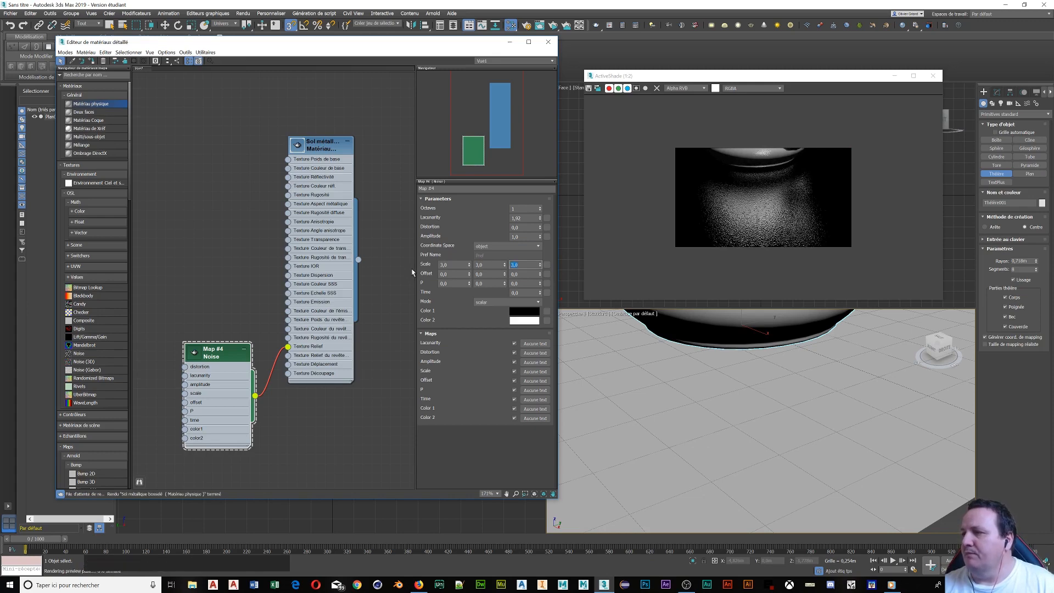
{"action": "scroll", "coordinate": [780, 207], "scroll_direction": "up", "scroll_amount": 1}
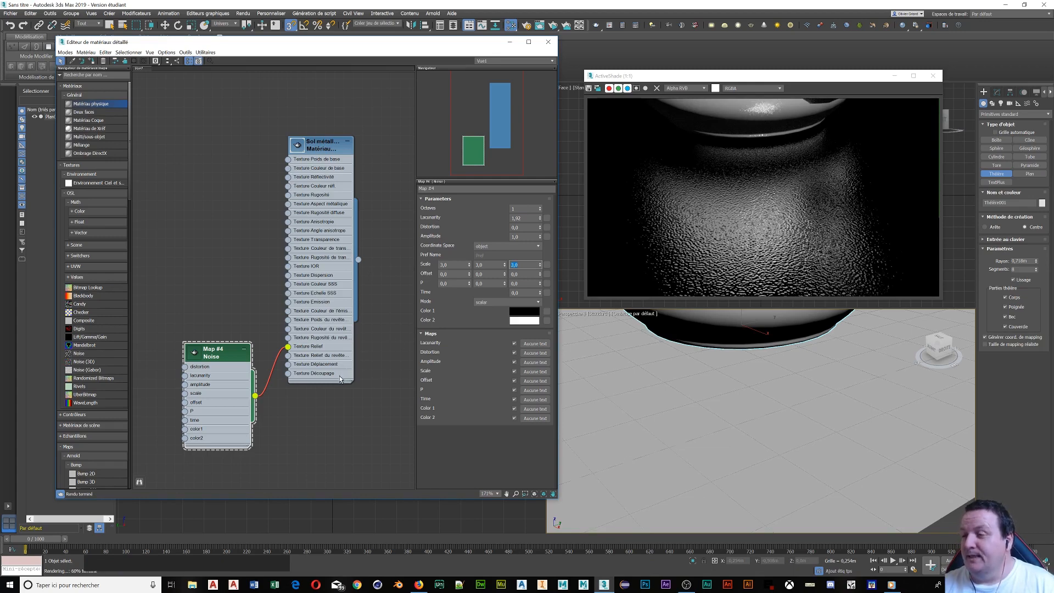
Display the metallic floor material's parameters and reduce its relief map amount to 0,09, checking the render
{"action": "double_click", "coordinate": [323, 145]}
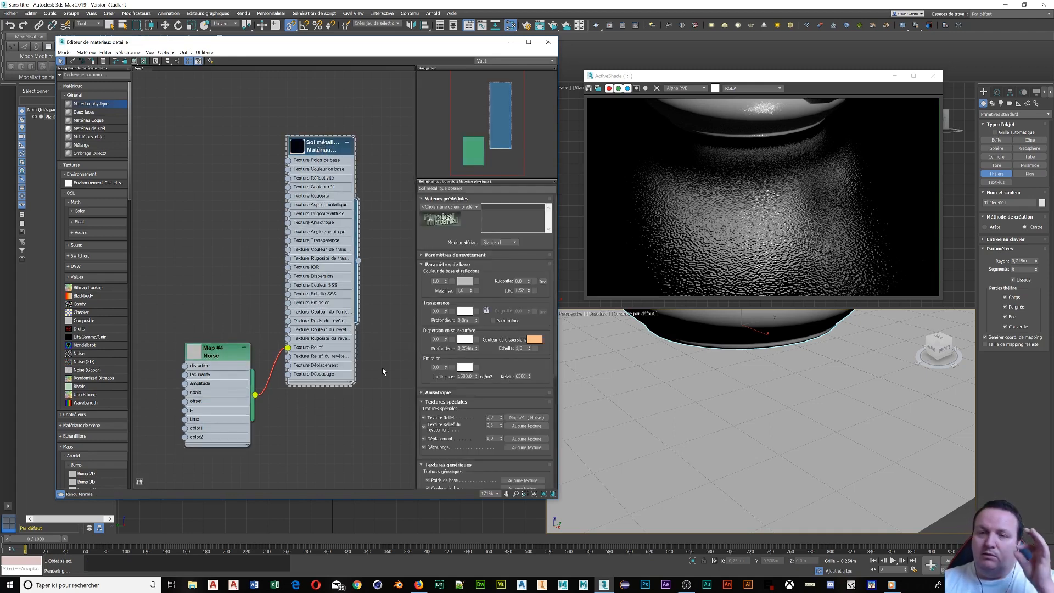
{"action": "left_click_drag", "start_coordinate": [502, 418], "coordinate": [500, 419]}
{"action": "left_click", "coordinate": [500, 419]}
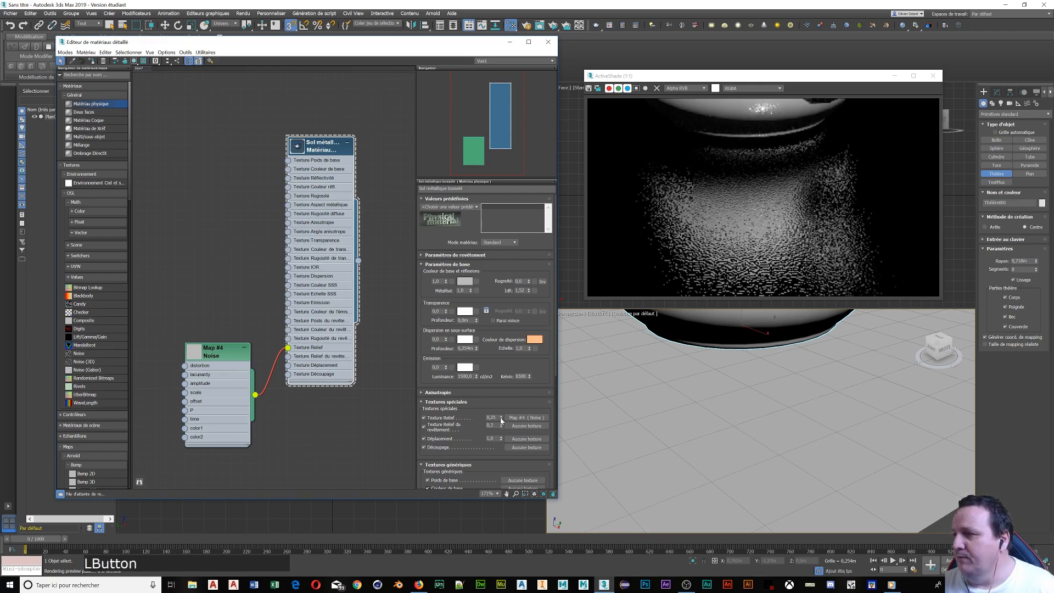
{"action": "left_click", "coordinate": [500, 419]}
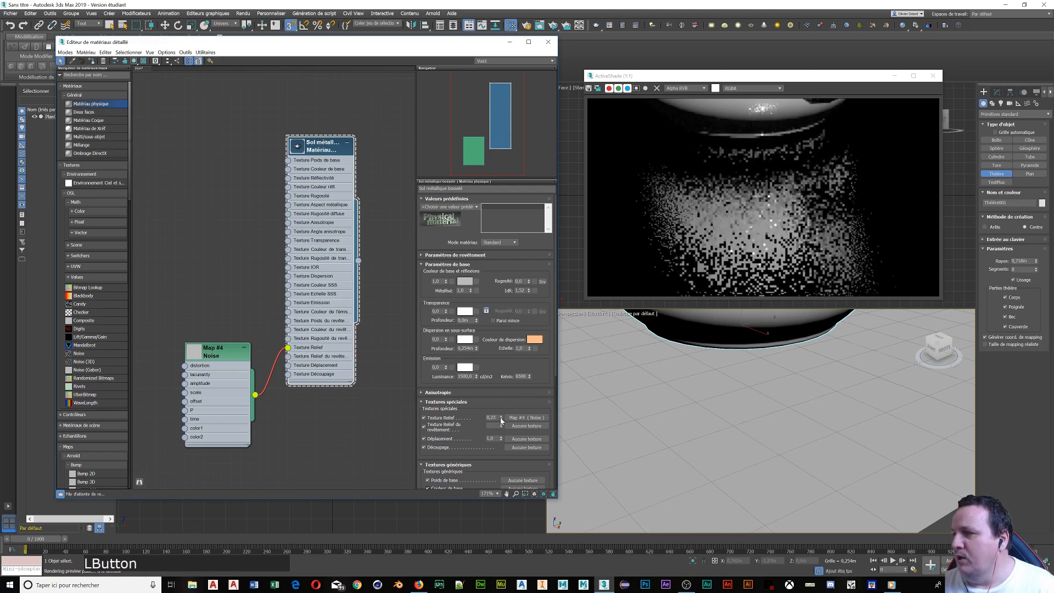
{"action": "left_click", "coordinate": [500, 419]}
{"action": "left_click", "coordinate": [501, 420]}
{"action": "left_click", "coordinate": [501, 419]}
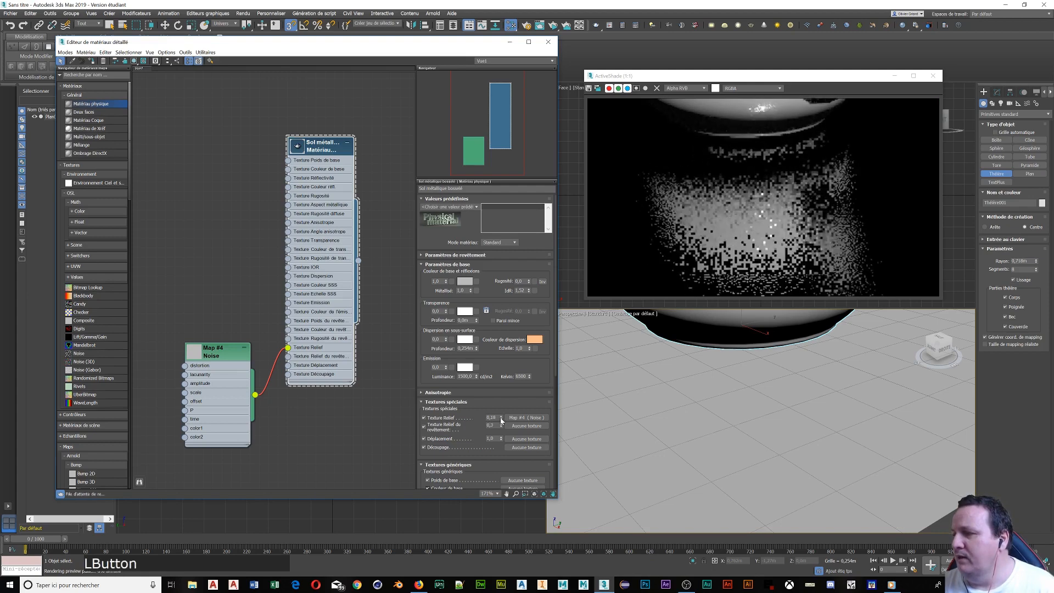
{"action": "left_click", "coordinate": [500, 420]}
{"action": "left_click", "coordinate": [501, 419]}
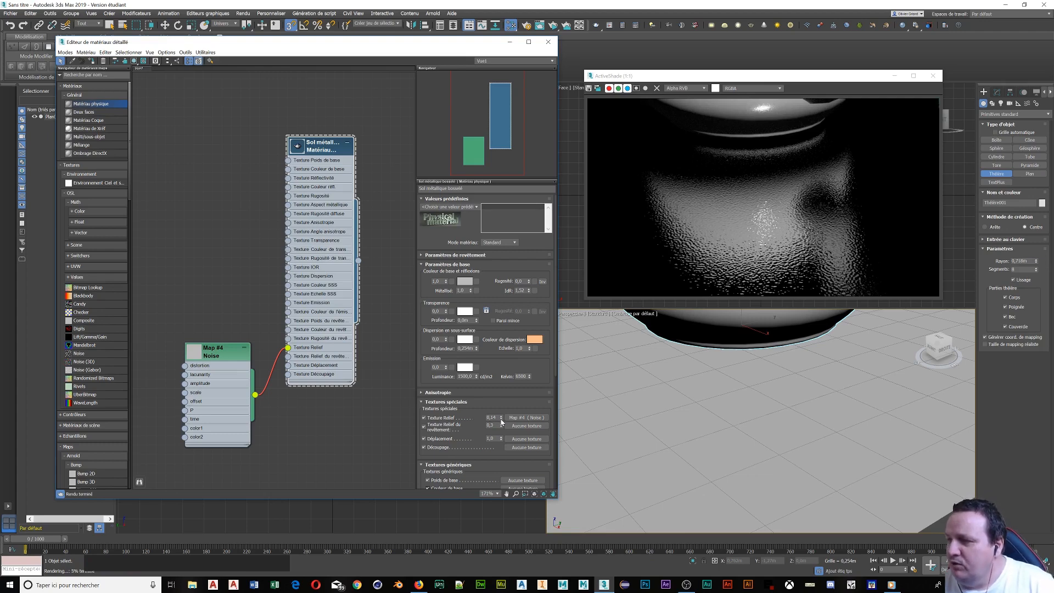
{"action": "left_click", "coordinate": [501, 420]}
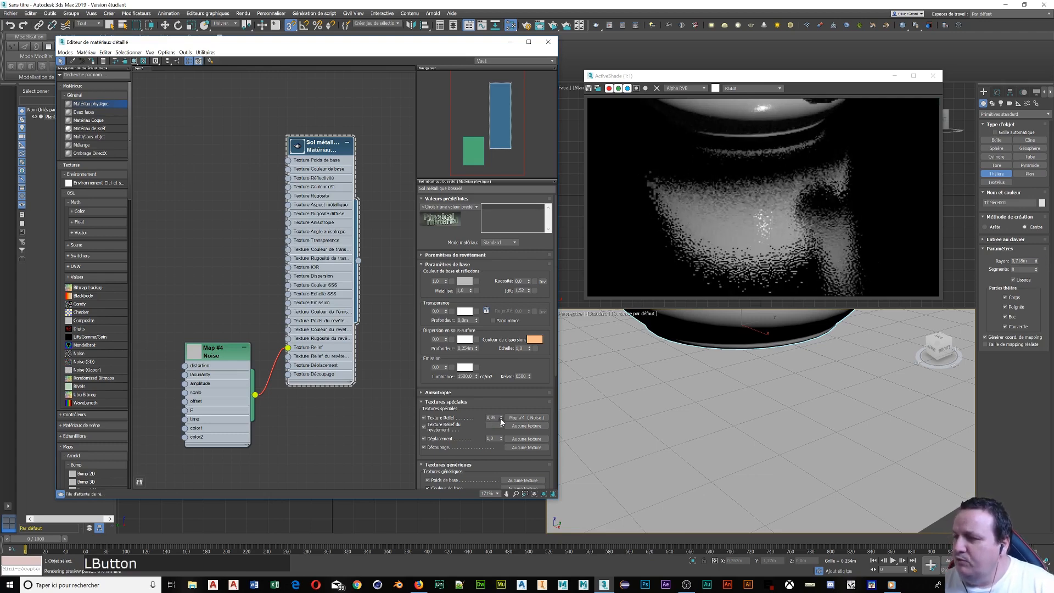
{"action": "left_click", "coordinate": [501, 419]}
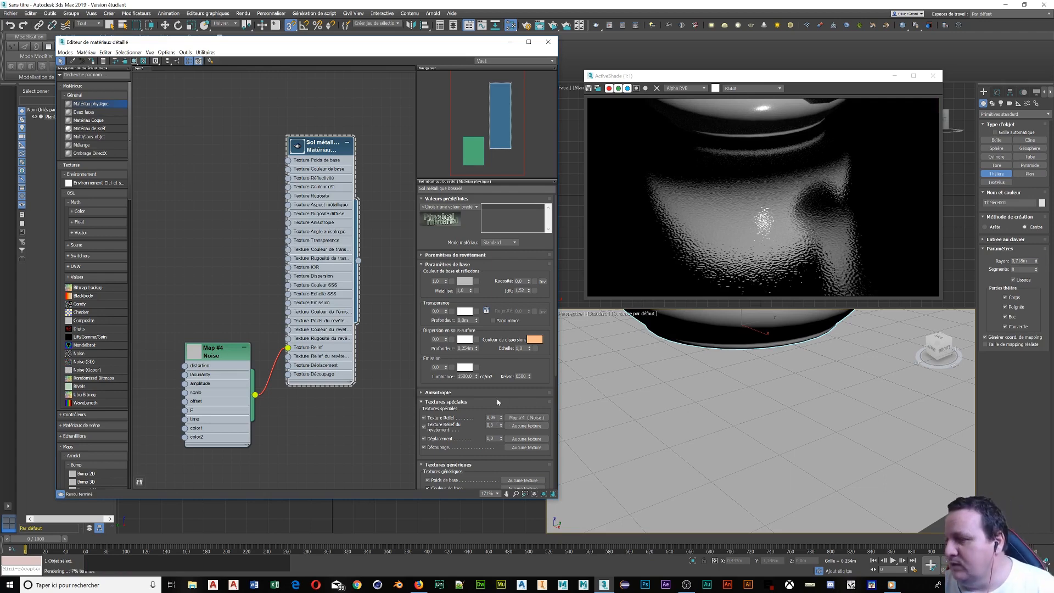
Raise the floor material's relief map amount above 1 and inspect the strong bumps up close in the render
{"action": "left_click", "coordinate": [501, 417]}
{"action": "left_click_drag", "start_coordinate": [501, 419], "coordinate": [500, 381]}
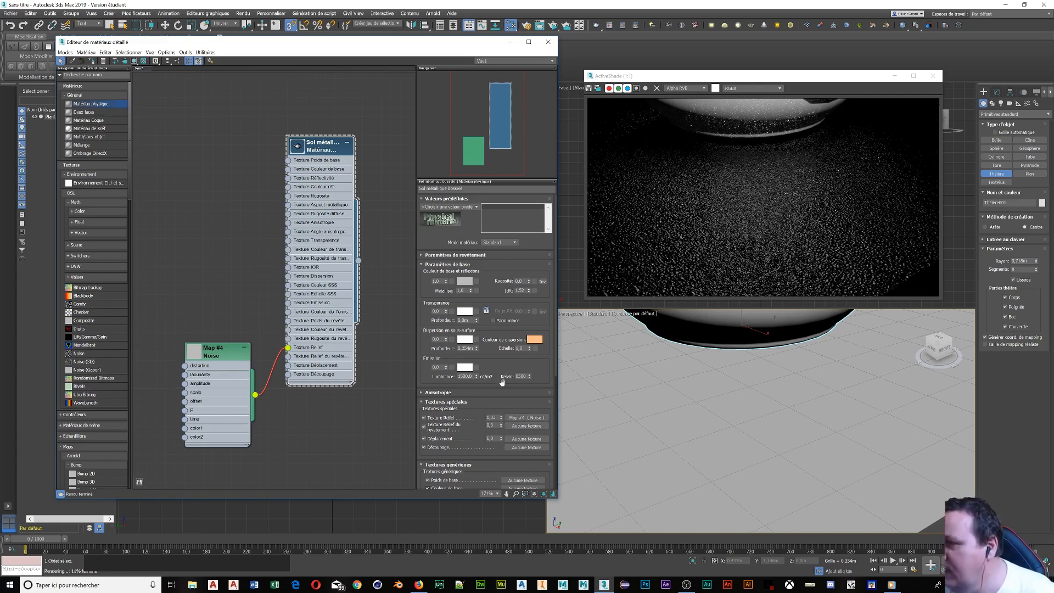
{"action": "scroll", "coordinate": [754, 405], "scroll_direction": "up", "scroll_amount": 3}
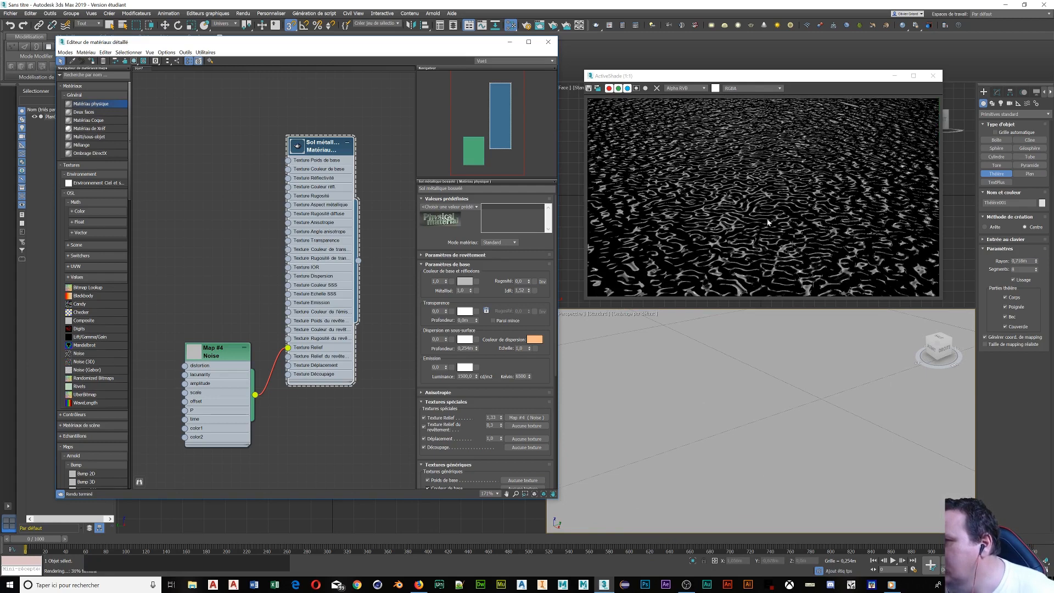
{"action": "scroll", "coordinate": [767, 222], "scroll_direction": "down", "scroll_amount": 1}
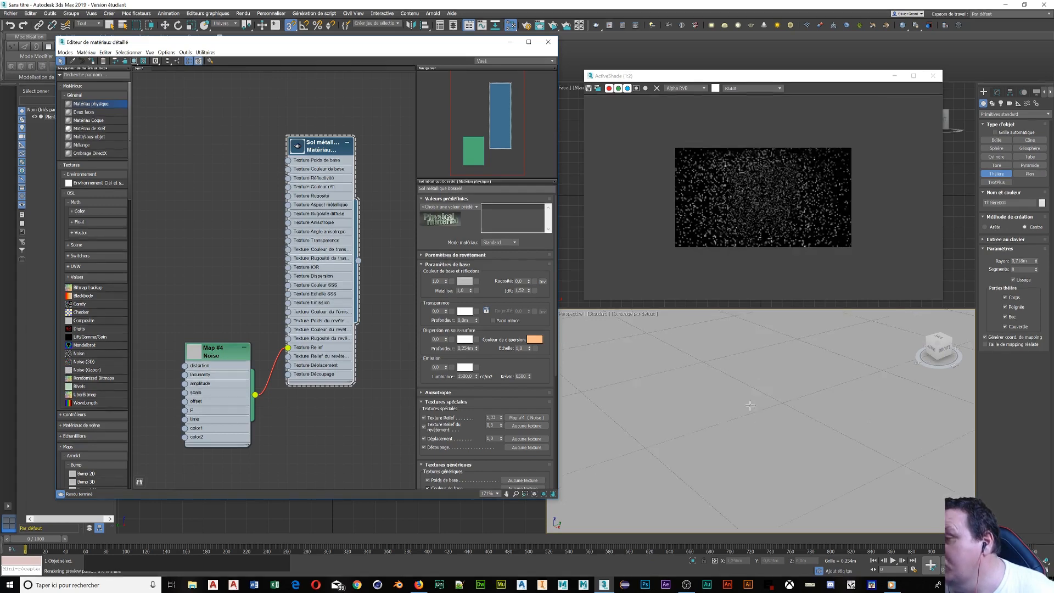
{"action": "scroll", "coordinate": [749, 401], "scroll_direction": "down", "scroll_amount": 5}
{"action": "scroll", "coordinate": [750, 401], "scroll_direction": "up", "scroll_amount": 3}
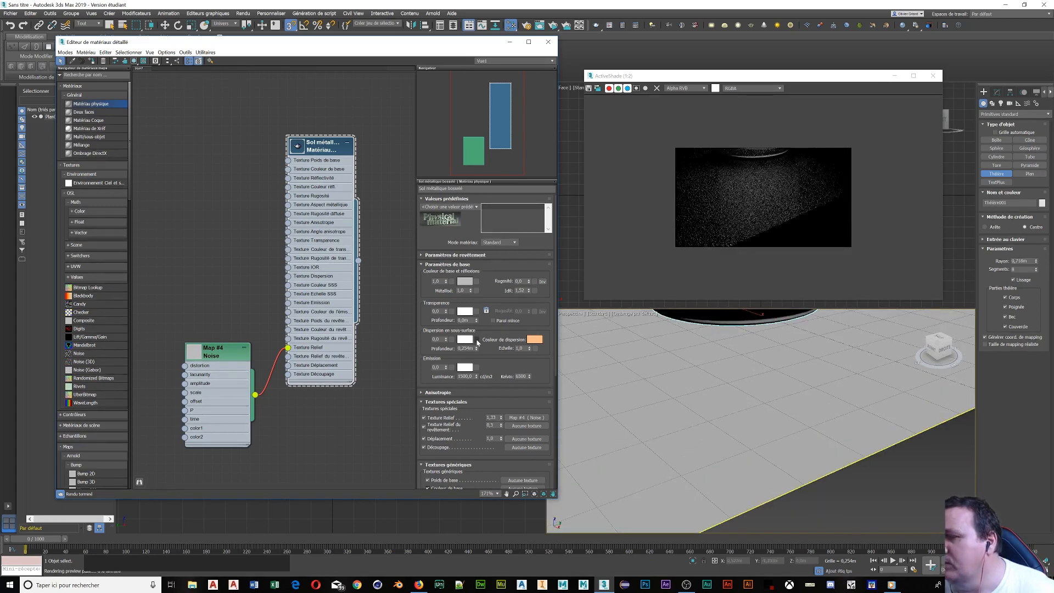
Set the floor material's relief map amount to 0,2 and frame the teapot with its reflection in the perspective view
{"action": "left_click", "coordinate": [492, 417]}
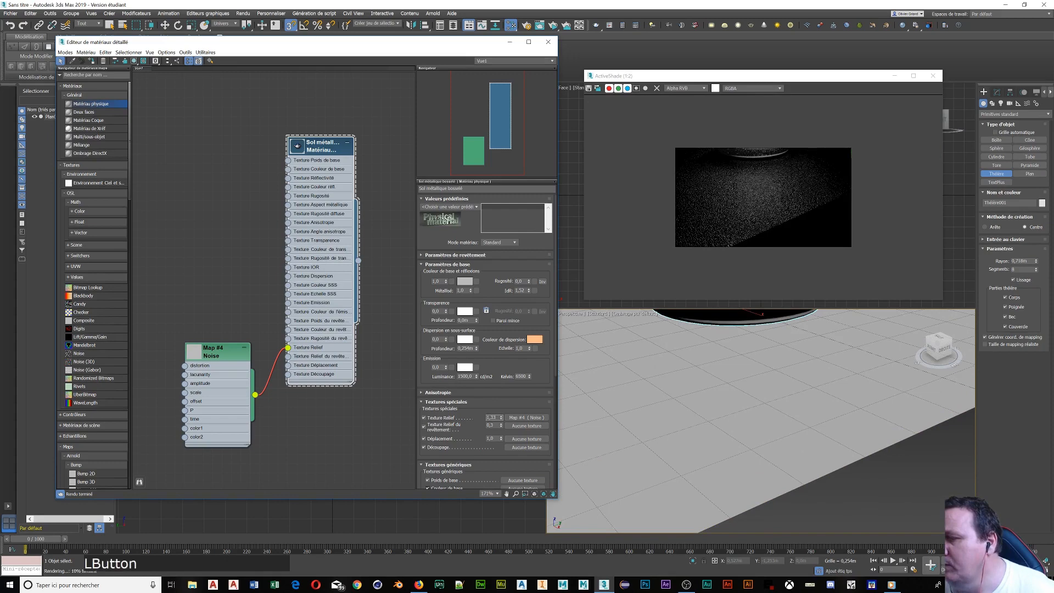
{"action": "type", "text": "0"}
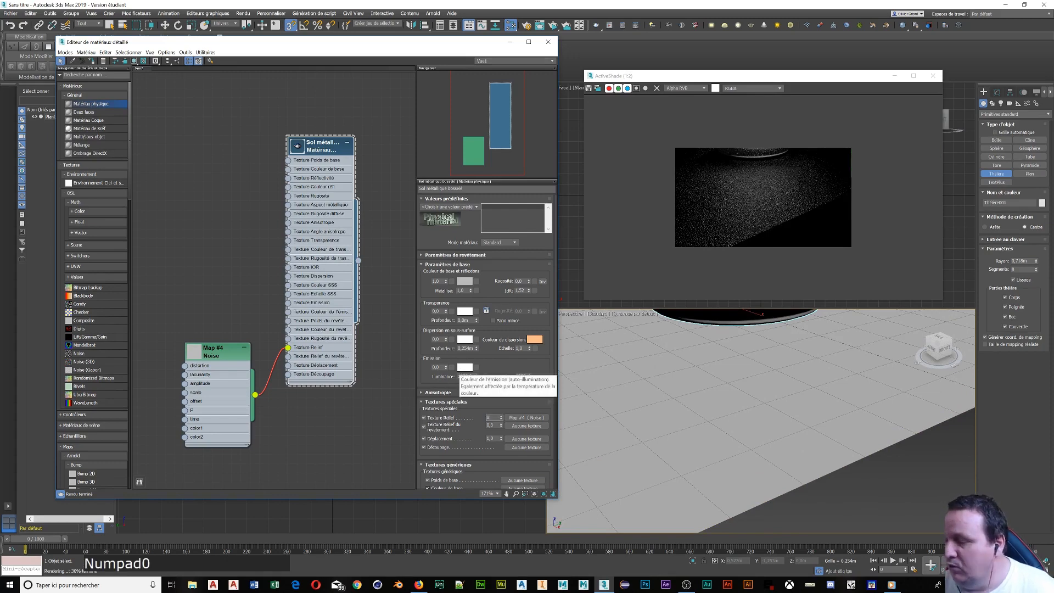
{"action": "type", "text": ",2"}
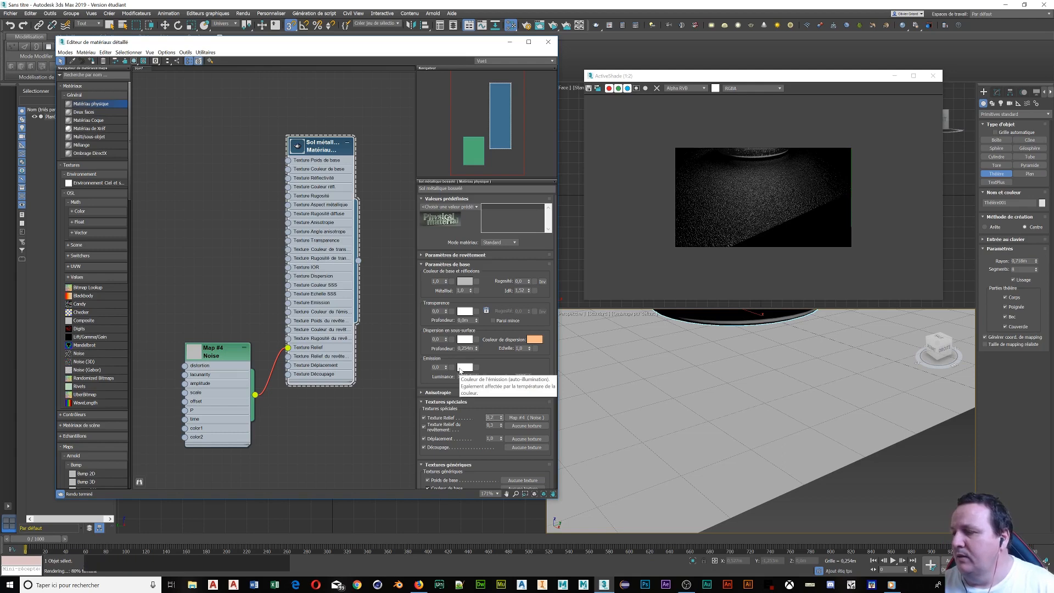
{"action": "key", "text": "Return"}
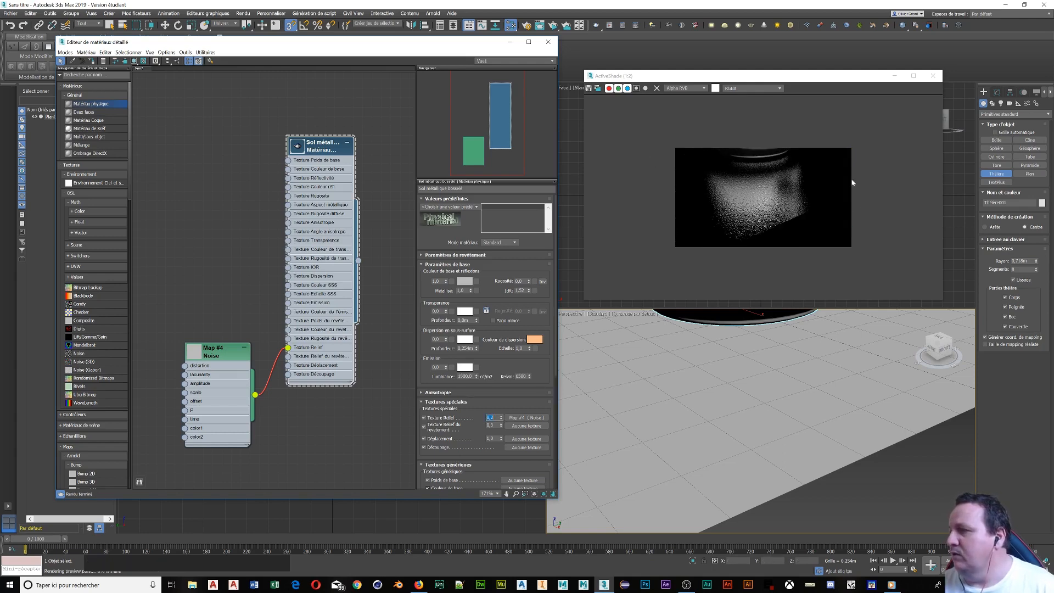
{"action": "scroll", "coordinate": [737, 402], "scroll_direction": "down", "scroll_amount": 4}
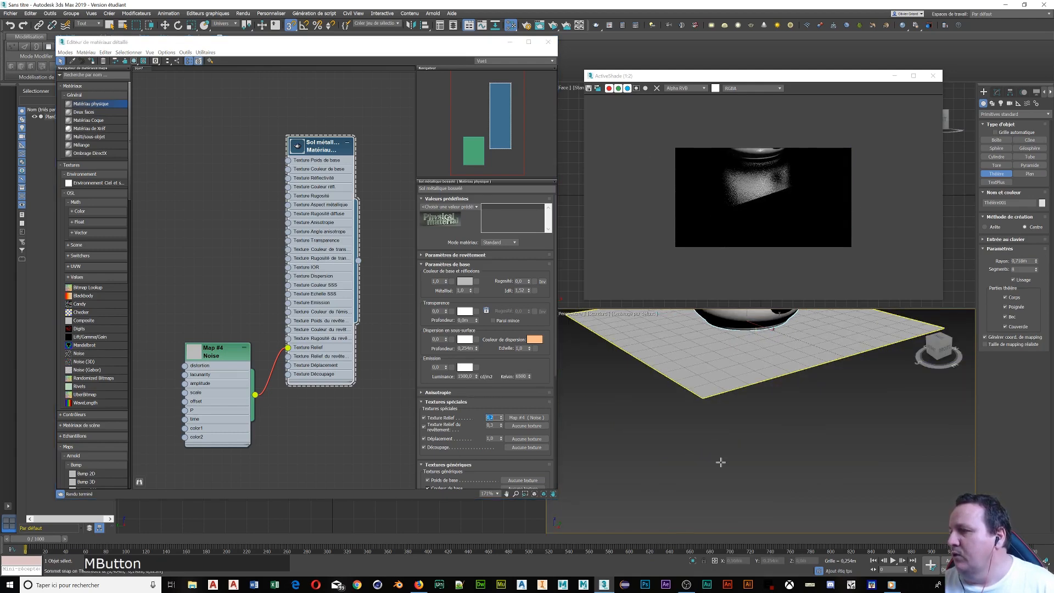
{"action": "middle_click_drag", "start_coordinate": [718, 462], "coordinate": [772, 519]}
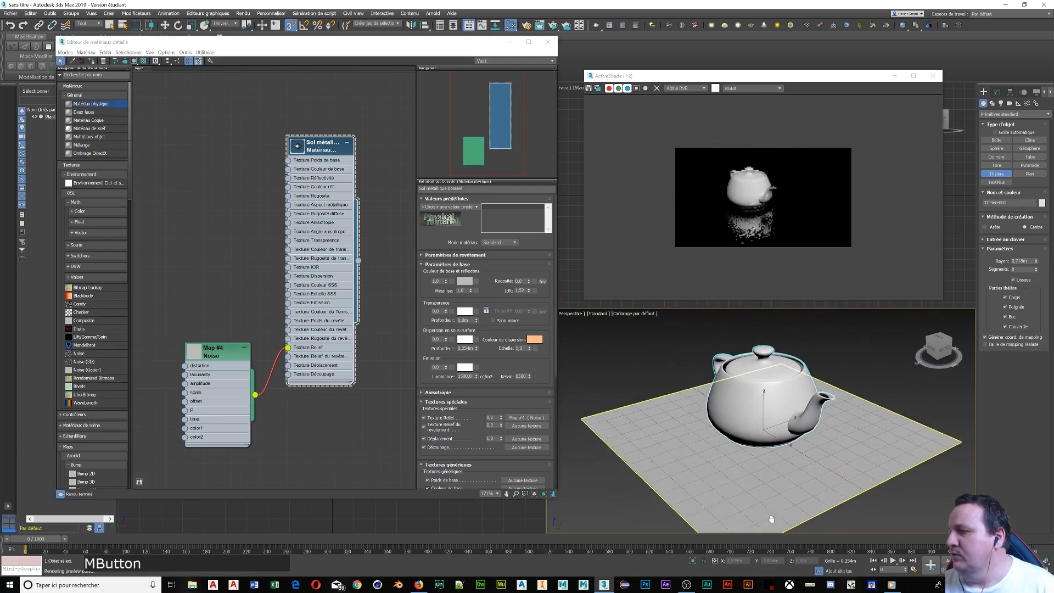
{"action": "scroll", "coordinate": [749, 457], "scroll_direction": "up", "scroll_amount": 2}
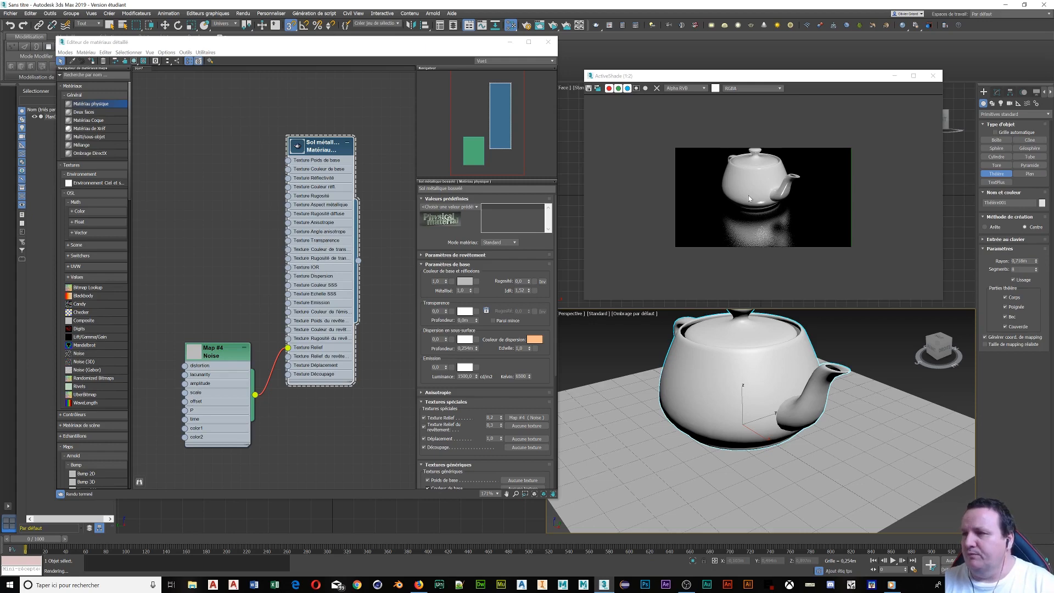
Minimize the material editor to uncover the viewports
{"action": "left_click", "coordinate": [509, 44]}
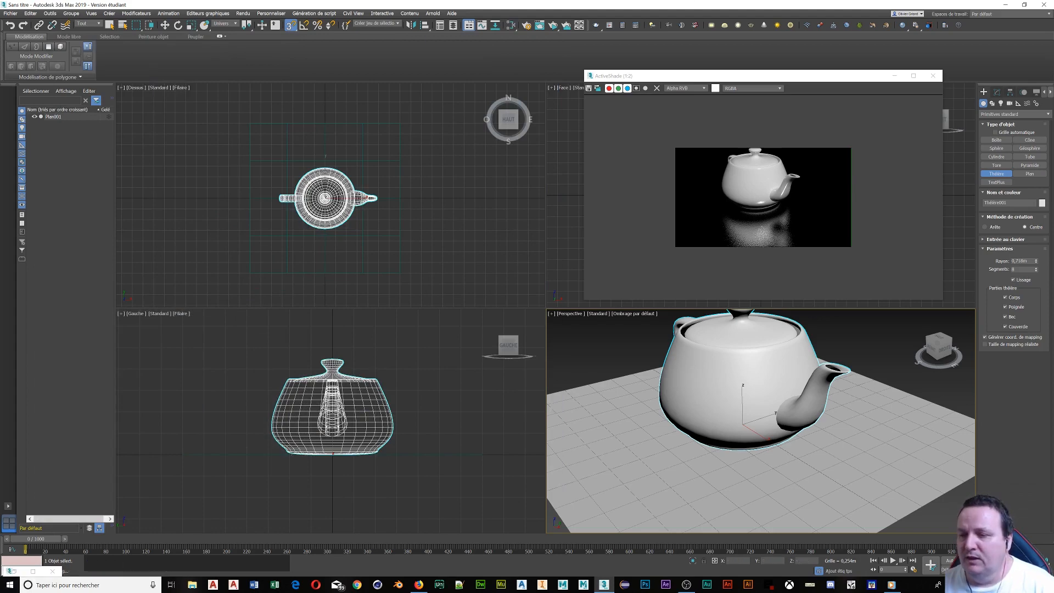
{"action": "left_click", "coordinate": [17, 573]}
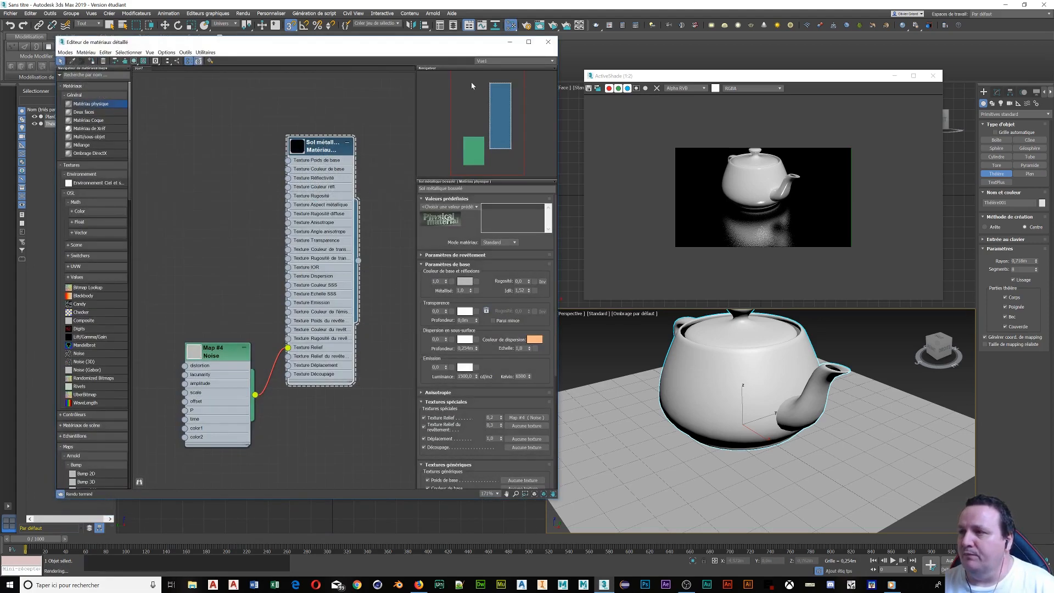
{"action": "left_click", "coordinate": [509, 43]}
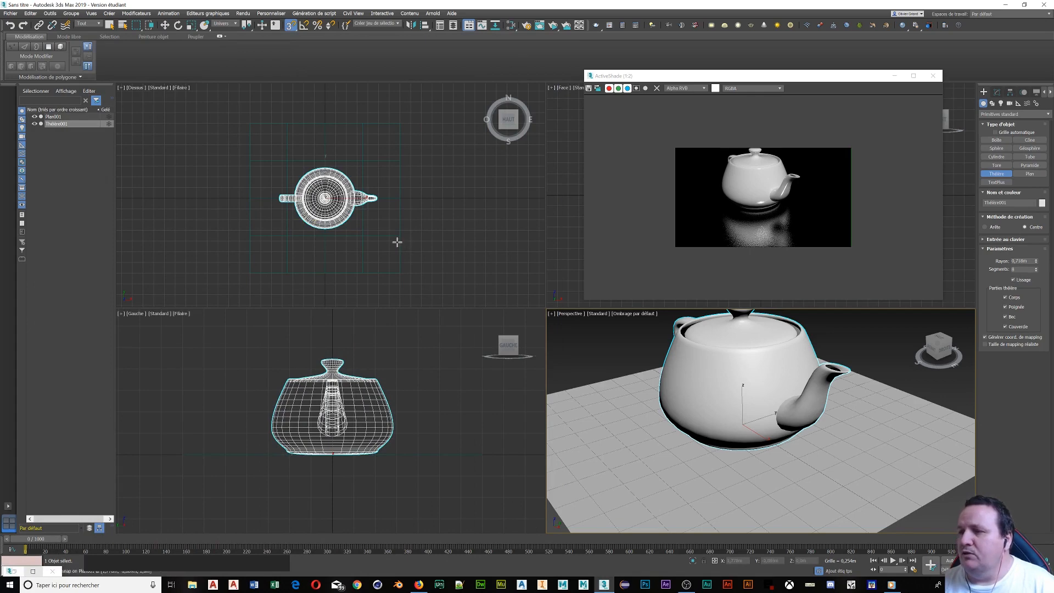
{"action": "left_click_drag", "start_coordinate": [398, 242], "coordinate": [402, 239]}
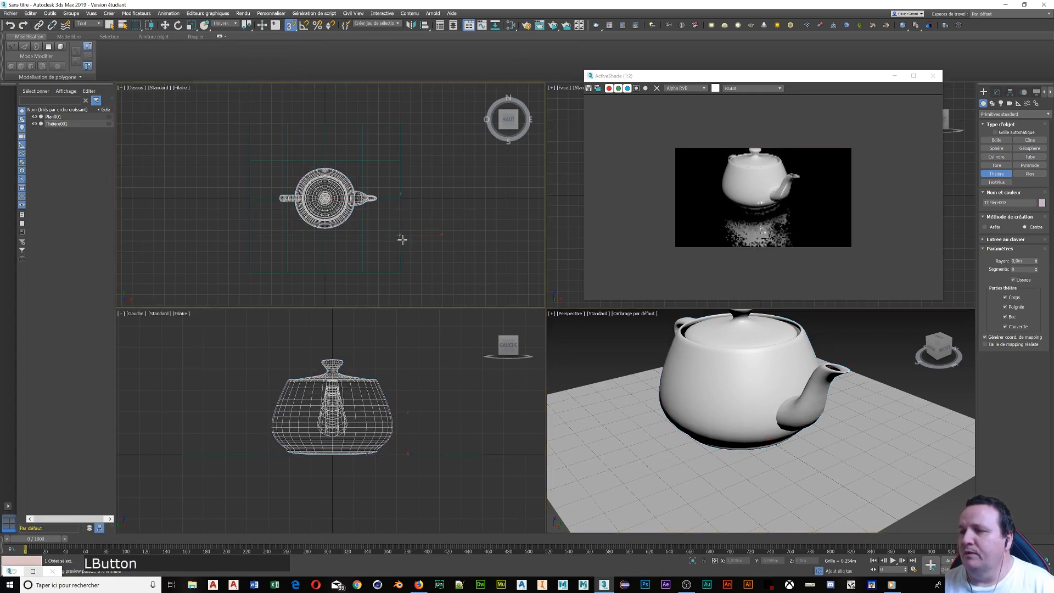
{"action": "left_click", "coordinate": [400, 240]}
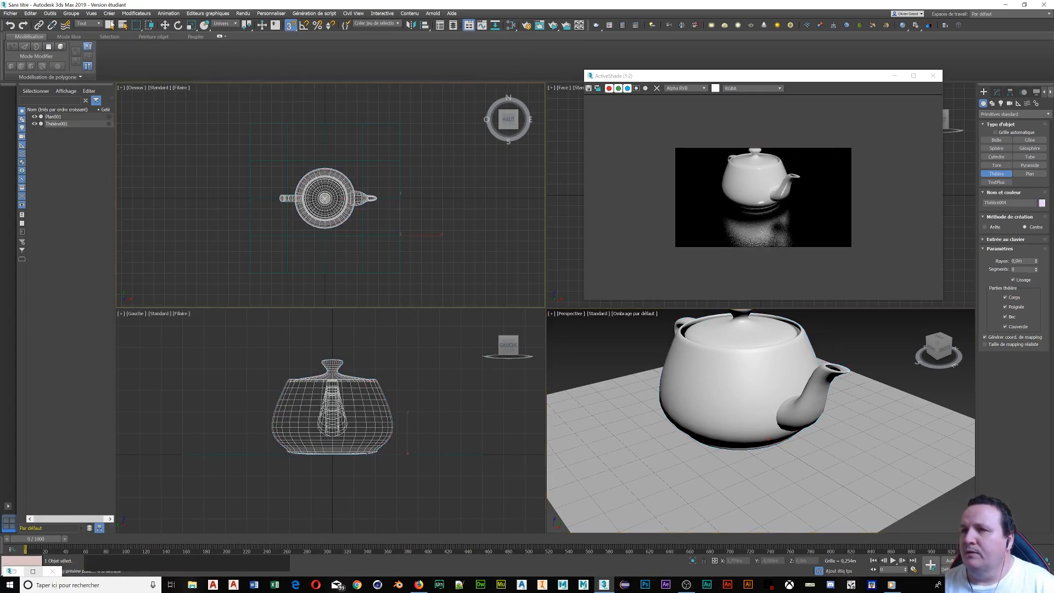
Select the floor plane, make the left view active and activate the Move tool
{"action": "left_click", "coordinate": [109, 25]}
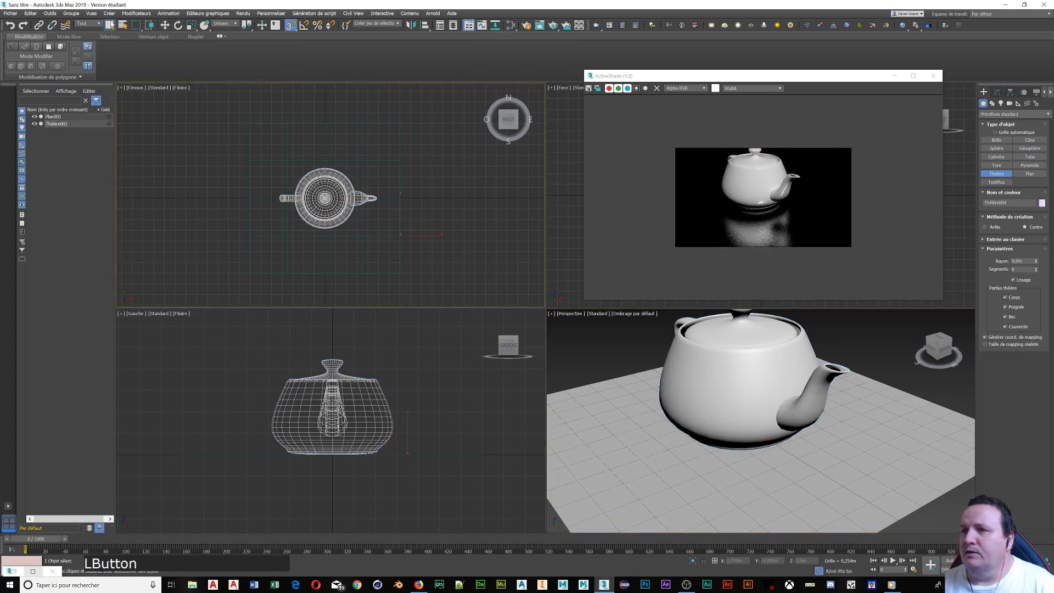
{"action": "left_click", "coordinate": [398, 196]}
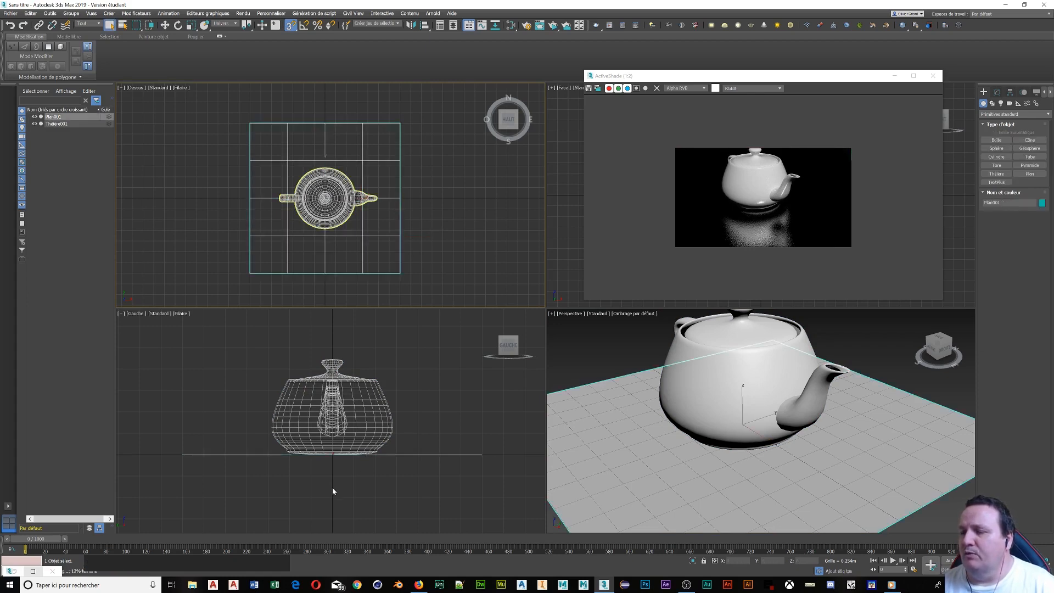
{"action": "scroll", "coordinate": [360, 467], "scroll_direction": "down", "scroll_amount": 5}
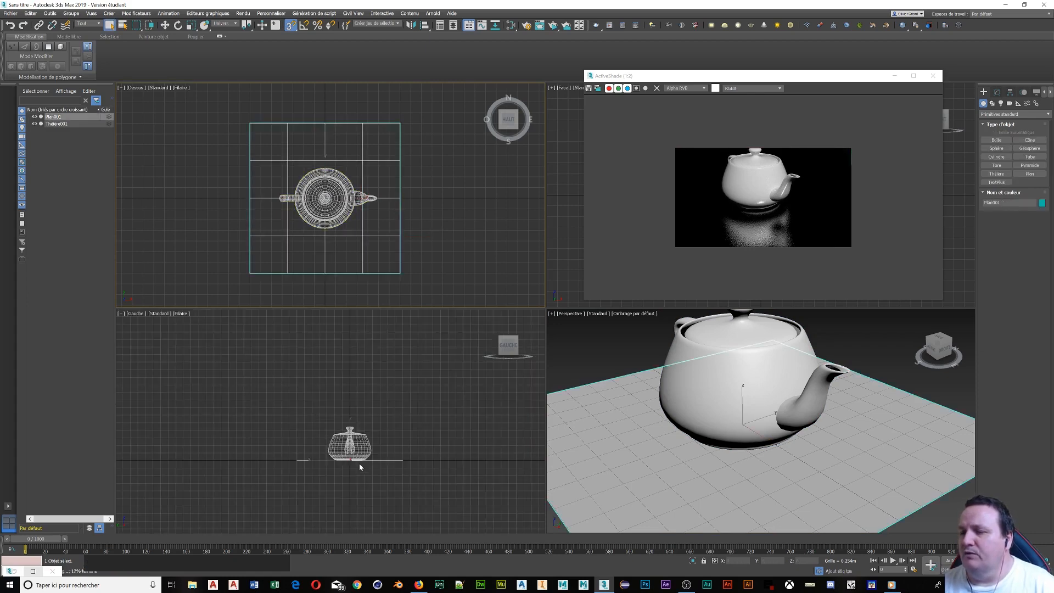
{"action": "right_click", "coordinate": [367, 426]}
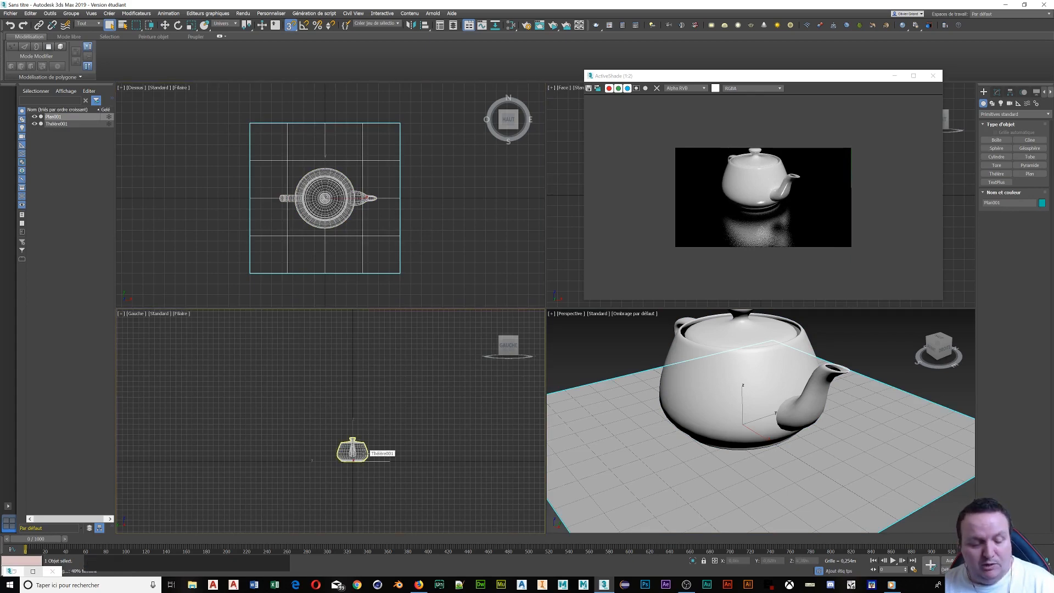
{"action": "key", "text": "w"}
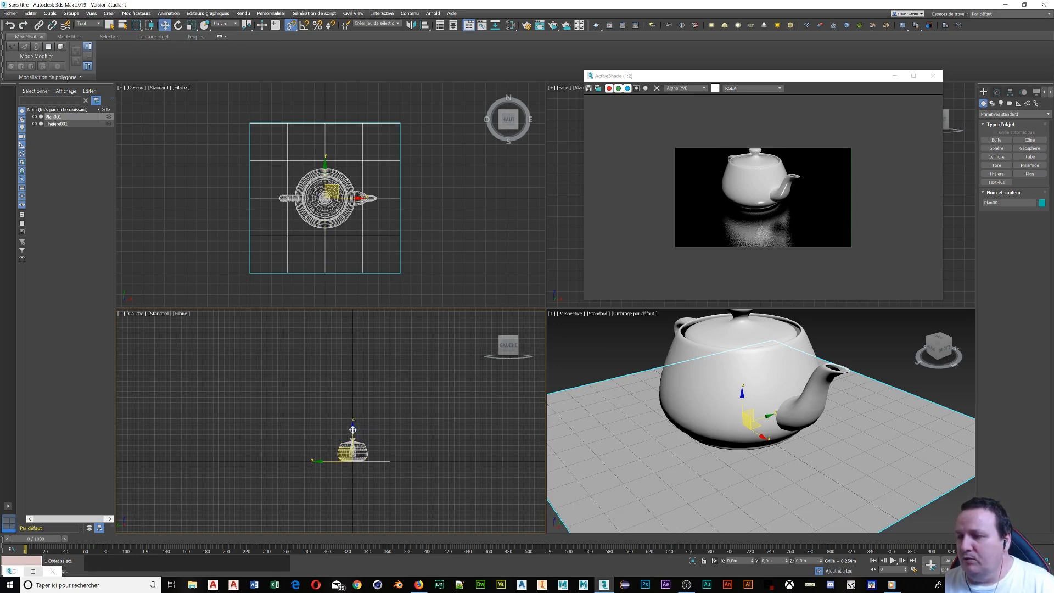
Try moving the floor plane itself above the teapot and undo the move
{"action": "left_click_drag", "start_coordinate": [351, 430], "coordinate": [354, 422]}
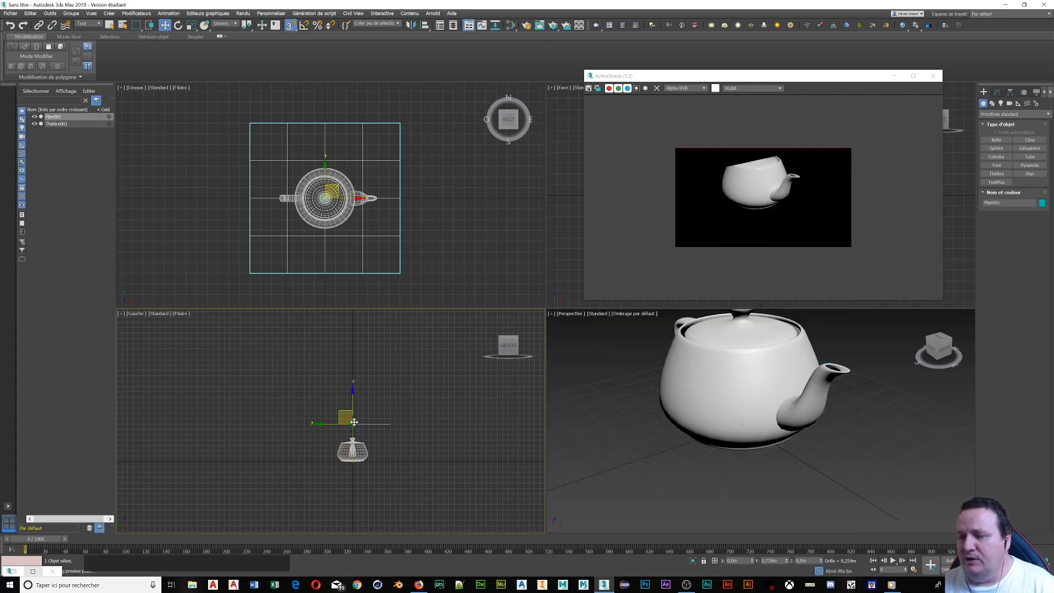
{"action": "mouse_move", "coordinate": [354, 422]}
{"action": "left_mouse_down", "text": "shift"}
{"action": "mouse_move", "coordinate": [365, 396]}
{"action": "mouse_move", "coordinate": [352, 410]}
{"action": "mouse_move", "coordinate": [360, 426]}
{"action": "left_mouse_up", "text": "shift"}
{"action": "key", "text": "ctrl+z"}
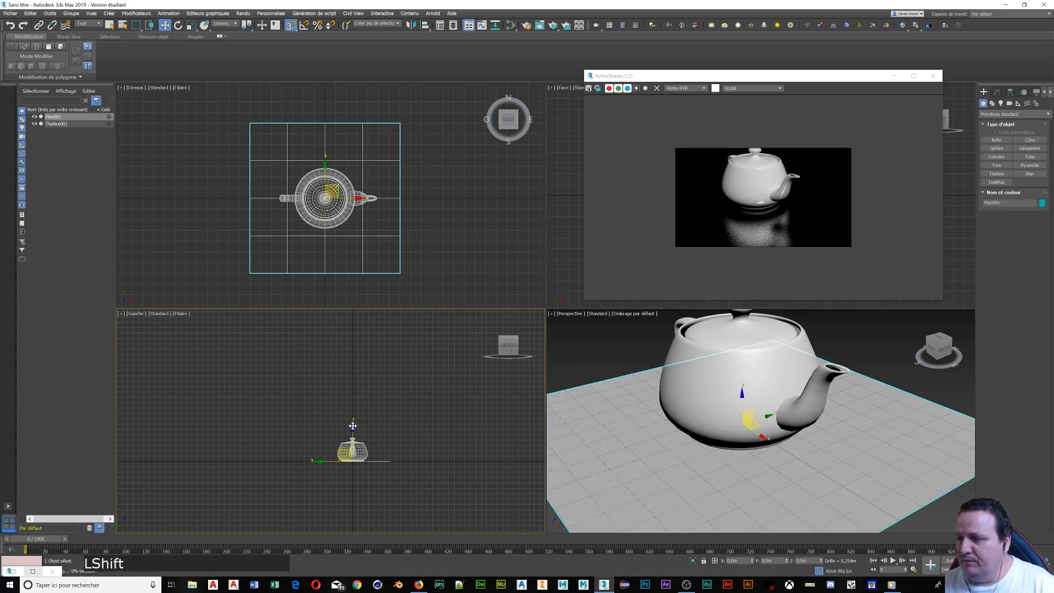
Clone the floor plane about 2,54 m upward as a single independent copy named "lumière" and show both planes in perspective
{"action": "left_click_drag", "start_coordinate": [351, 426], "coordinate": [355, 407], "text": "shift"}
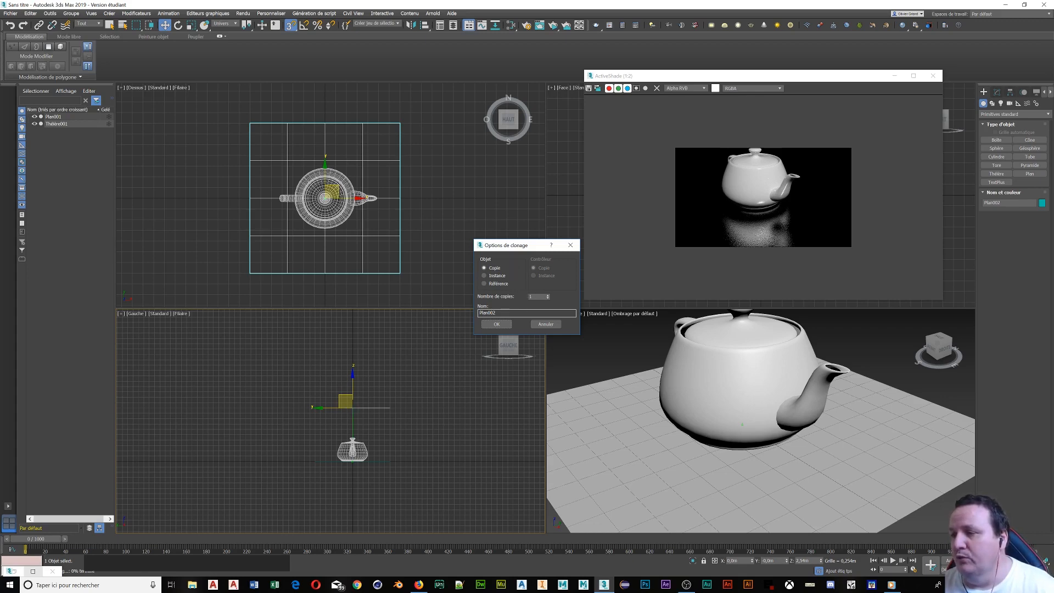
{"action": "double_click", "coordinate": [488, 312]}
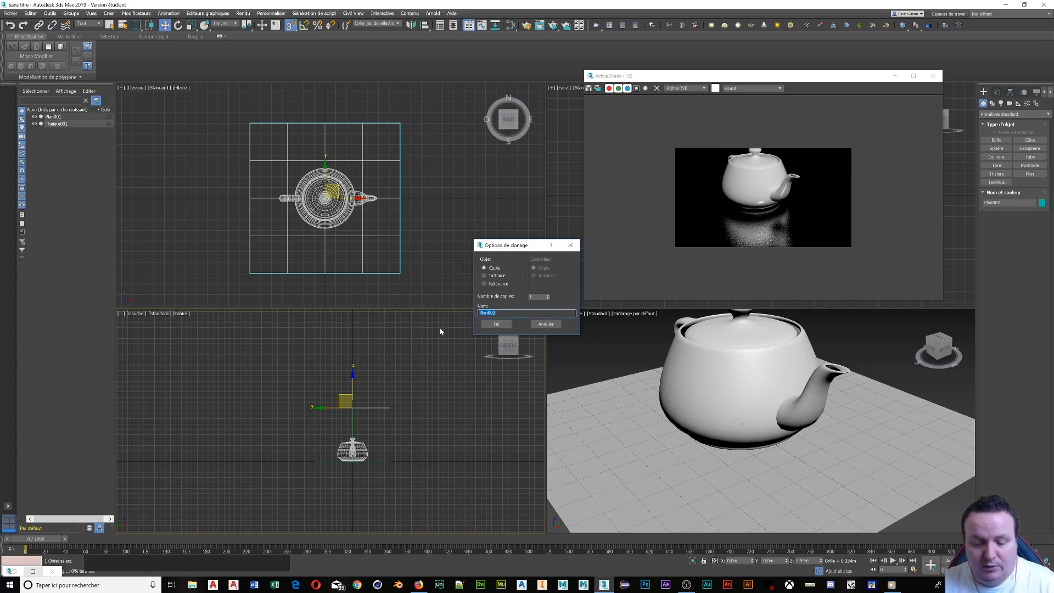
{"action": "type", "text": "lumière"}
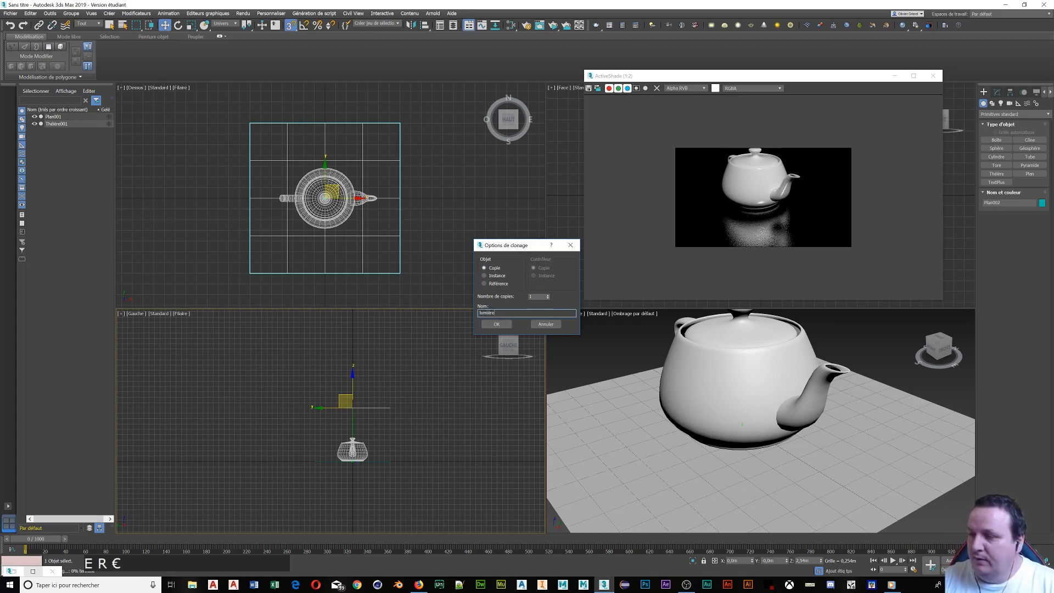
{"action": "left_click", "coordinate": [500, 325]}
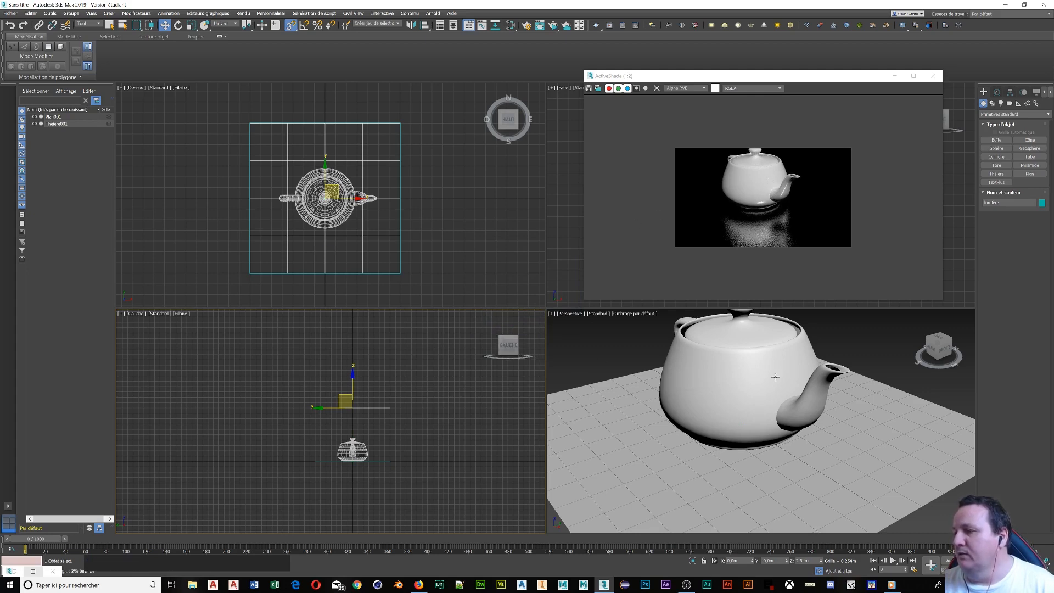
{"action": "scroll", "coordinate": [766, 373], "scroll_direction": "down", "scroll_amount": 5}
{"action": "middle_click_drag", "start_coordinate": [766, 372], "coordinate": [735, 408]}
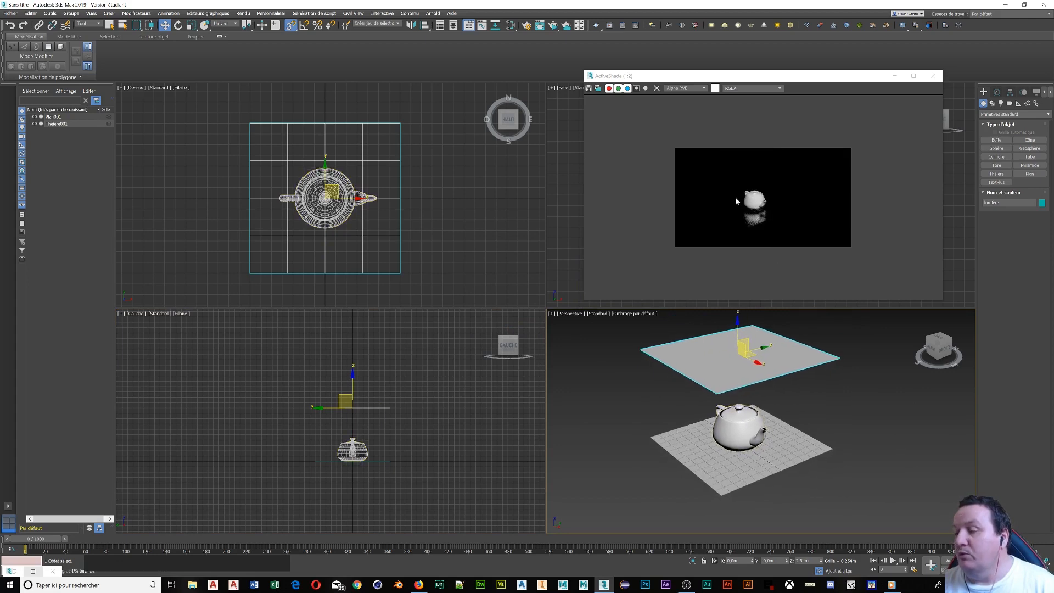
Restore the material editor and add a new physical material beside the metallic floor material
{"action": "scroll", "coordinate": [734, 198], "scroll_direction": "up", "scroll_amount": 1}
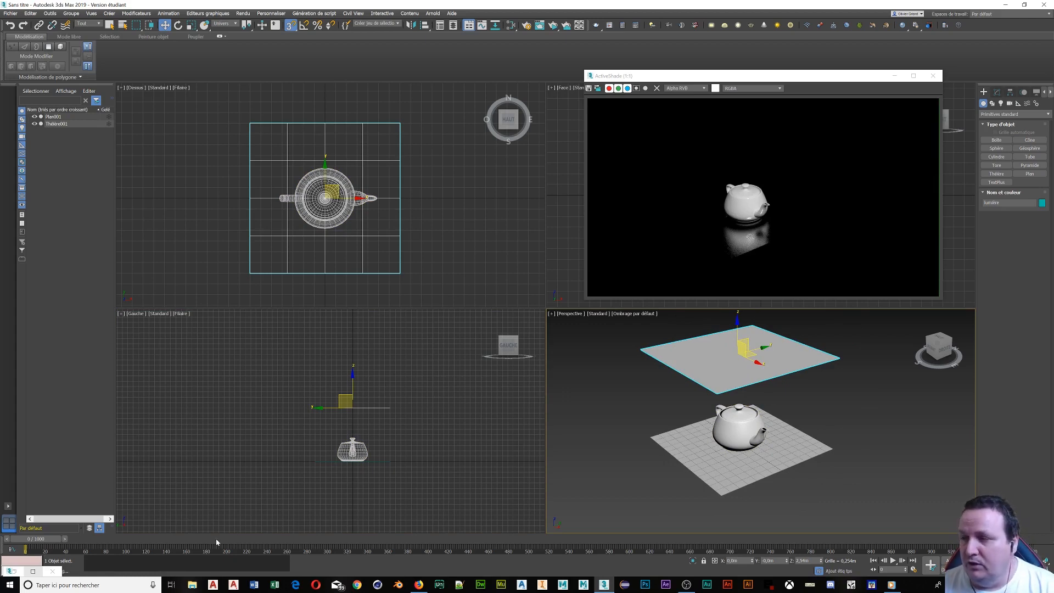
{"action": "left_click", "coordinate": [14, 571]}
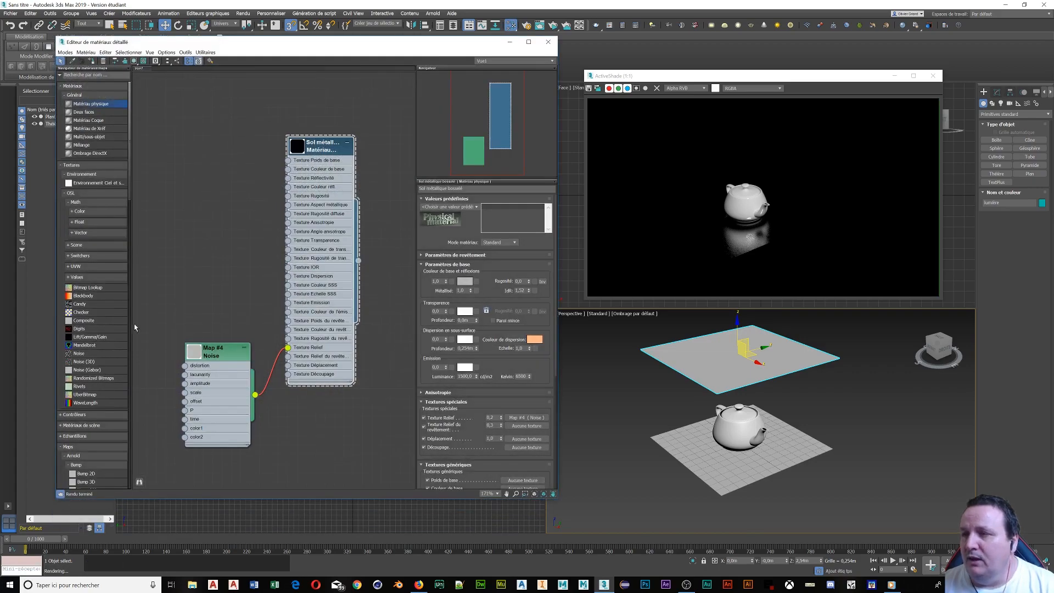
{"action": "middle_click_drag", "start_coordinate": [355, 266], "coordinate": [214, 260]}
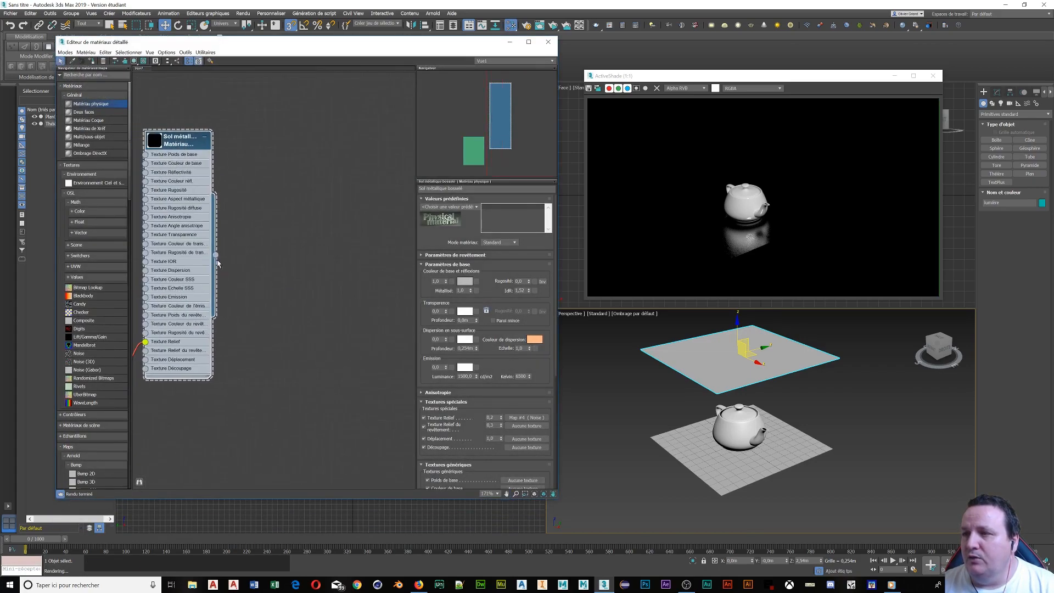
{"action": "scroll", "coordinate": [240, 263], "scroll_direction": "down", "scroll_amount": 2}
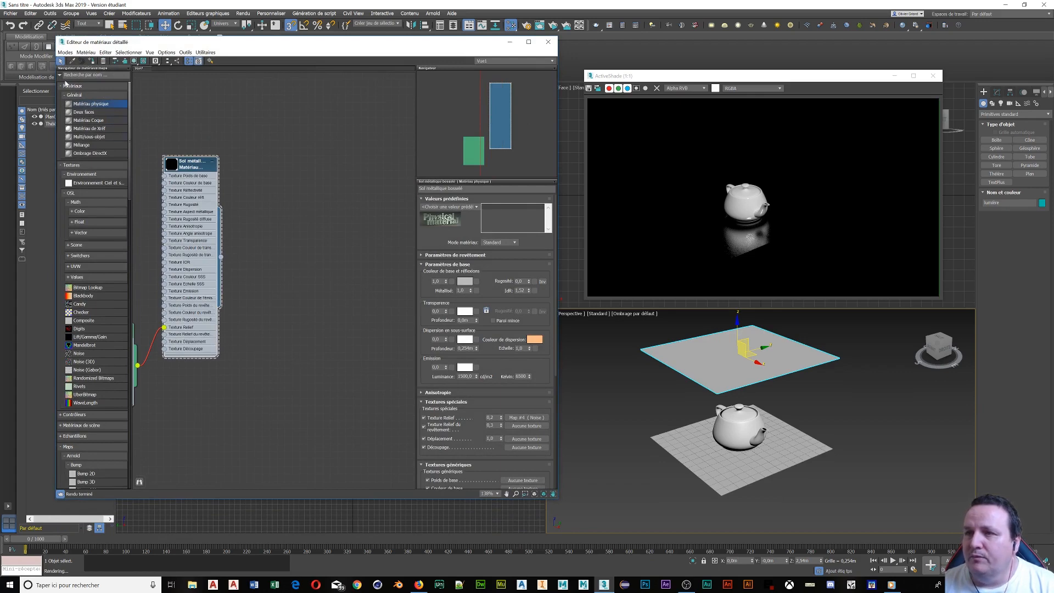
{"action": "left_click_drag", "start_coordinate": [78, 103], "coordinate": [319, 160]}
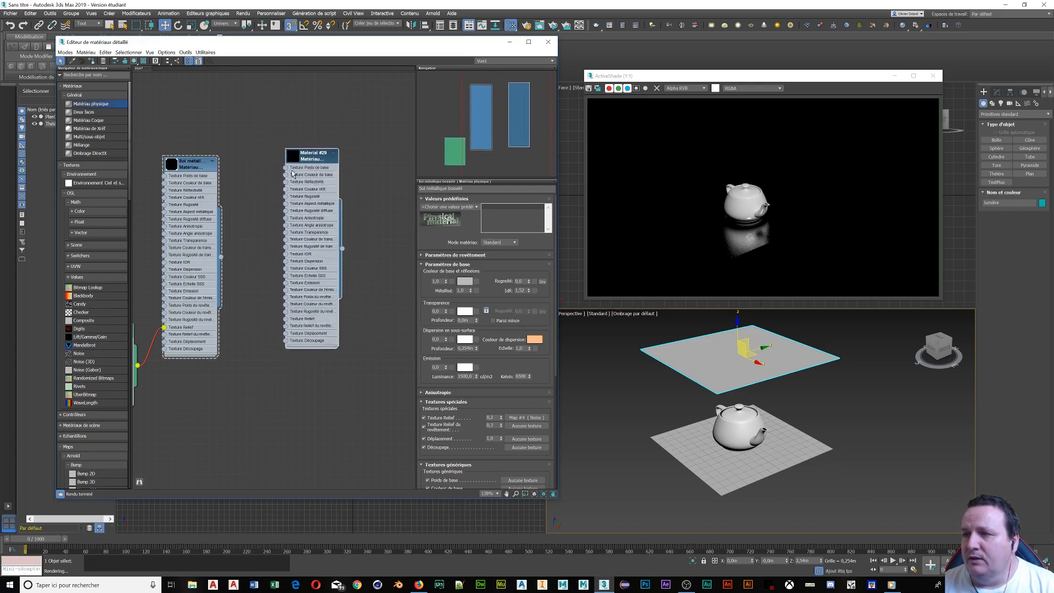
Name the new physical material "lumière" and assign it to the plane above the teapot
{"action": "double_click", "coordinate": [304, 160]}
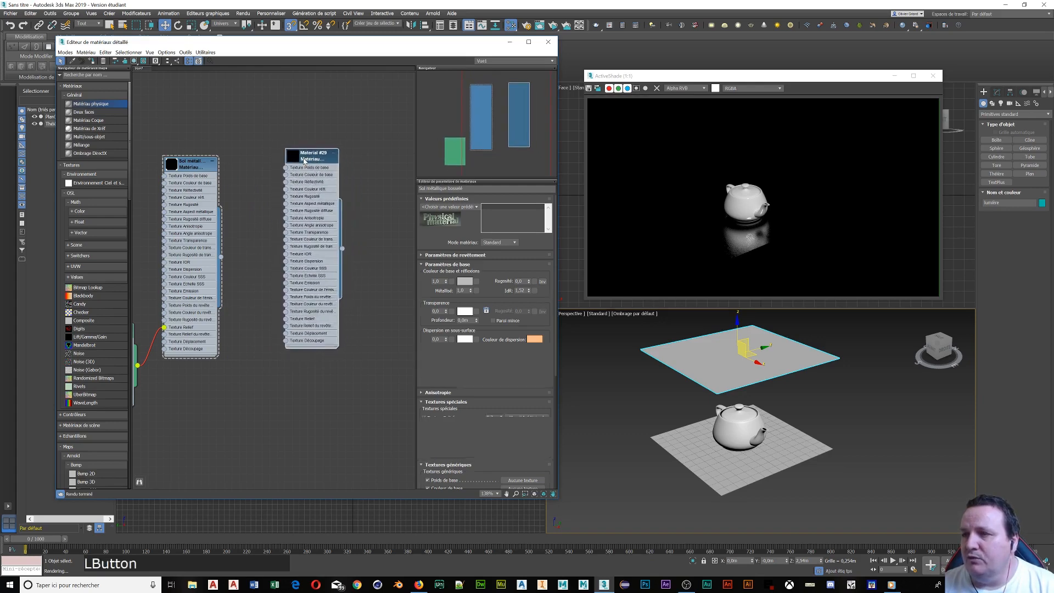
{"action": "left_click", "coordinate": [439, 188]}
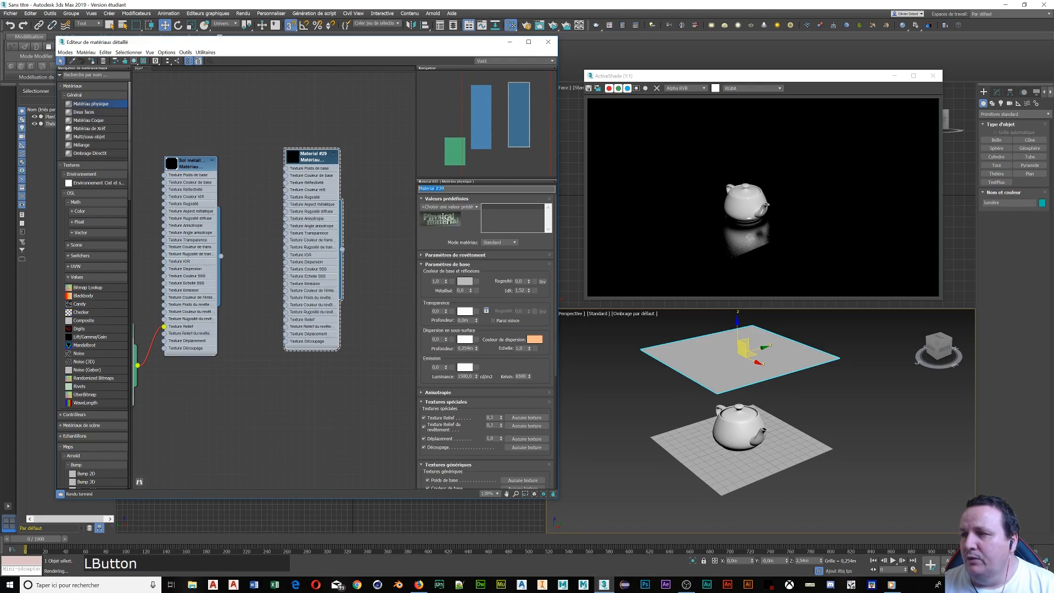
{"action": "type", "text": "lumiè"}
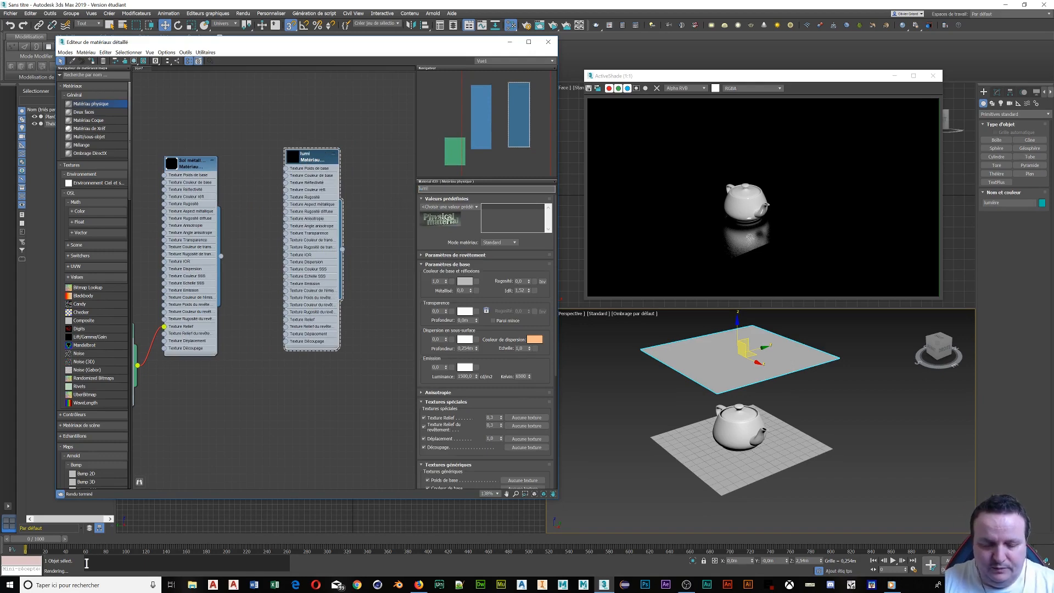
{"action": "type", "text": "re"}
{"action": "key", "text": "Return"}
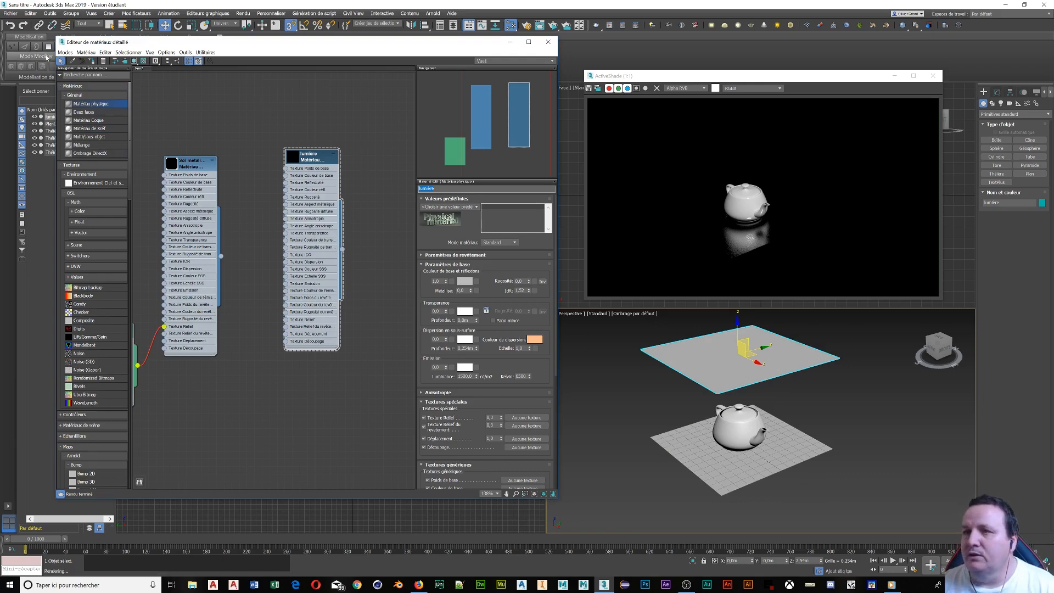
{"action": "left_click", "coordinate": [94, 64]}
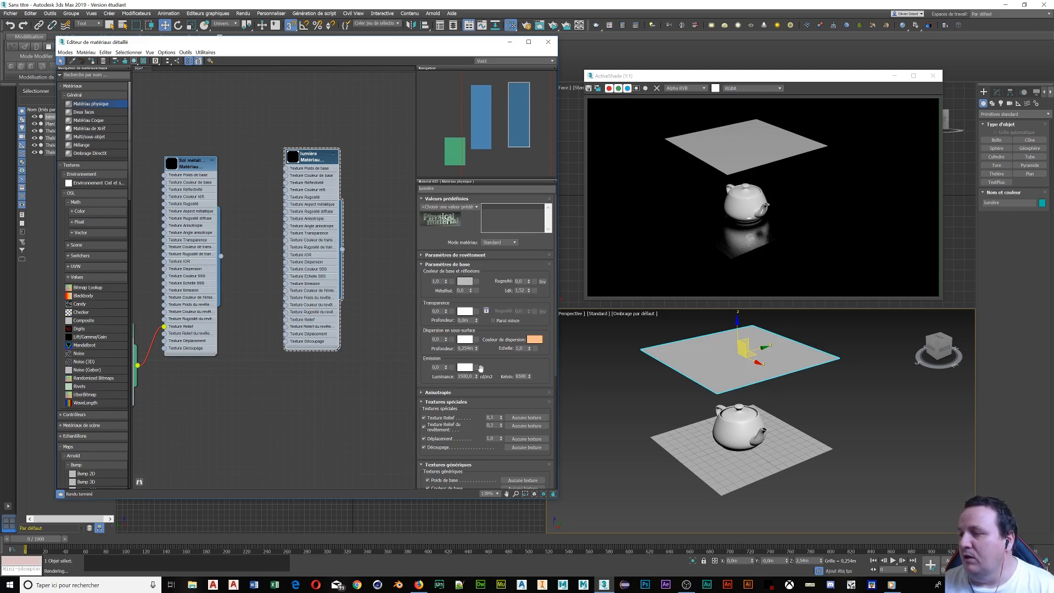
Set the "lumière" material's base colour to pure white and its emission weight to about 0,83
{"action": "left_click", "coordinate": [470, 281]}
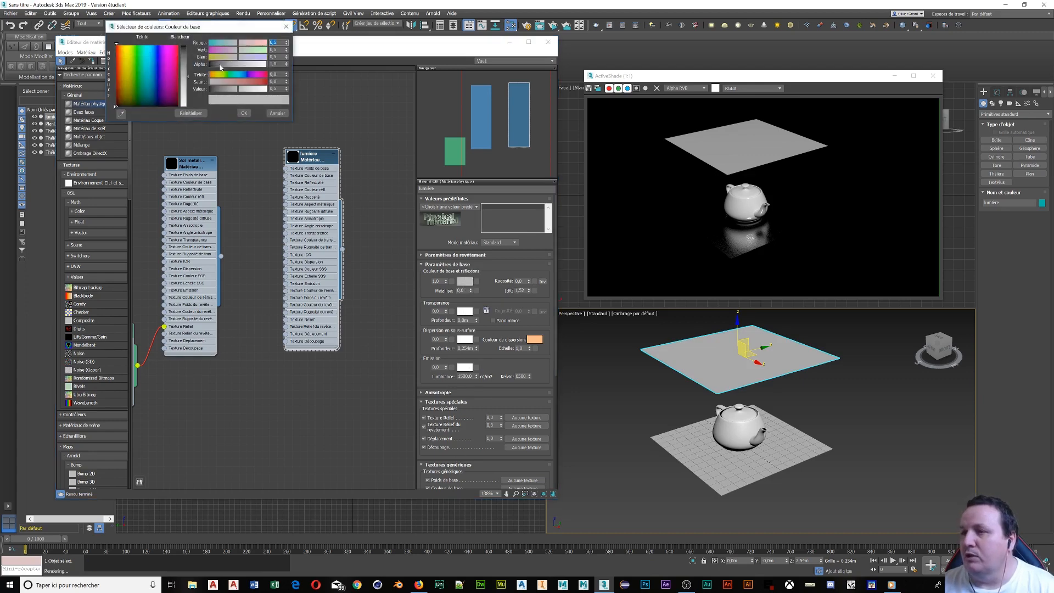
{"action": "left_click_drag", "start_coordinate": [187, 77], "coordinate": [186, 108]}
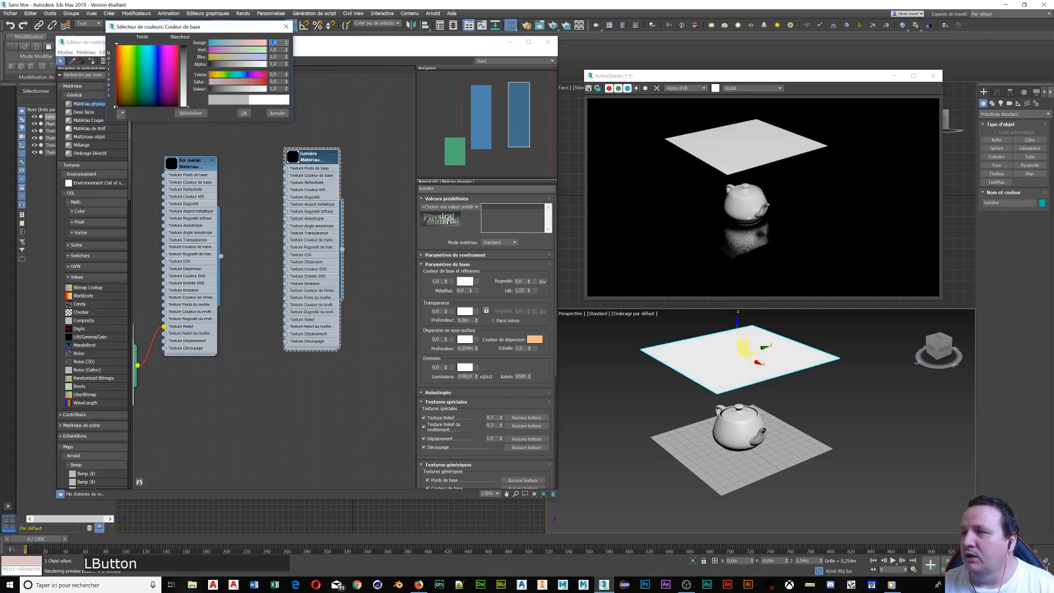
{"action": "left_click", "coordinate": [245, 113]}
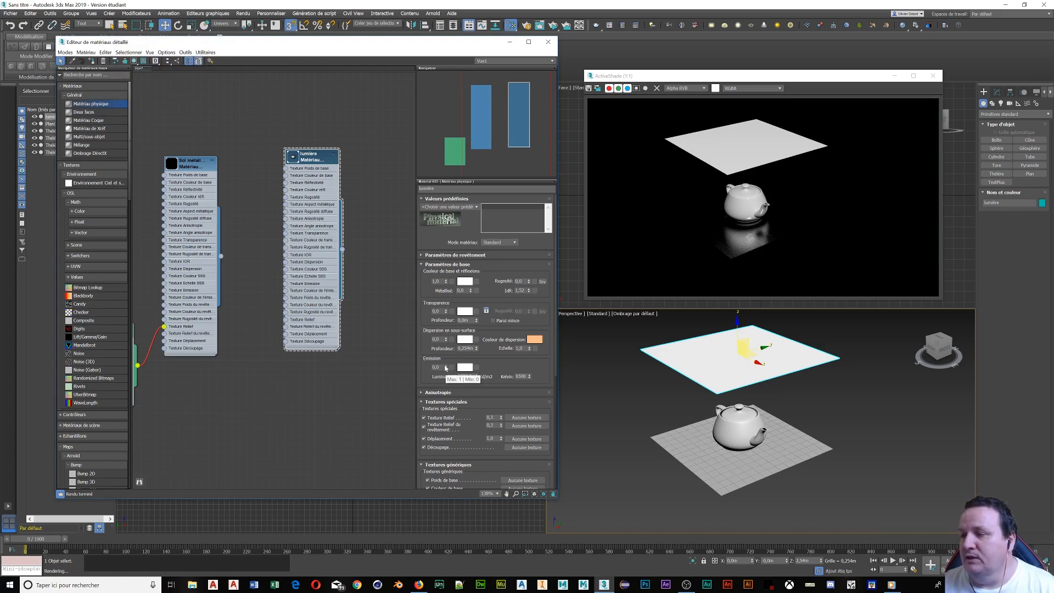
{"action": "left_click_drag", "start_coordinate": [446, 368], "coordinate": [441, 339]}
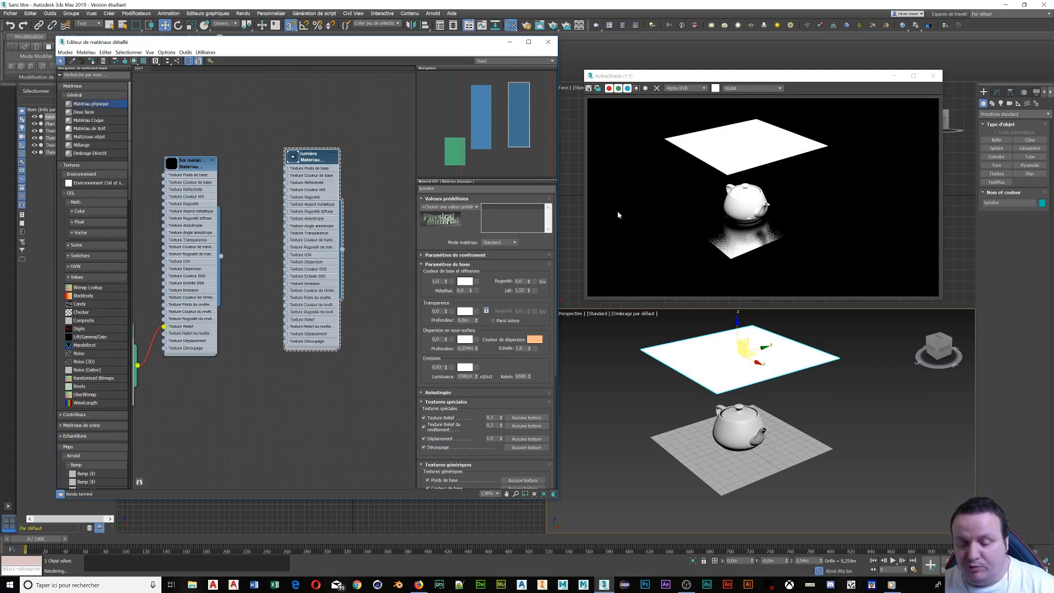
Scale the light plane uniformly to about 49 % and inspect the teapot up close in the ActiveShade render
{"action": "key", "text": "r"}
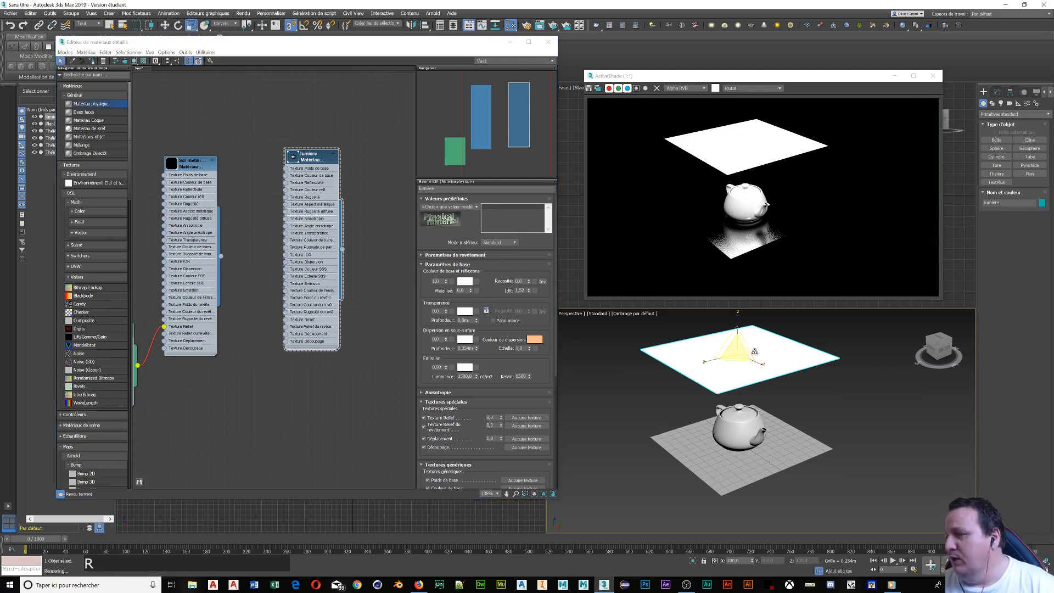
{"action": "left_click", "coordinate": [733, 359]}
{"action": "left_click_drag", "start_coordinate": [733, 360], "coordinate": [734, 394]}
{"action": "left_click_drag", "start_coordinate": [733, 350], "coordinate": [733, 350]}
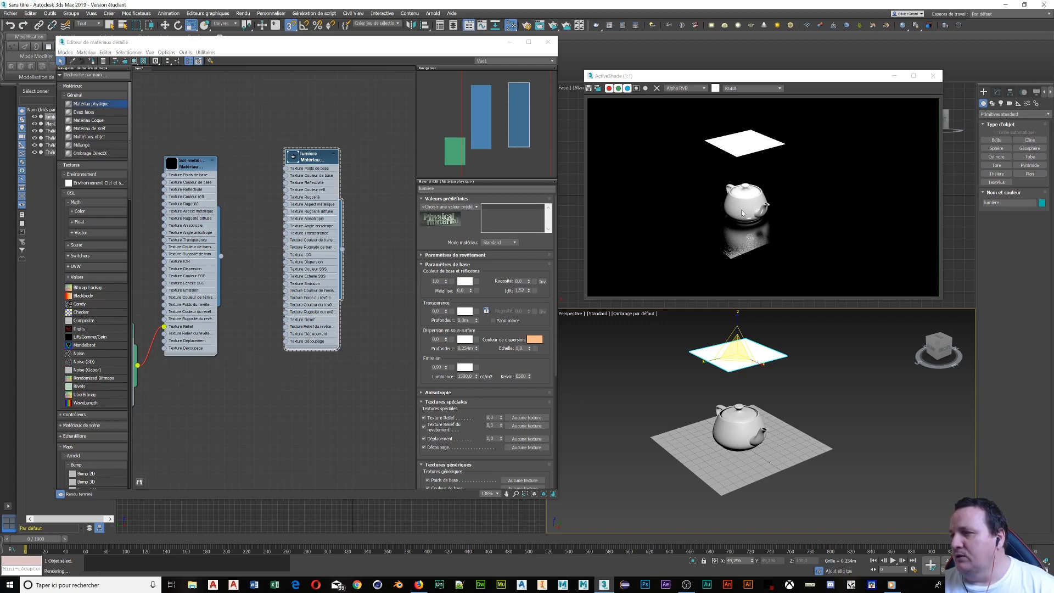
{"action": "scroll", "coordinate": [742, 213], "scroll_direction": "up", "scroll_amount": 1}
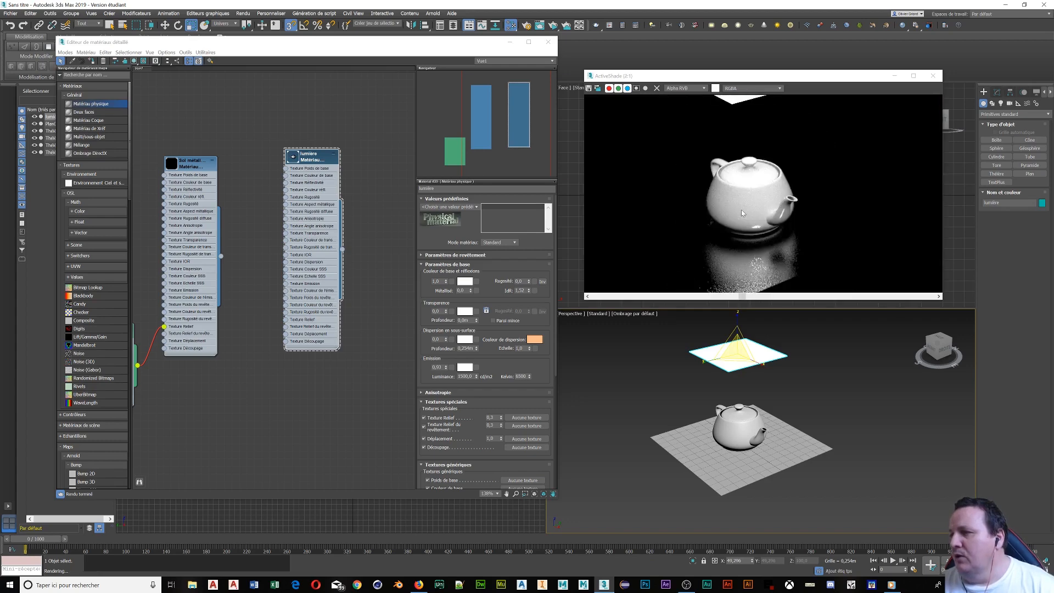
{"action": "scroll", "coordinate": [742, 213], "scroll_direction": "down", "scroll_amount": 1}
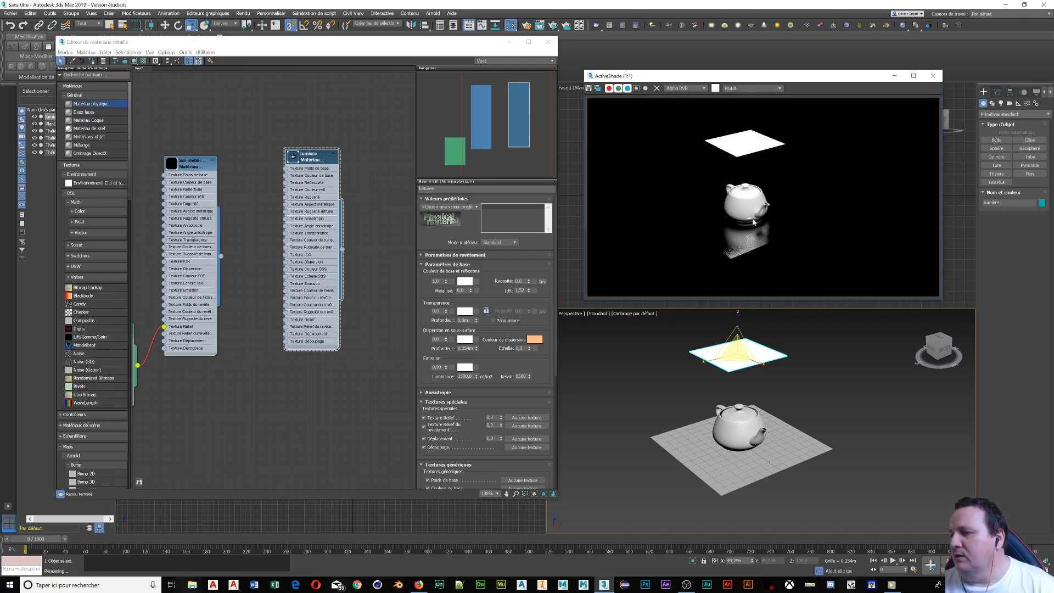
Move the light plane down to floor level, well away to the side of the teapot
{"action": "middle_click_drag", "start_coordinate": [722, 437], "coordinate": [731, 329]}
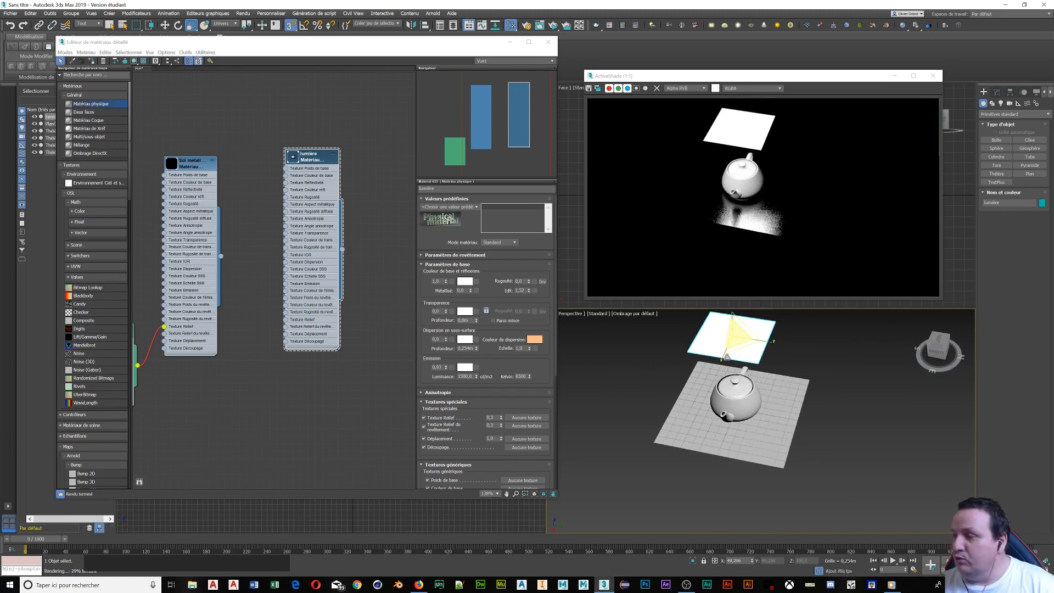
{"action": "key", "text": "w"}
{"action": "left_click_drag", "start_coordinate": [721, 357], "coordinate": [583, 387]}
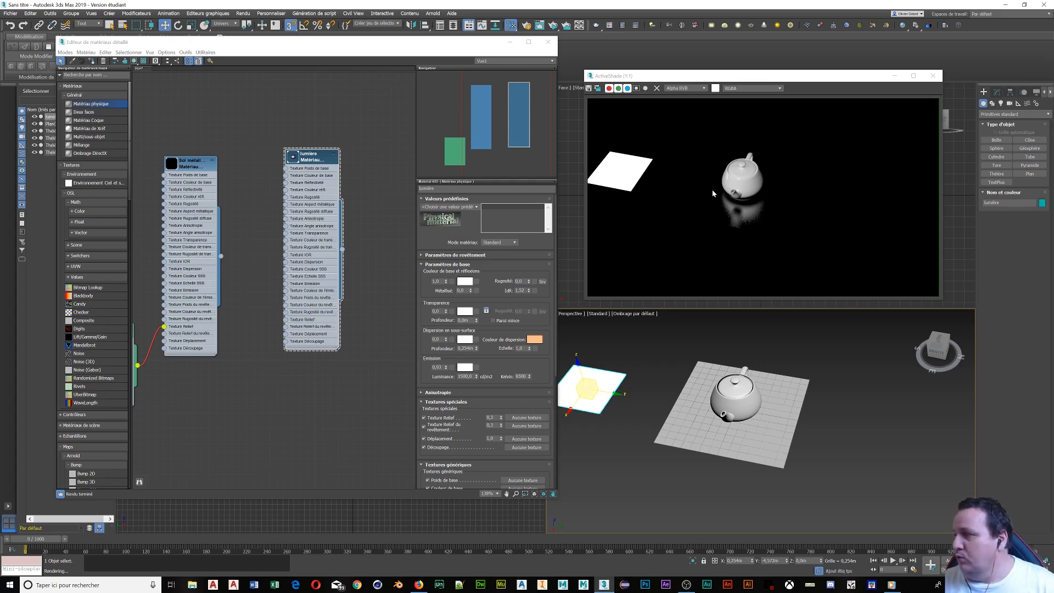
Create a photometric free light on the ground beside the floor plane, on the side opposite the light plane
{"action": "left_click", "coordinate": [1002, 104]}
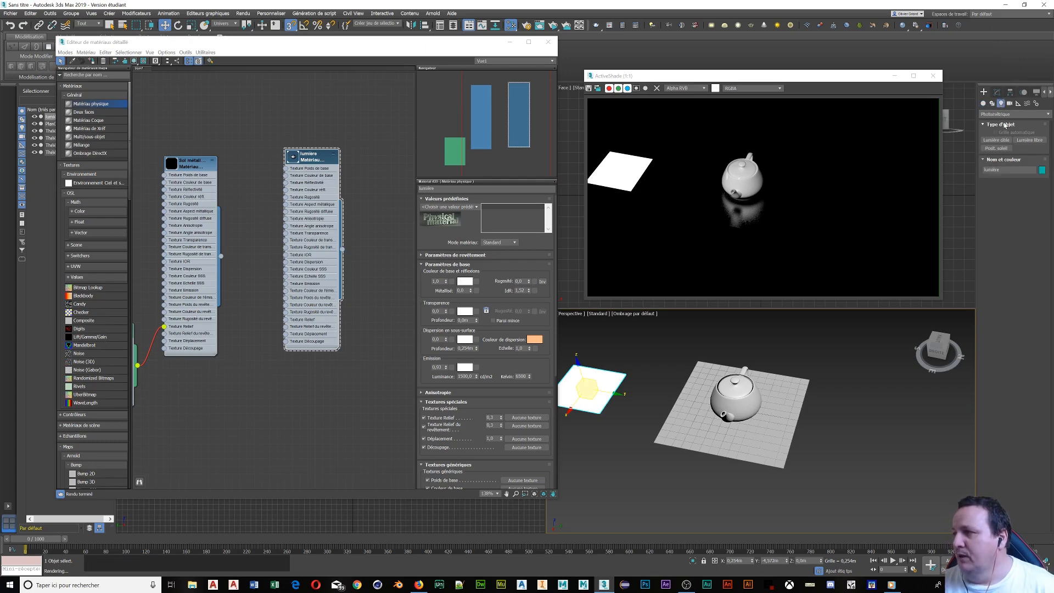
{"action": "left_click", "coordinate": [1029, 140]}
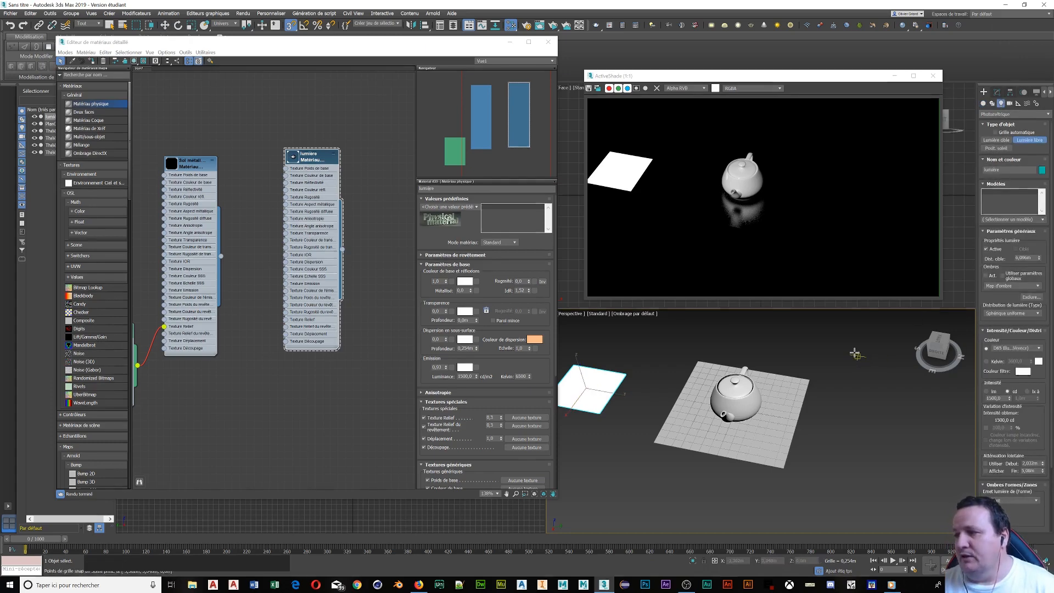
{"action": "left_click", "coordinate": [857, 354]}
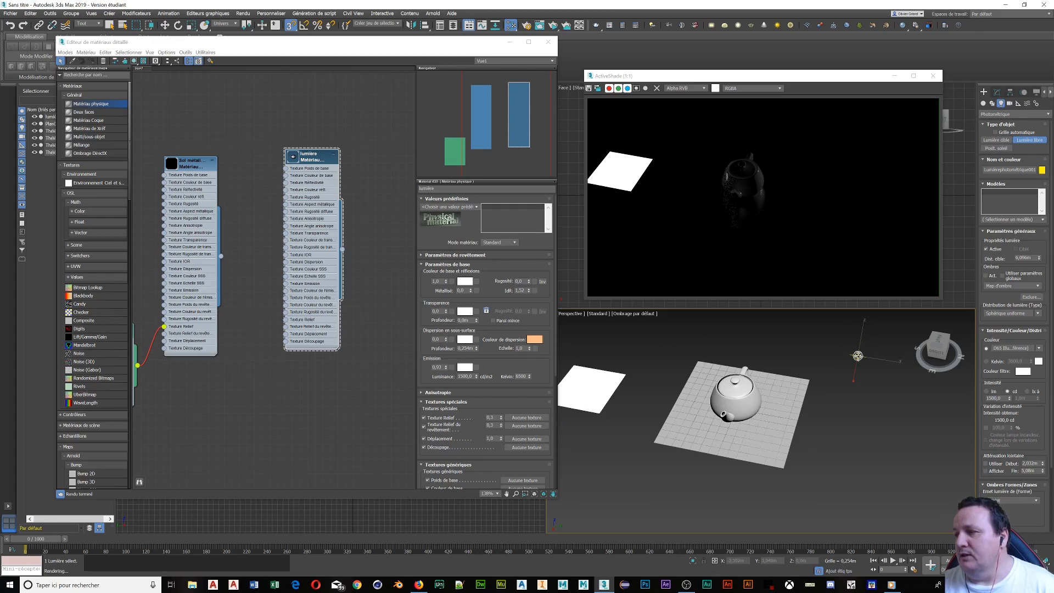
Select the photometric light and deactivate it in its general parameters
{"action": "left_click", "coordinate": [108, 25]}
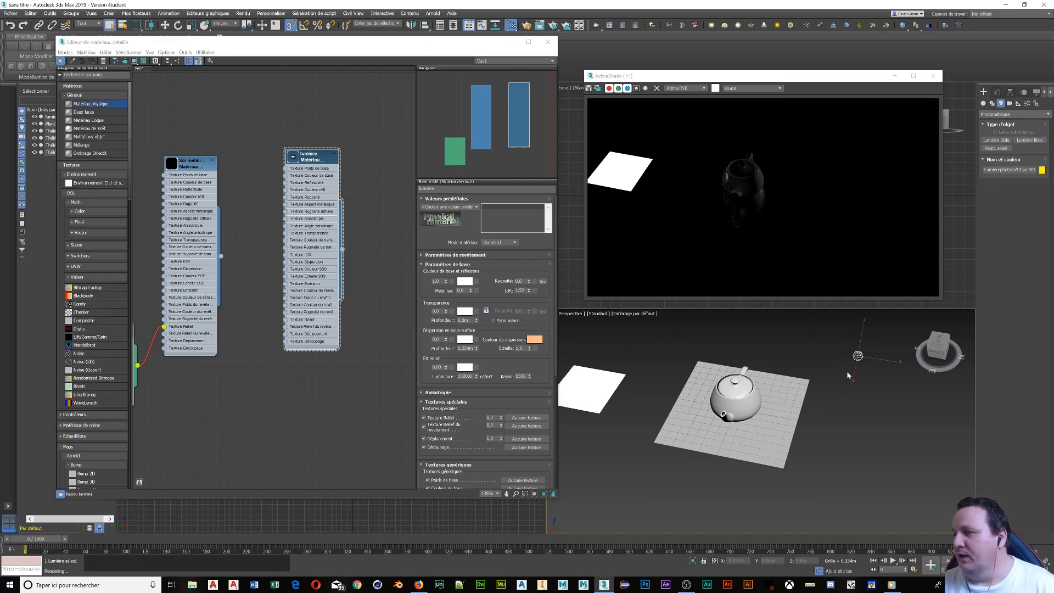
{"action": "left_click", "coordinate": [858, 356]}
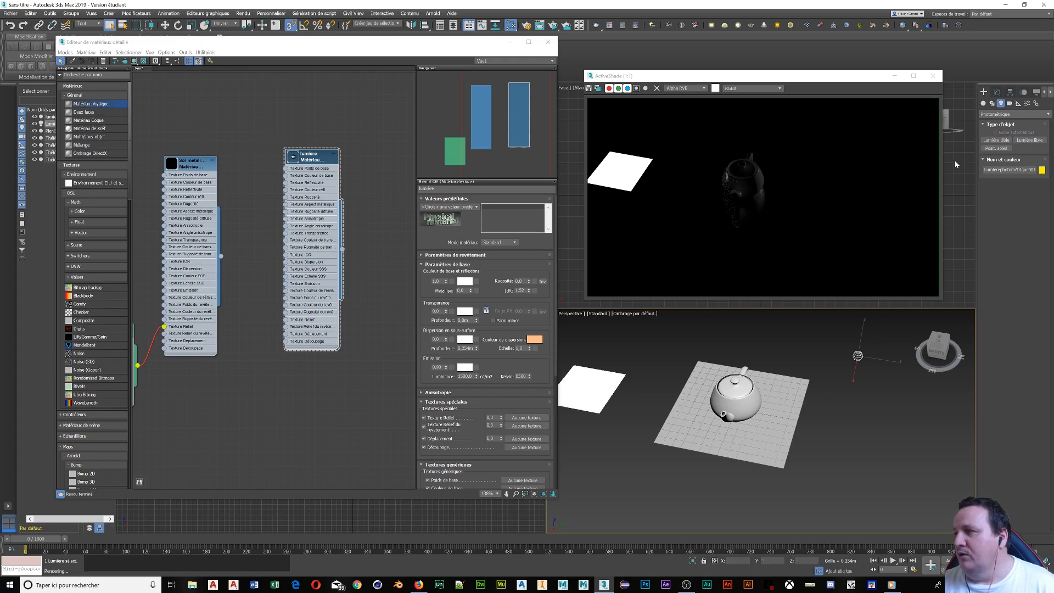
{"action": "left_click", "coordinate": [999, 93]}
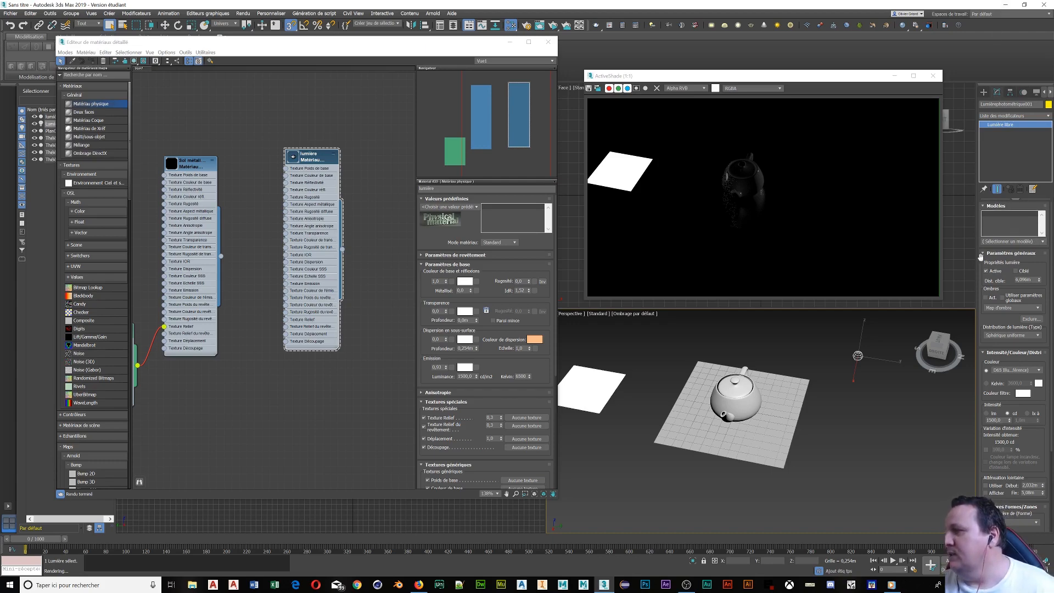
{"action": "left_click", "coordinate": [986, 272]}
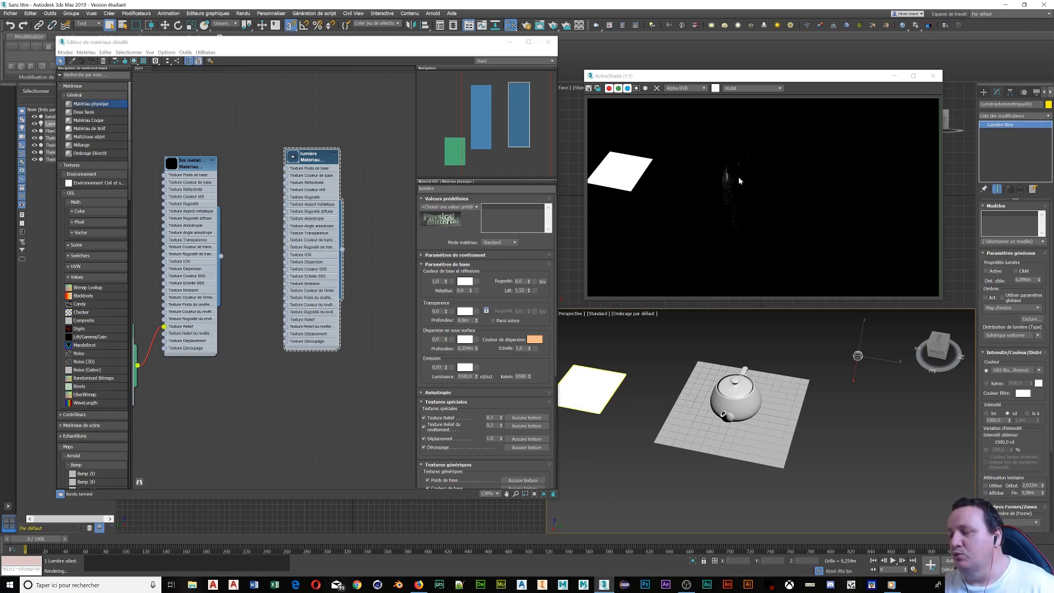
Move the light plane back and centre it over the teapot, using the top view with the material editor minimized
{"action": "left_click", "coordinate": [605, 392]}
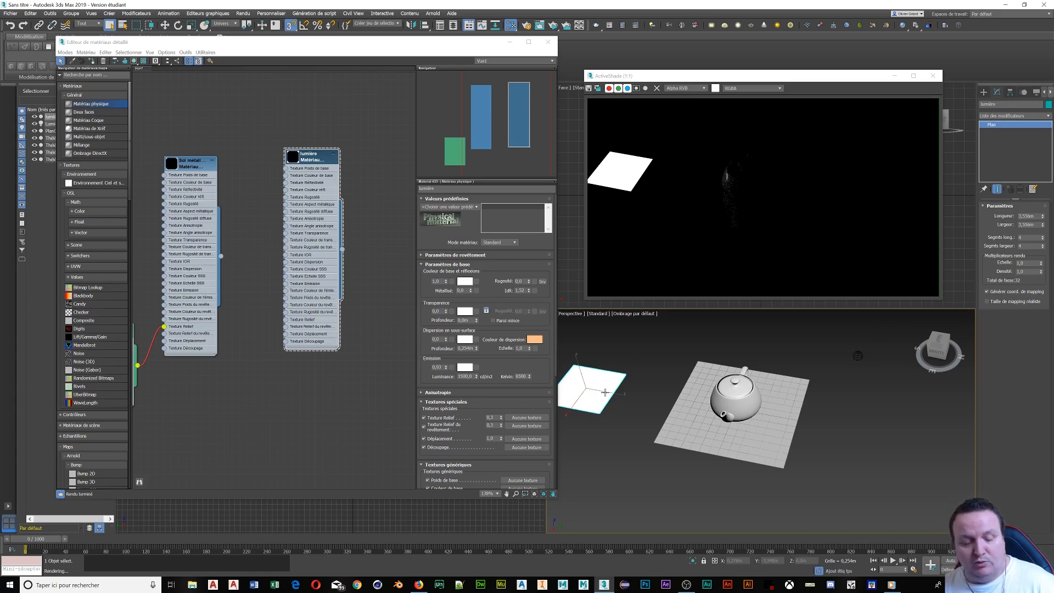
{"action": "key", "text": "w"}
{"action": "left_click_drag", "start_coordinate": [604, 392], "coordinate": [735, 344]}
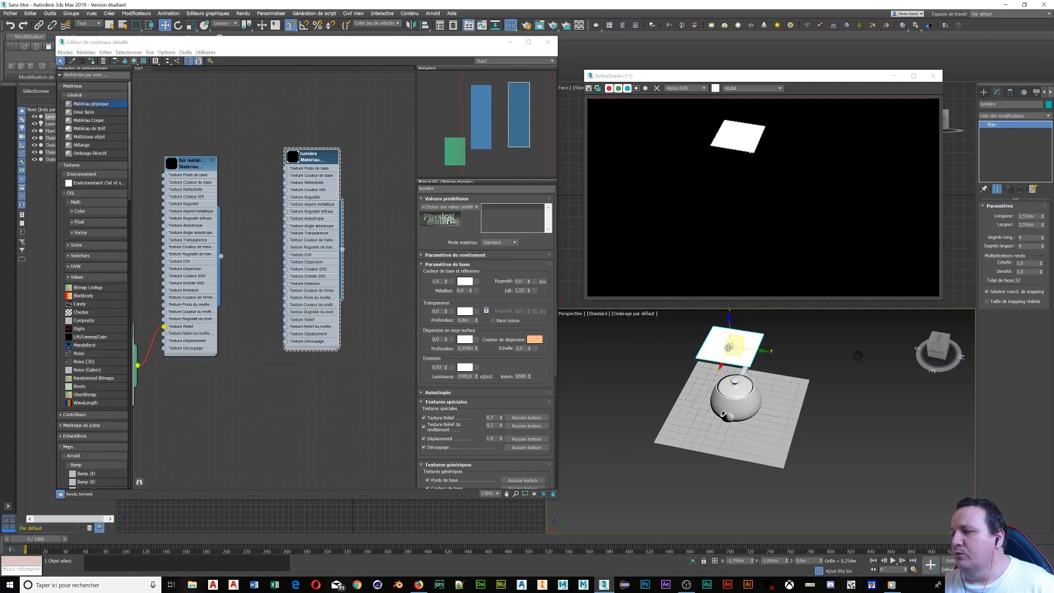
{"action": "left_click", "coordinate": [516, 37]}
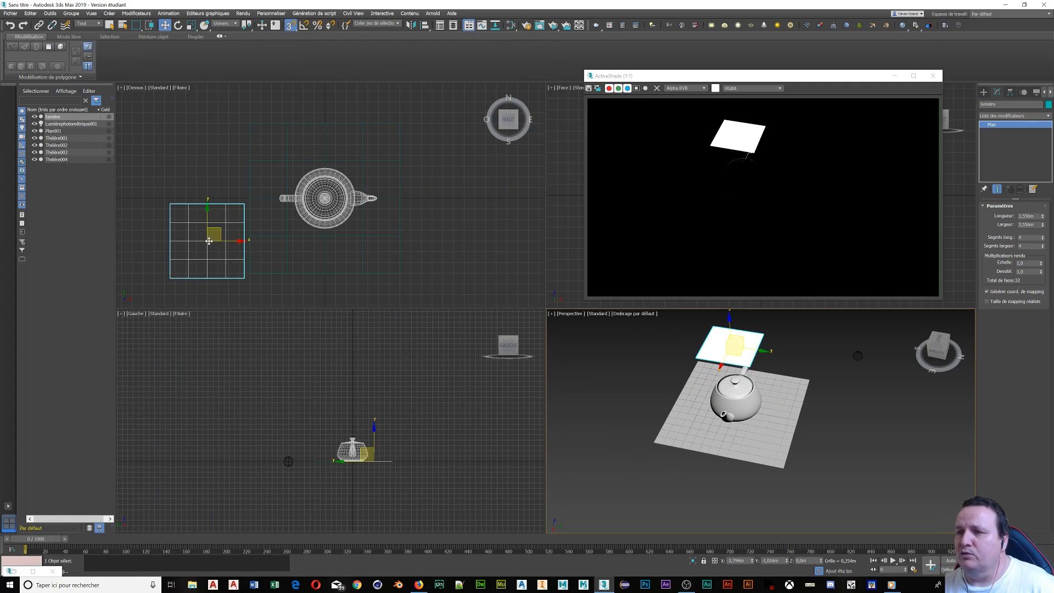
{"action": "left_click_drag", "start_coordinate": [209, 241], "coordinate": [324, 199]}
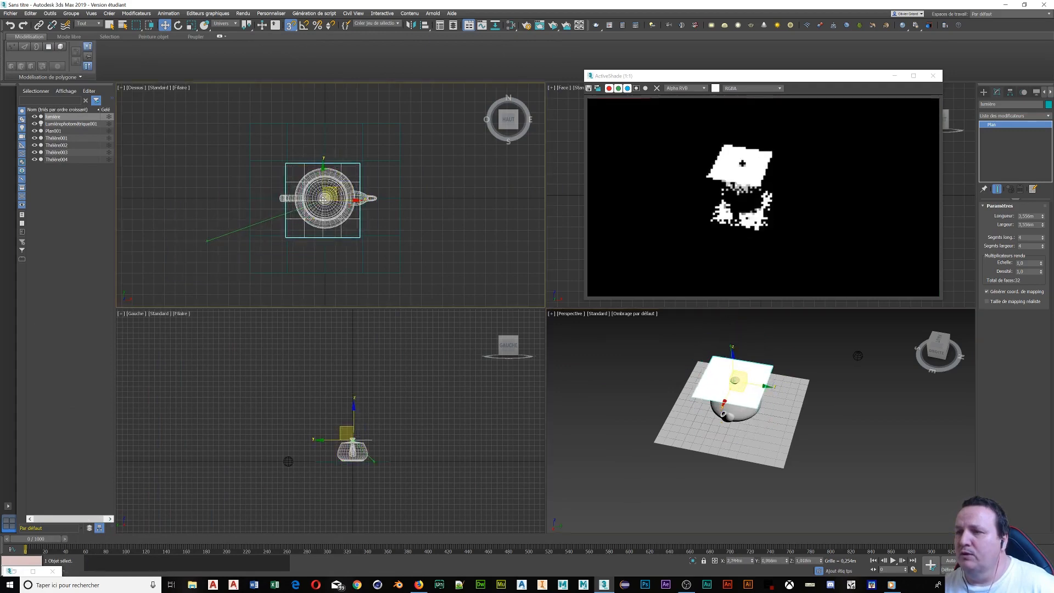
Raise the light plane vertically in the left view to a height of about 3,81 m above the teapot
{"action": "right_click", "coordinate": [356, 417]}
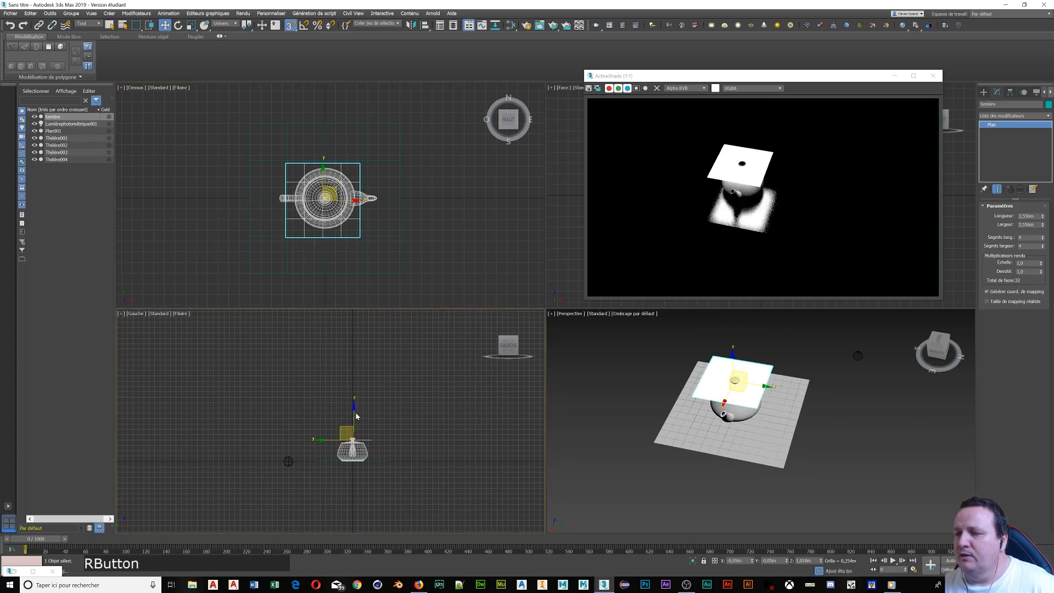
{"action": "left_click_drag", "start_coordinate": [354, 439], "coordinate": [354, 379]}
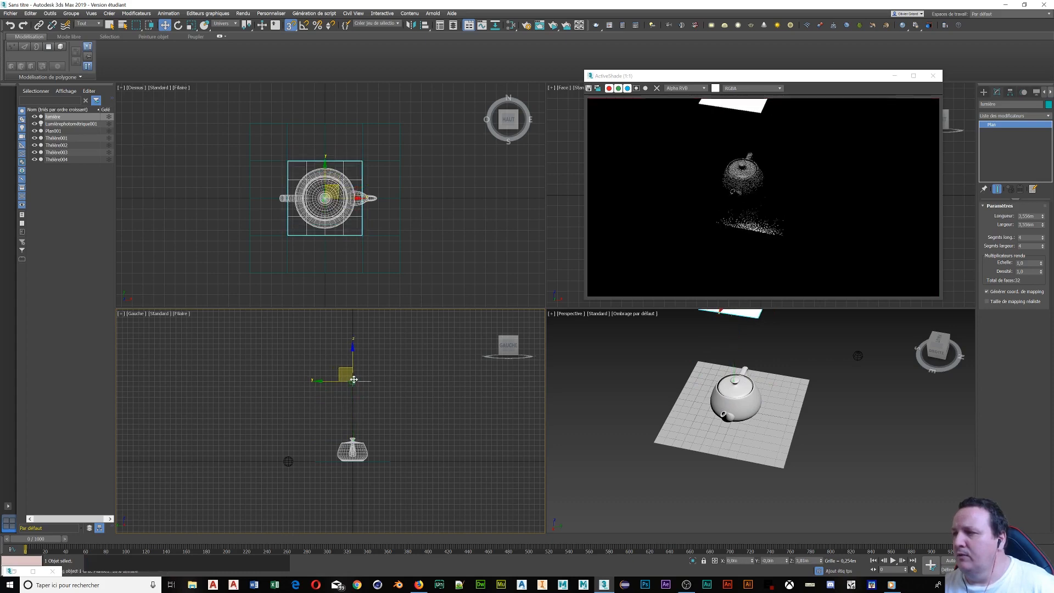
{"action": "scroll", "coordinate": [816, 427], "scroll_direction": "up", "scroll_amount": 5}
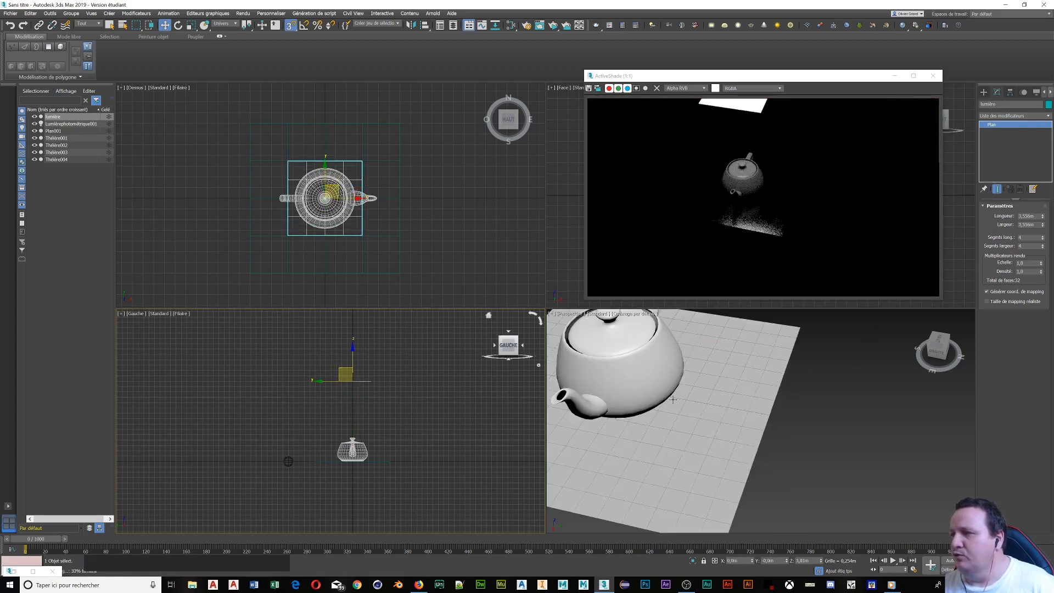
{"action": "middle_click_drag", "start_coordinate": [639, 389], "coordinate": [783, 456], "text": "shift"}
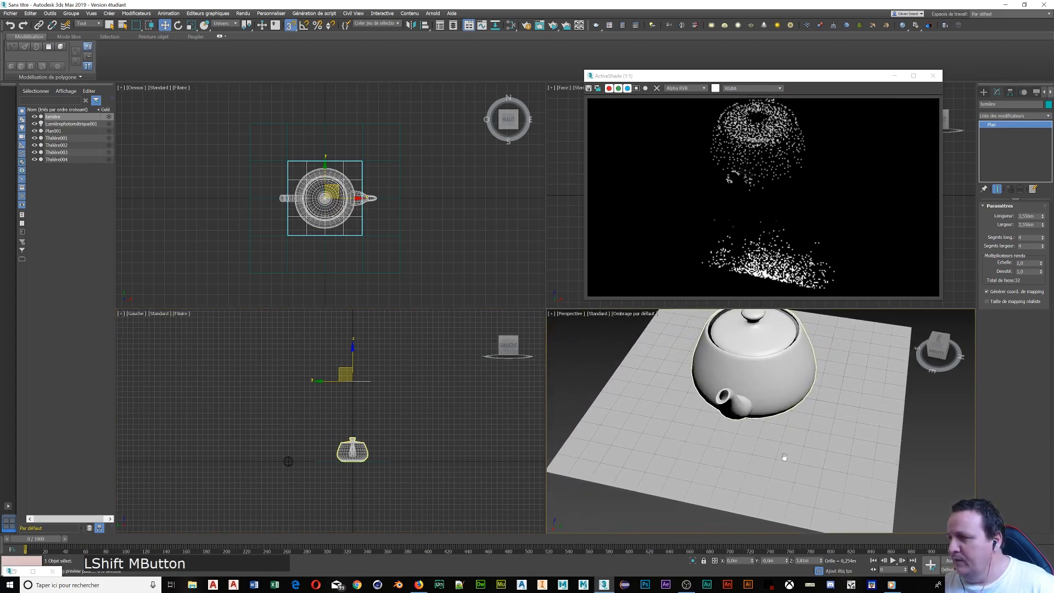
Examine the teapot and floor lighting in the ActiveShade render from several perspective angles and distances
{"action": "mouse_move", "coordinate": [799, 387]}
{"action": "middle_mouse_down"}
{"action": "mouse_move", "coordinate": [795, 441]}
{"action": "mouse_move", "coordinate": [780, 431]}
{"action": "mouse_move", "coordinate": [795, 400]}
{"action": "mouse_move", "coordinate": [786, 378]}
{"action": "middle_mouse_up"}
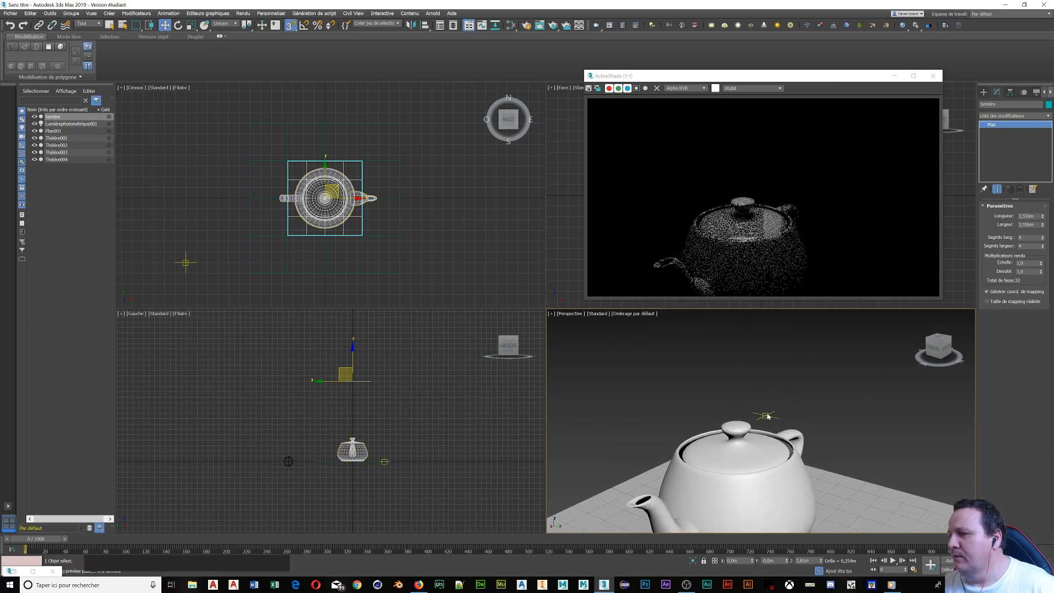
{"action": "middle_click_drag", "start_coordinate": [760, 419], "coordinate": [777, 403]}
{"action": "left_click", "coordinate": [775, 372]}
{"action": "scroll", "coordinate": [764, 393], "scroll_direction": "down", "scroll_amount": 3}
{"action": "scroll", "coordinate": [777, 394], "scroll_direction": "up", "scroll_amount": 3}
{"action": "left_click", "coordinate": [882, 461]}
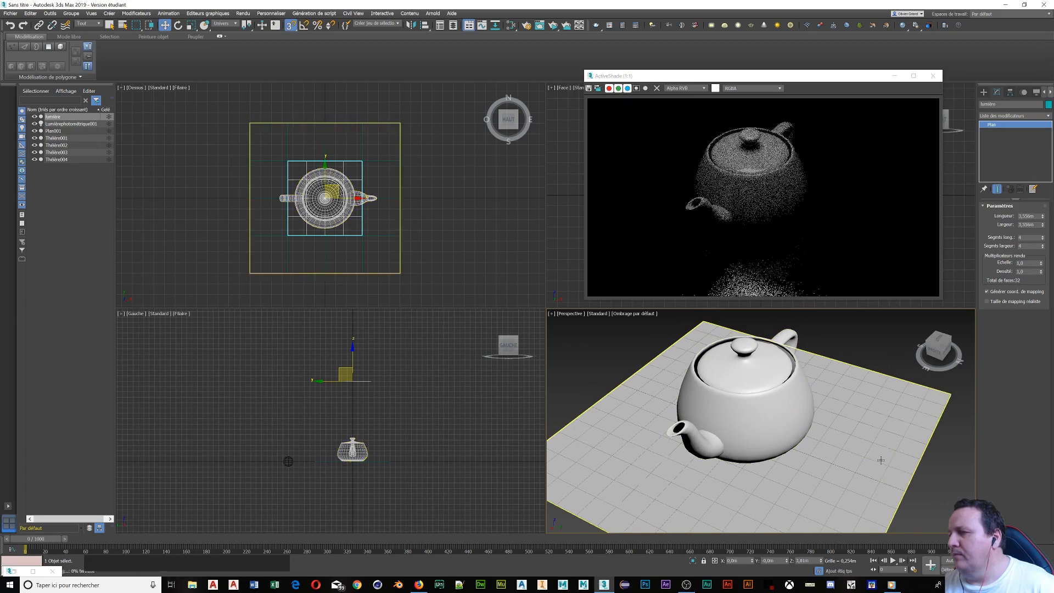
{"action": "left_click_drag", "start_coordinate": [883, 460], "coordinate": [870, 459]}
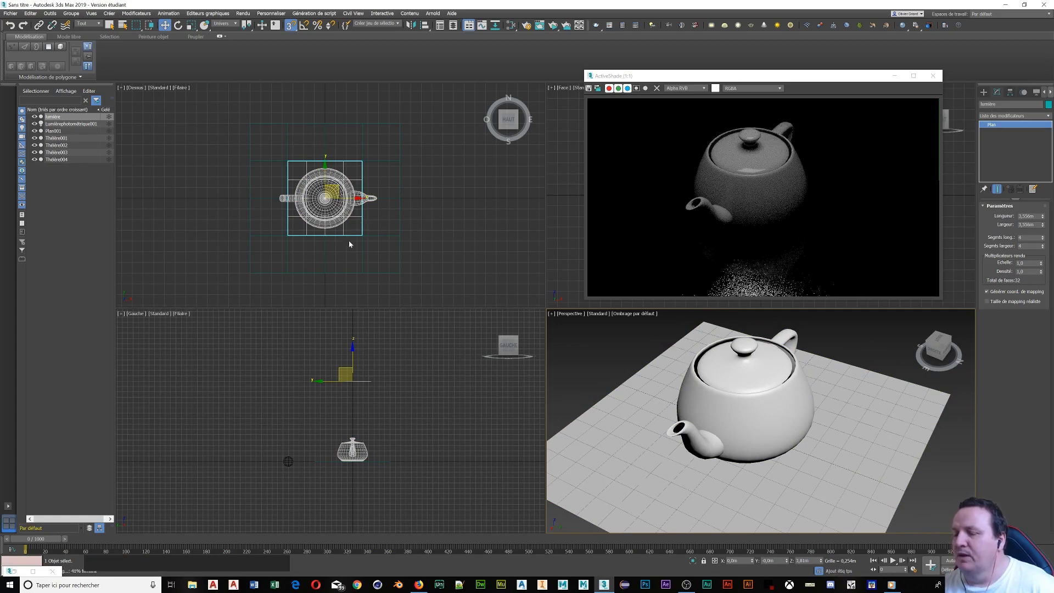
Set the emission weight of the lumière material to 1,0 and increase its emission luminance
{"action": "left_click", "coordinate": [30, 571]}
{"action": "left_click", "coordinate": [331, 155]}
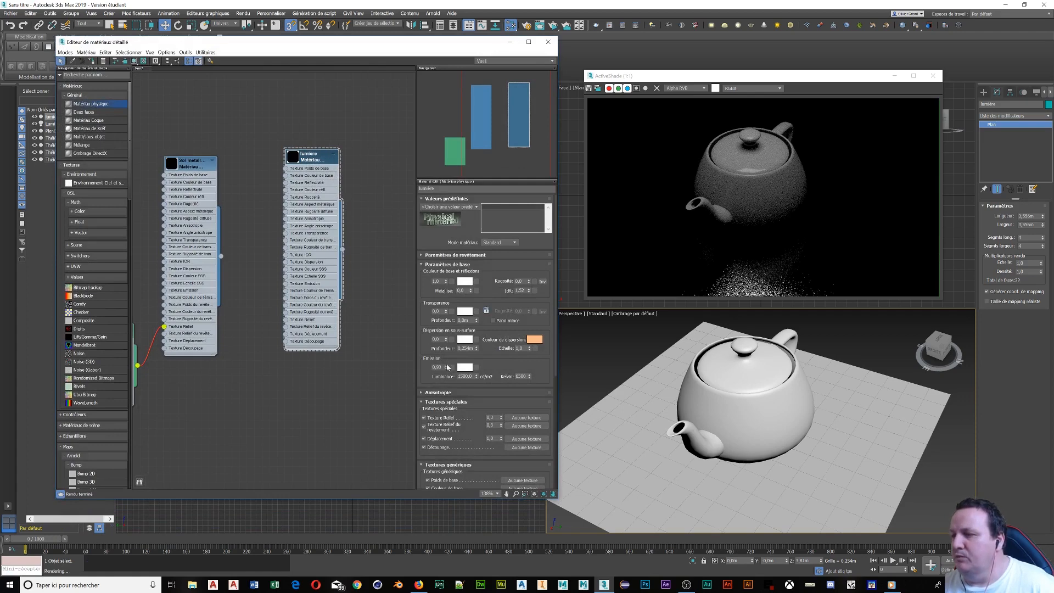
{"action": "left_click_drag", "start_coordinate": [446, 367], "coordinate": [446, 358]}
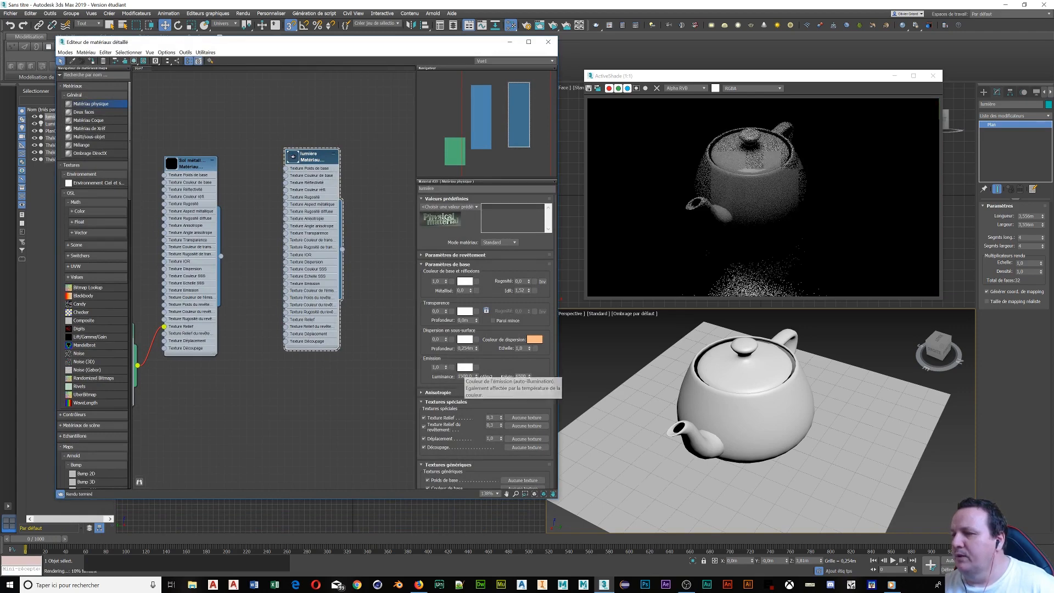
{"action": "left_click", "coordinate": [477, 376]}
{"action": "left_click_drag", "start_coordinate": [476, 375], "coordinate": [468, 303]}
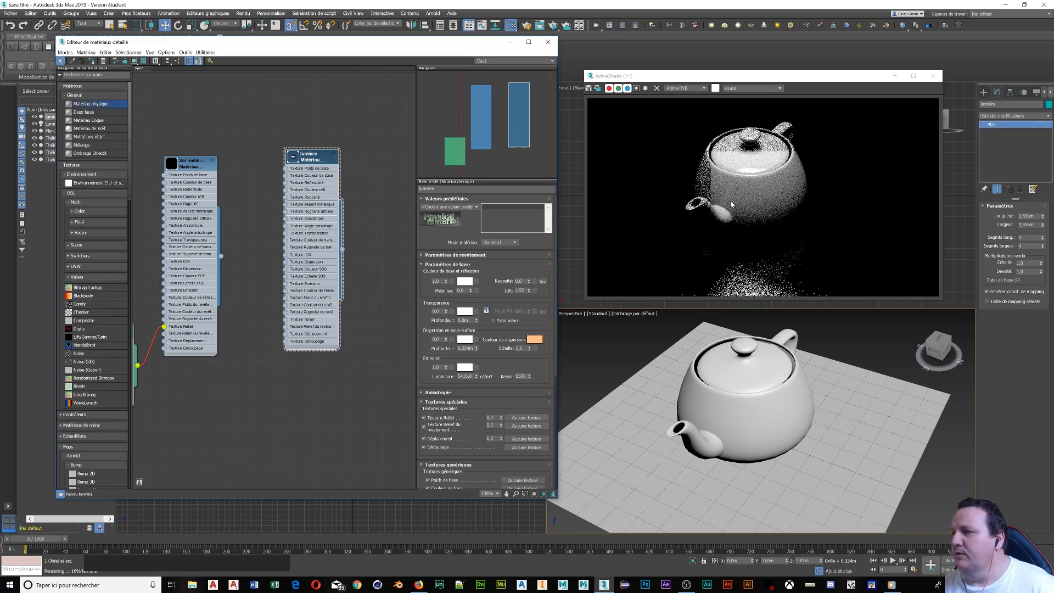
Scale the floor plane up in its X and Y directions so it extends far beyond the teapot
{"action": "scroll", "coordinate": [764, 381], "scroll_direction": "down", "scroll_amount": 3}
{"action": "middle_click", "coordinate": [761, 378]}
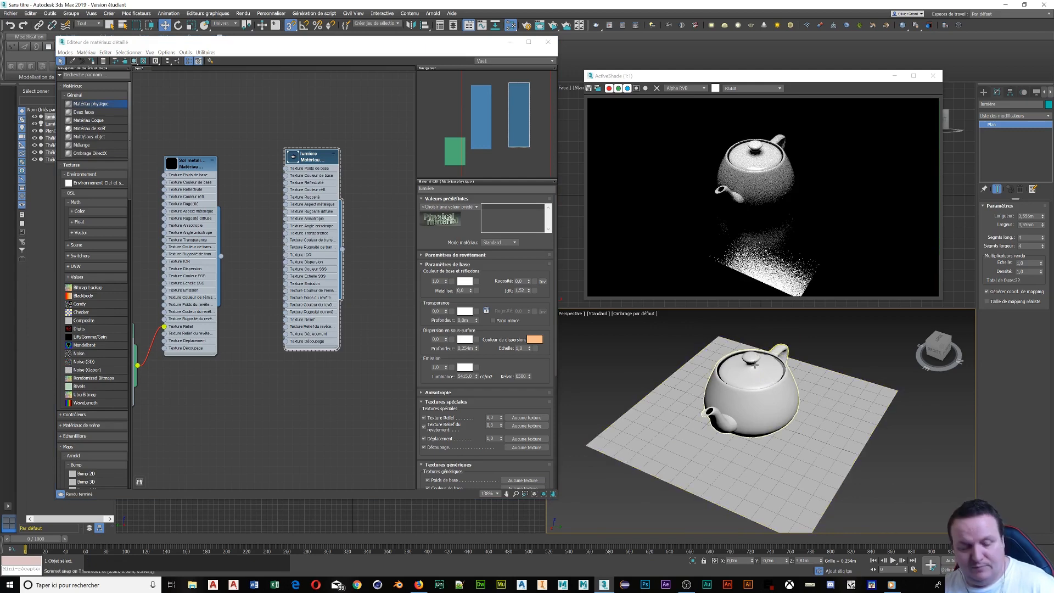
{"action": "mouse_move", "coordinate": [757, 380]}
{"action": "middle_mouse_down", "text": "alt"}
{"action": "mouse_move", "coordinate": [753, 358]}
{"action": "mouse_move", "coordinate": [763, 398]}
{"action": "middle_mouse_up", "text": "alt"}
{"action": "scroll", "coordinate": [761, 382], "scroll_direction": "up", "scroll_amount": 3}
{"action": "scroll", "coordinate": [760, 383], "scroll_direction": "down", "scroll_amount": 3}
{"action": "scroll", "coordinate": [761, 396], "scroll_direction": "down", "scroll_amount": 3}
{"action": "scroll", "coordinate": [764, 398], "scroll_direction": "up", "scroll_amount": 2}
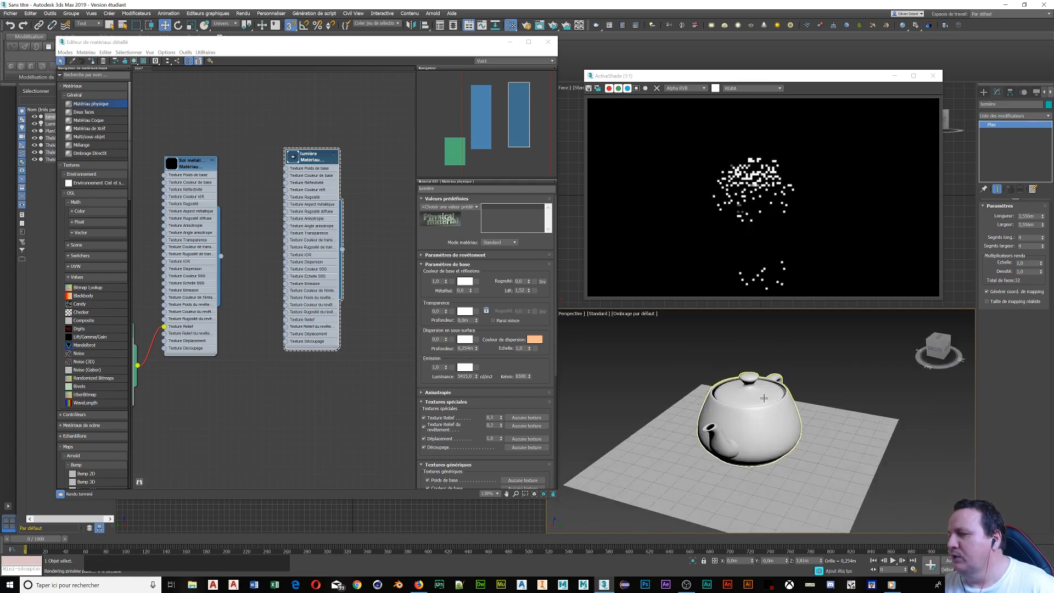
{"action": "scroll", "coordinate": [764, 398], "scroll_direction": "down", "scroll_amount": 2}
{"action": "left_click", "coordinate": [824, 421]}
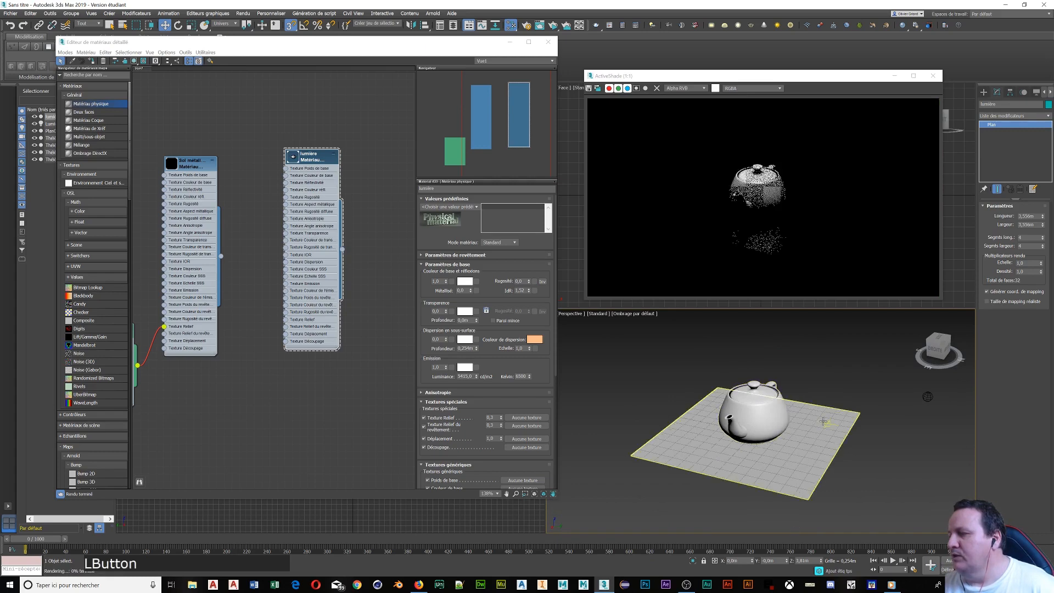
{"action": "left_click", "coordinate": [807, 392]}
{"action": "key", "text": "r"}
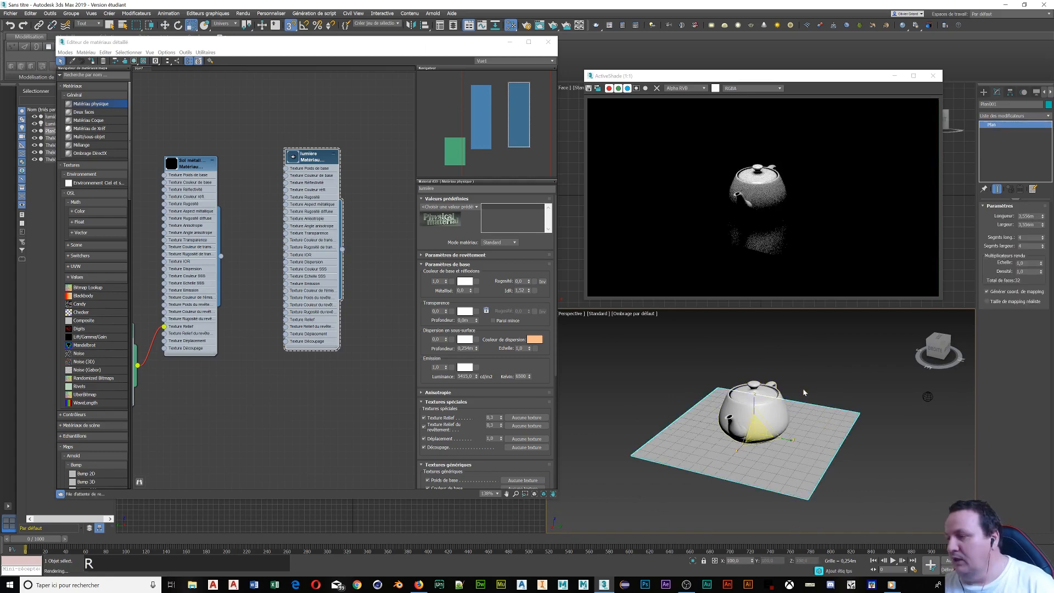
{"action": "left_click_drag", "start_coordinate": [766, 440], "coordinate": [803, 443]}
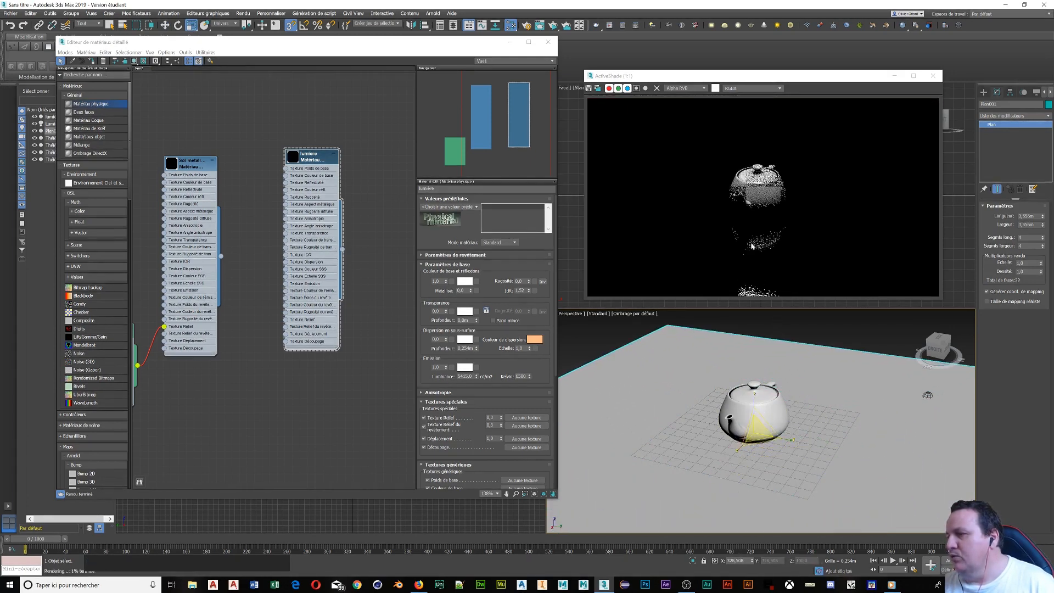
Inspect the teapot's floor reflection close up in the ActiveShade render and display edged faces in the perspective view
{"action": "scroll", "coordinate": [757, 253], "scroll_direction": "up", "scroll_amount": 1}
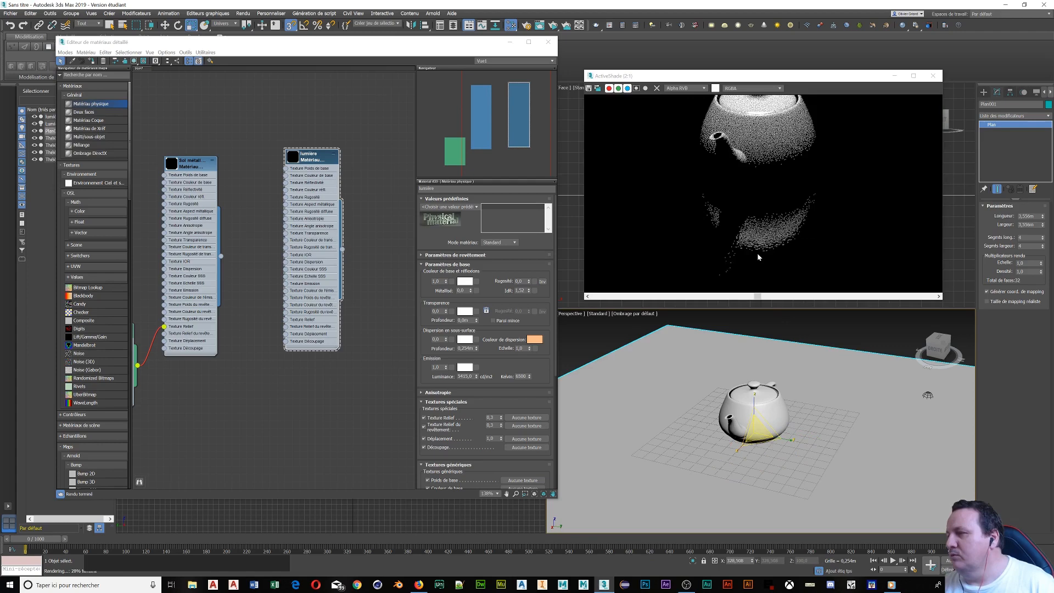
{"action": "scroll", "coordinate": [758, 255], "scroll_direction": "up", "scroll_amount": 2}
{"action": "scroll", "coordinate": [766, 226], "scroll_direction": "down", "scroll_amount": 4}
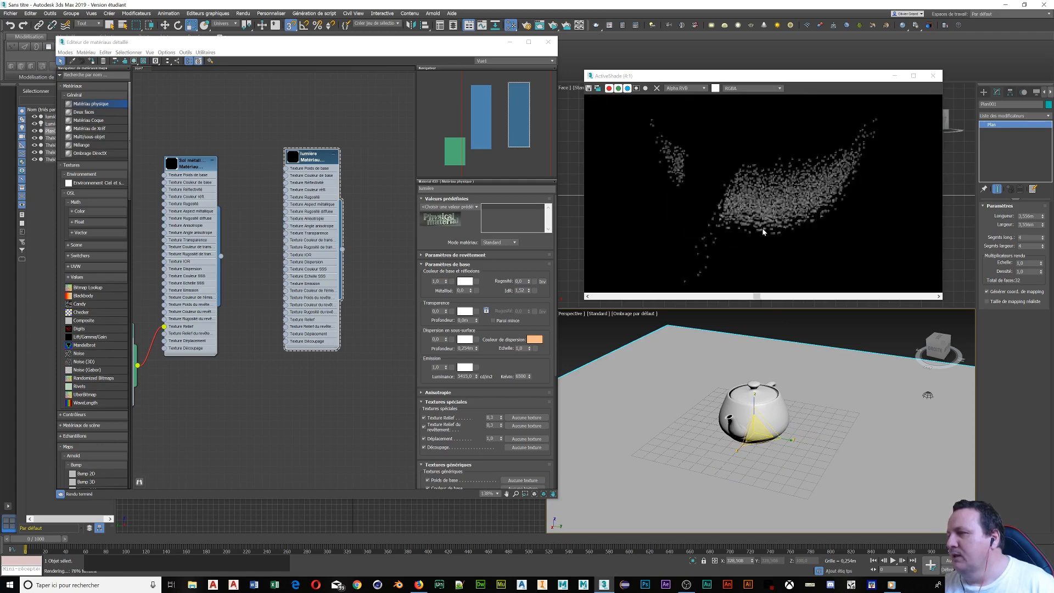
{"action": "scroll", "coordinate": [762, 238], "scroll_direction": "up", "scroll_amount": 1}
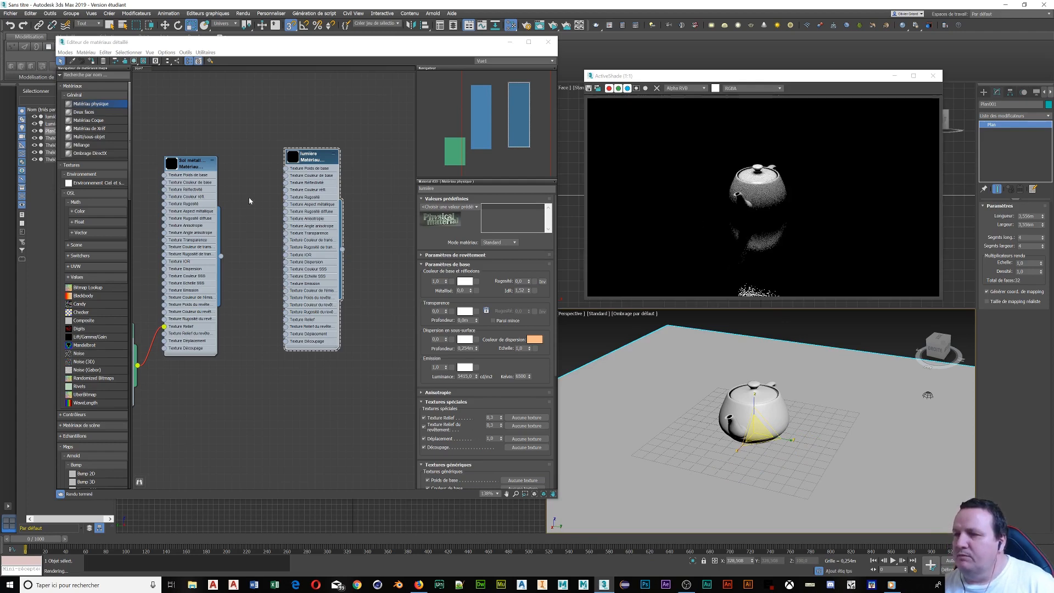
{"action": "key", "text": "F4"}
Set the X, Y and Z scale of the Noise map feeding the floor material's relief to 6,0
{"action": "middle_click_drag", "start_coordinate": [187, 320], "coordinate": [350, 303]}
{"action": "left_click", "coordinate": [266, 317]}
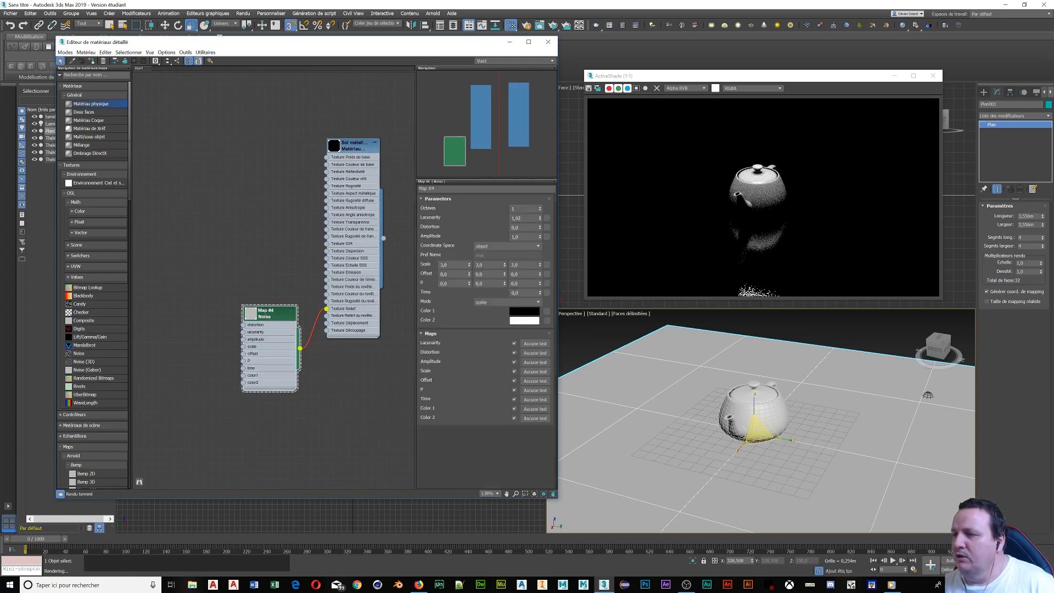
{"action": "double_click", "coordinate": [448, 265]}
{"action": "key", "text": "Tab"}
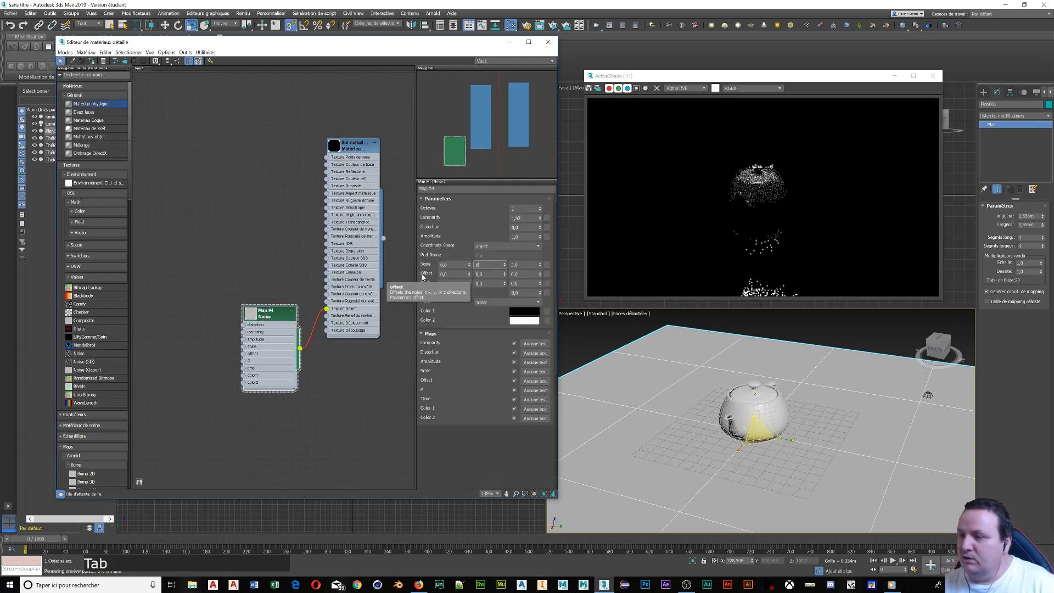
{"action": "type", "text": "6"}
{"action": "key", "text": "Tab"}
{"action": "type", "text": "6"}
{"action": "key", "text": "Return"}
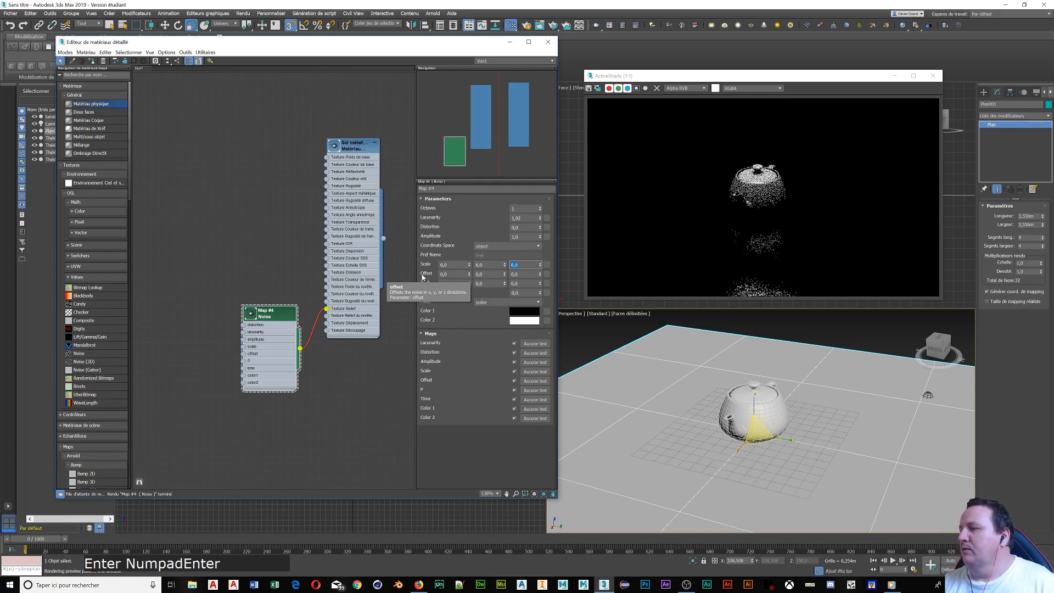
Examine the teapot and its reflection on the bumpy floor in the render from different zooms and viewing angles
{"action": "scroll", "coordinate": [770, 231], "scroll_direction": "up", "scroll_amount": 1}
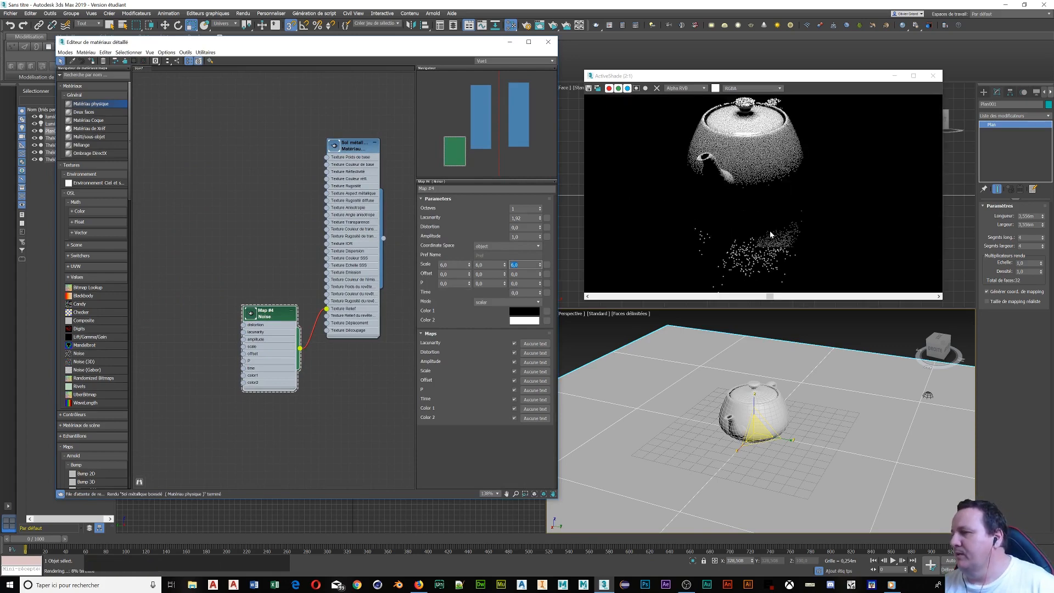
{"action": "middle_click", "coordinate": [802, 216]}
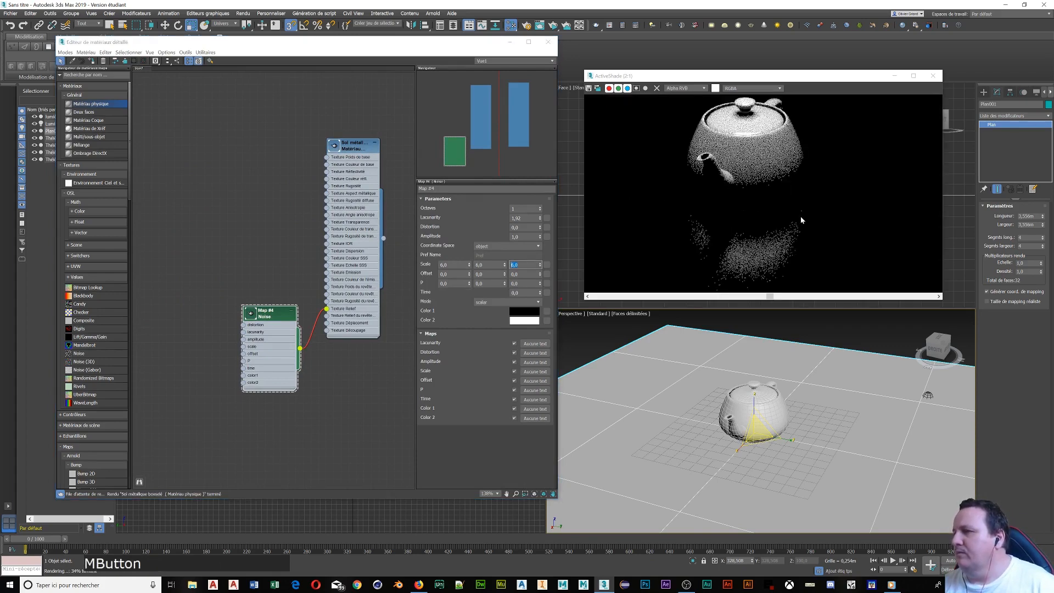
{"action": "middle_click_drag", "start_coordinate": [801, 216], "coordinate": [872, 218], "text": "shift"}
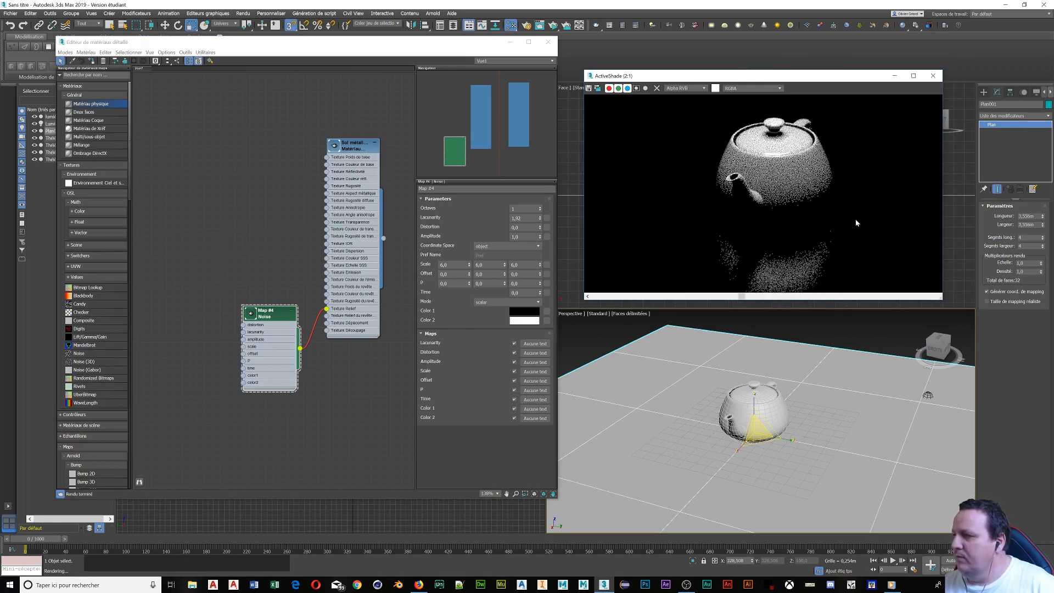
{"action": "scroll", "coordinate": [853, 220], "scroll_direction": "down", "scroll_amount": 1}
{"action": "scroll", "coordinate": [851, 219], "scroll_direction": "up", "scroll_amount": 1}
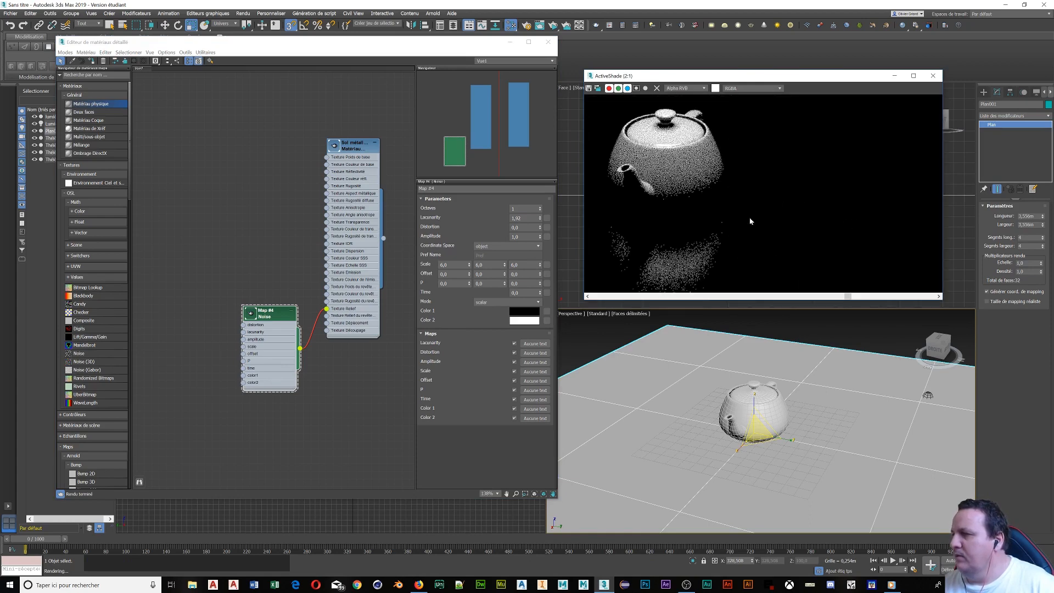
{"action": "middle_click_drag", "start_coordinate": [750, 221], "coordinate": [824, 228], "text": "shift"}
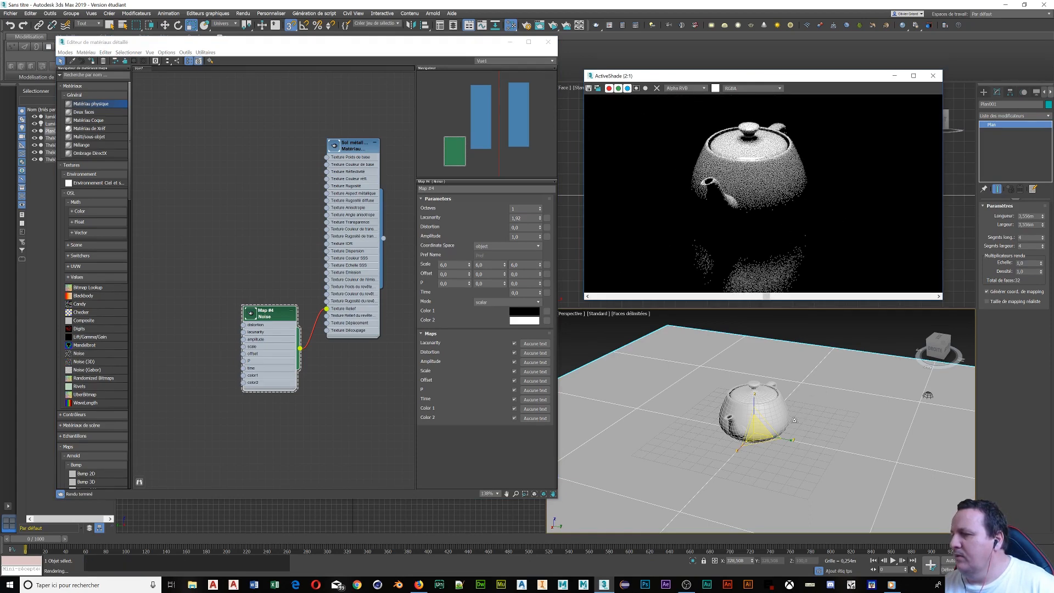
{"action": "middle_click_drag", "start_coordinate": [794, 420], "coordinate": [829, 412]}
{"action": "scroll", "coordinate": [767, 226], "scroll_direction": "down", "scroll_amount": 2}
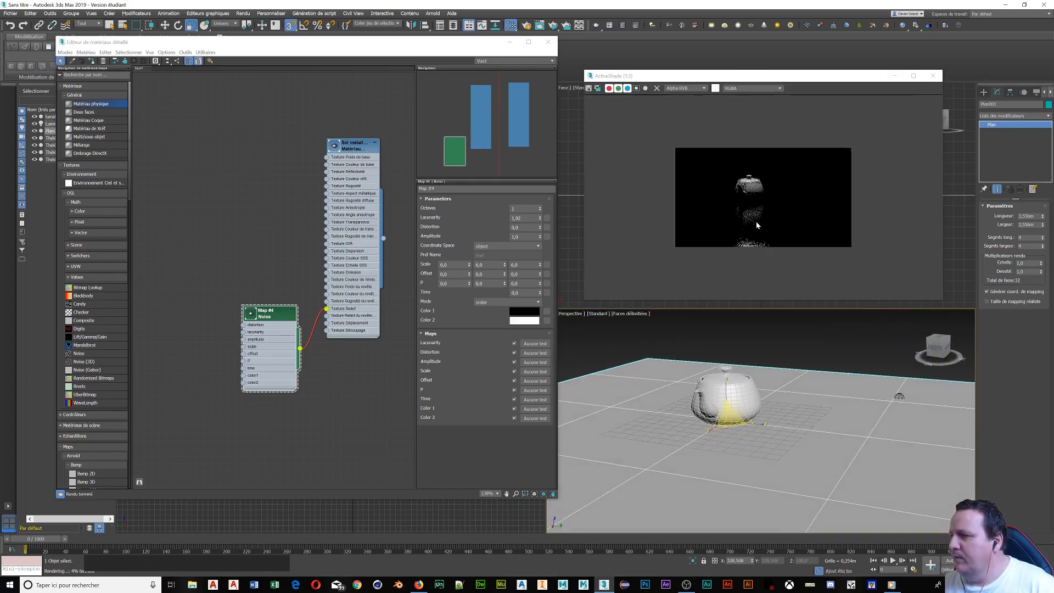
{"action": "scroll", "coordinate": [756, 221], "scroll_direction": "up", "scroll_amount": 1}
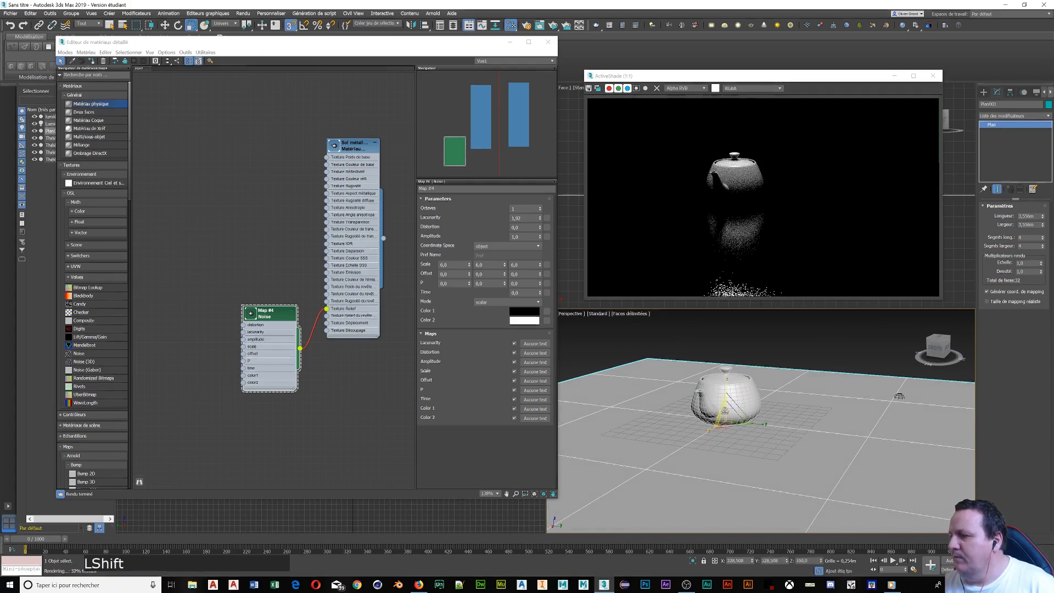
{"action": "scroll", "coordinate": [724, 411], "scroll_direction": "up", "scroll_amount": 5}
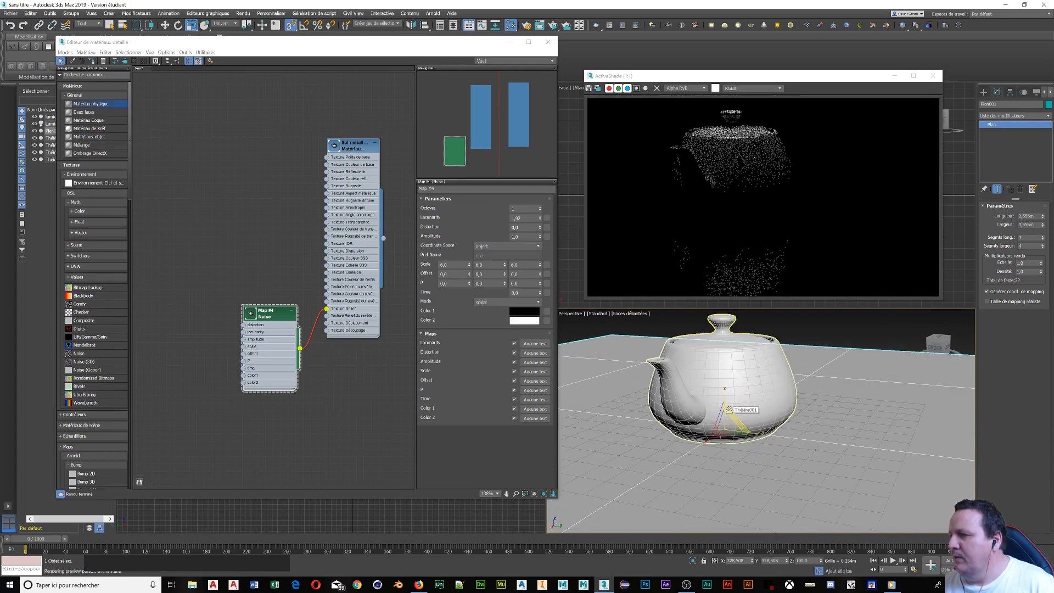
{"action": "middle_click_drag", "start_coordinate": [728, 409], "coordinate": [774, 391], "text": "shift"}
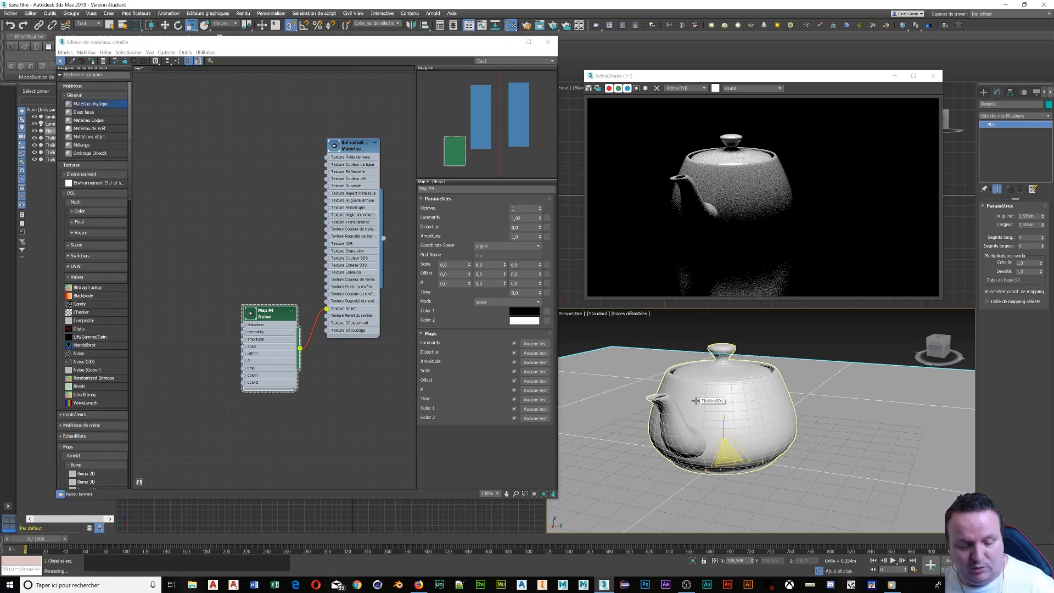
Delete the teapot from the scene while keeping the enlarged floor plane
{"action": "key", "text": "Delete"}
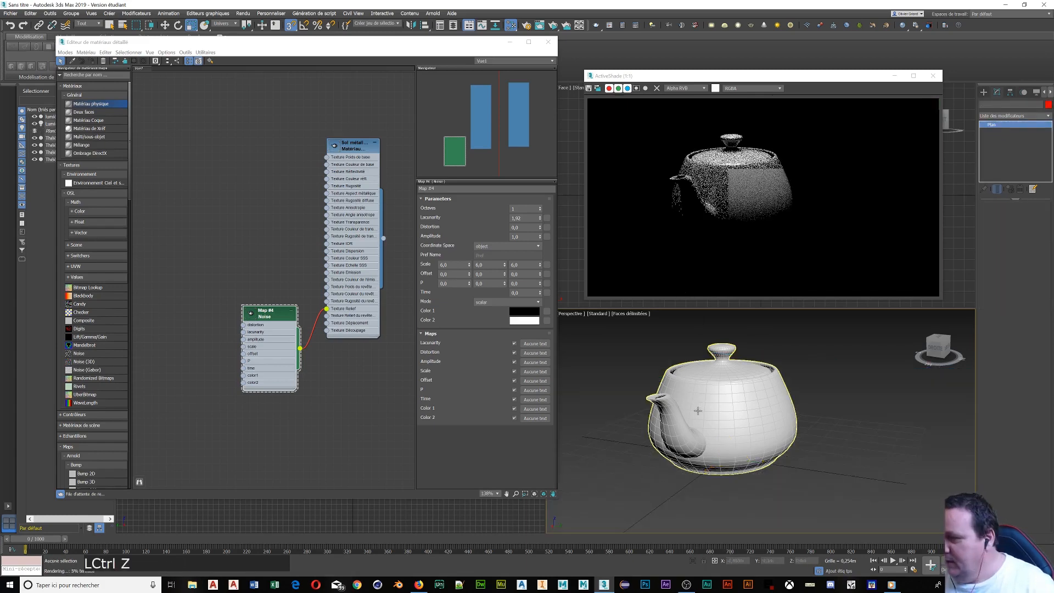
{"action": "key", "text": "ctrl+z"}
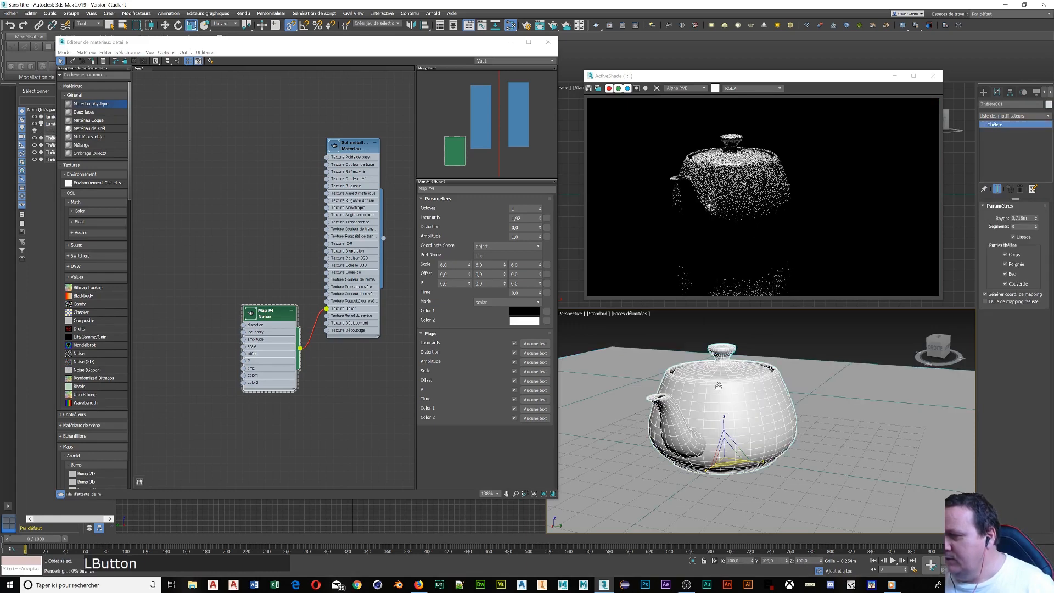
{"action": "key", "text": "Delete"}
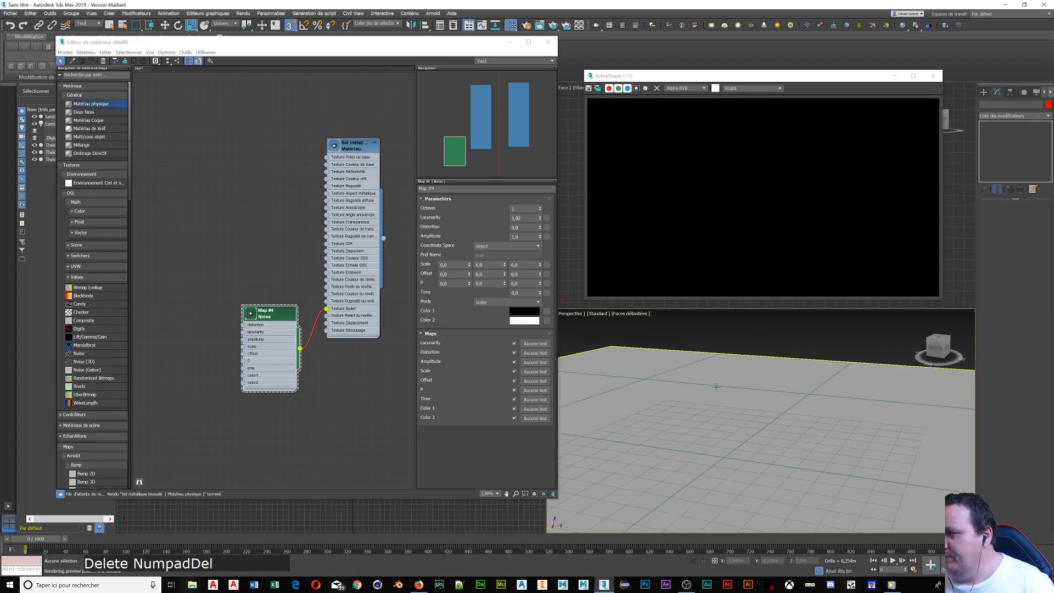
Start the Sphere creation command from the standard geometry primitives
{"action": "middle_click_drag", "start_coordinate": [922, 409], "coordinate": [931, 410], "text": "alt"}
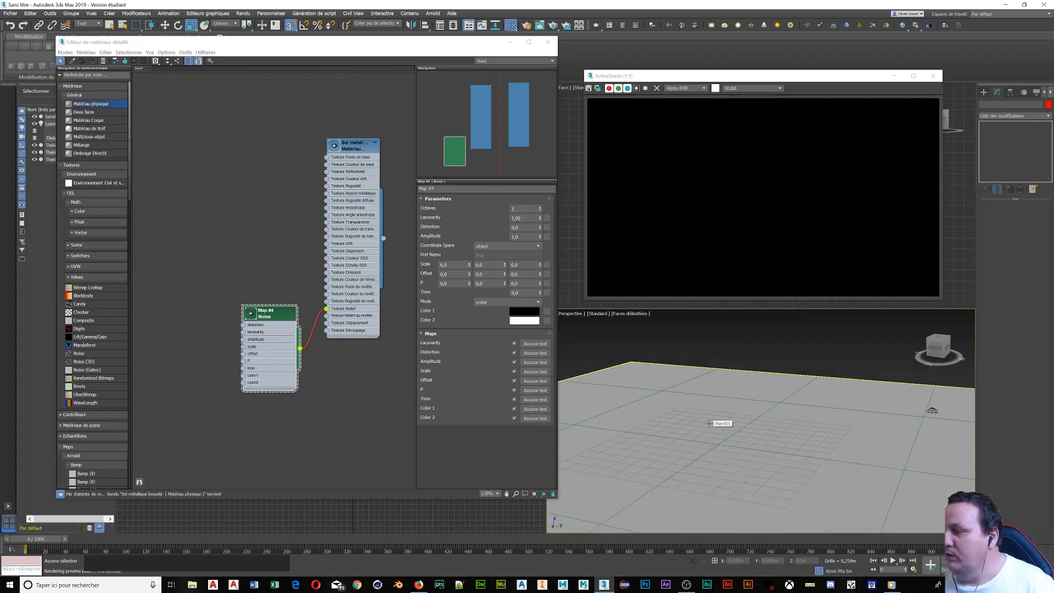
{"action": "key", "text": "shift"}
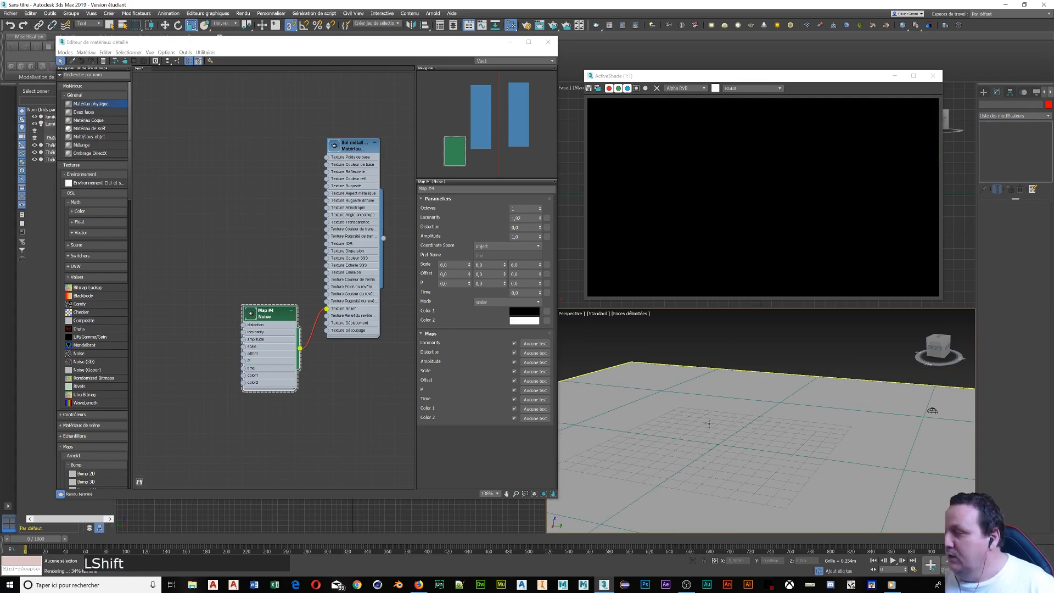
{"action": "left_click", "coordinate": [982, 94]}
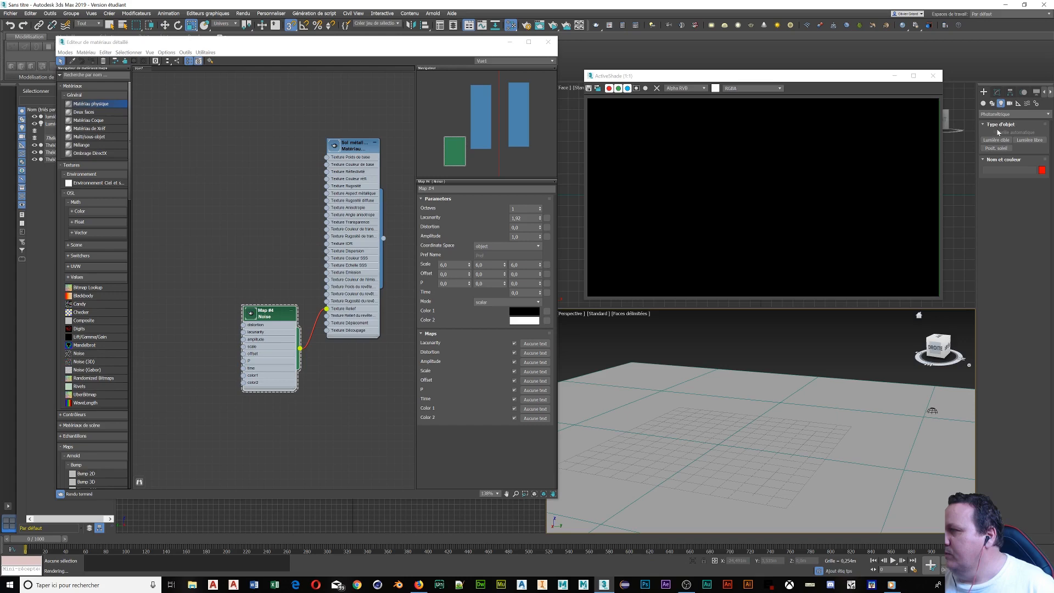
{"action": "left_click", "coordinate": [984, 104]}
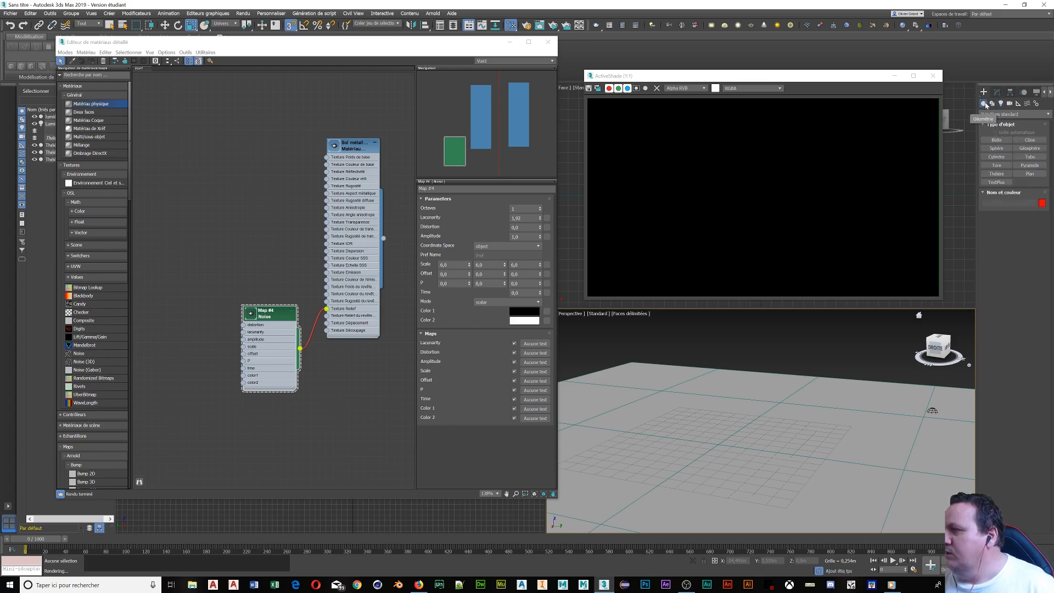
{"action": "left_click", "coordinate": [995, 149]}
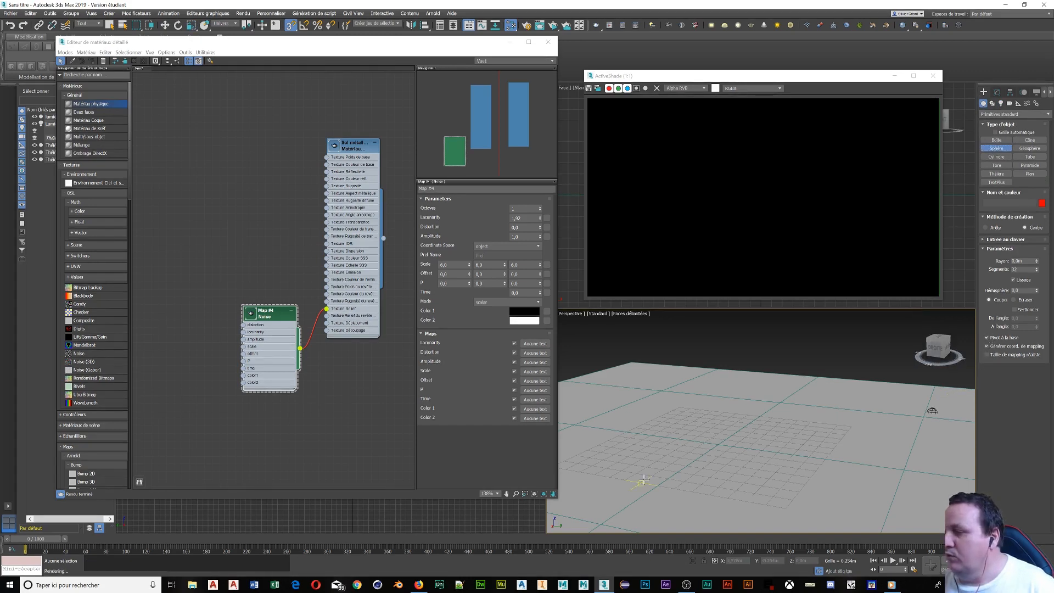
{"action": "left_click", "coordinate": [991, 339]}
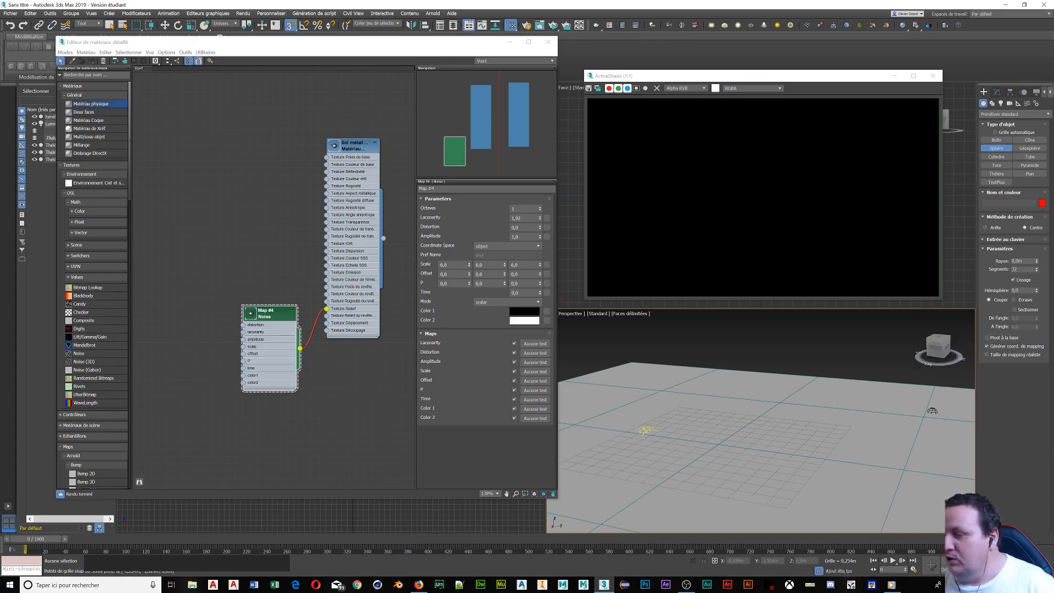
{"action": "left_click_drag", "start_coordinate": [718, 443], "coordinate": [638, 496]}
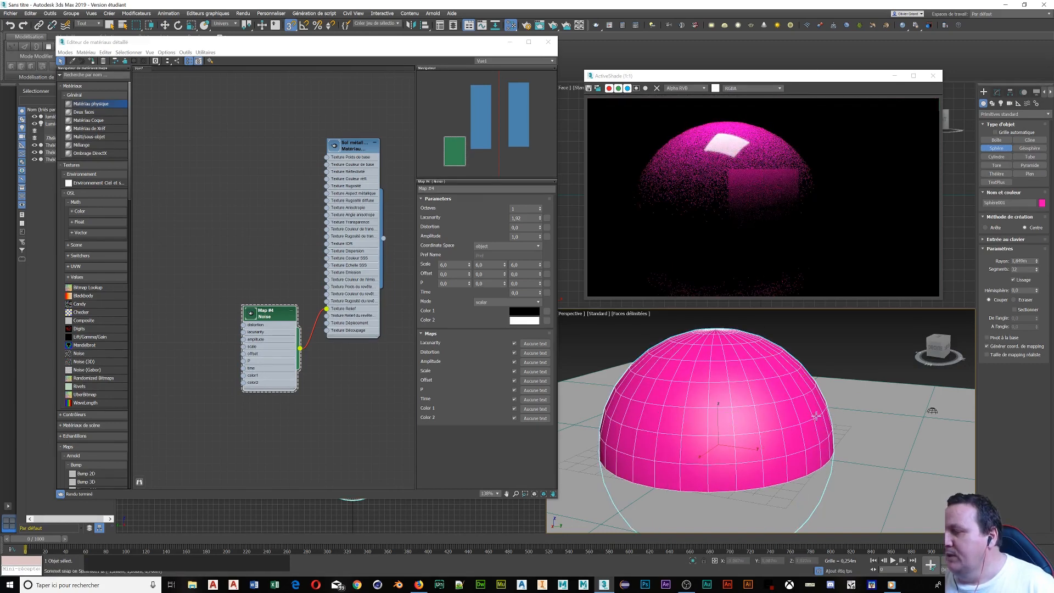
{"action": "scroll", "coordinate": [719, 395], "scroll_direction": "down", "scroll_amount": 4}
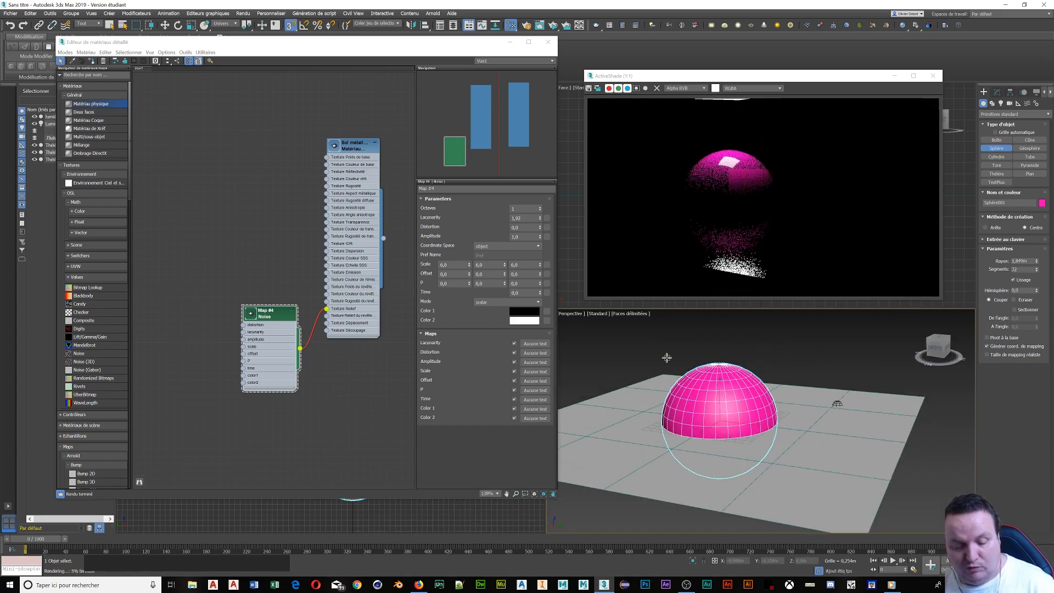
{"action": "key", "text": "Delete"}
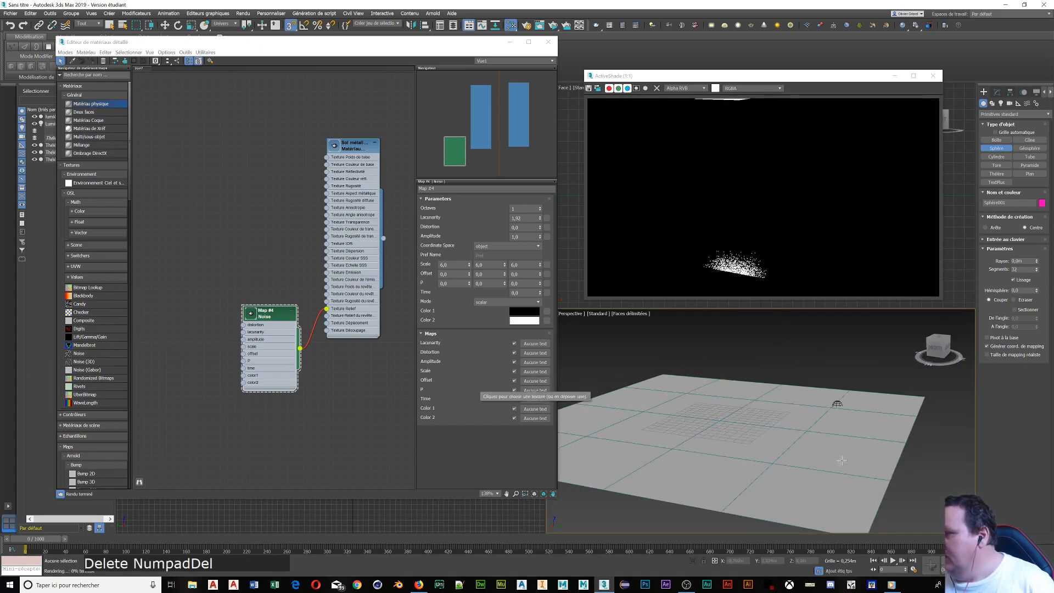
Enable the base pivot option and draw a sphere about 1.71 m in radius at the centre of the floor plane
{"action": "left_click", "coordinate": [987, 338]}
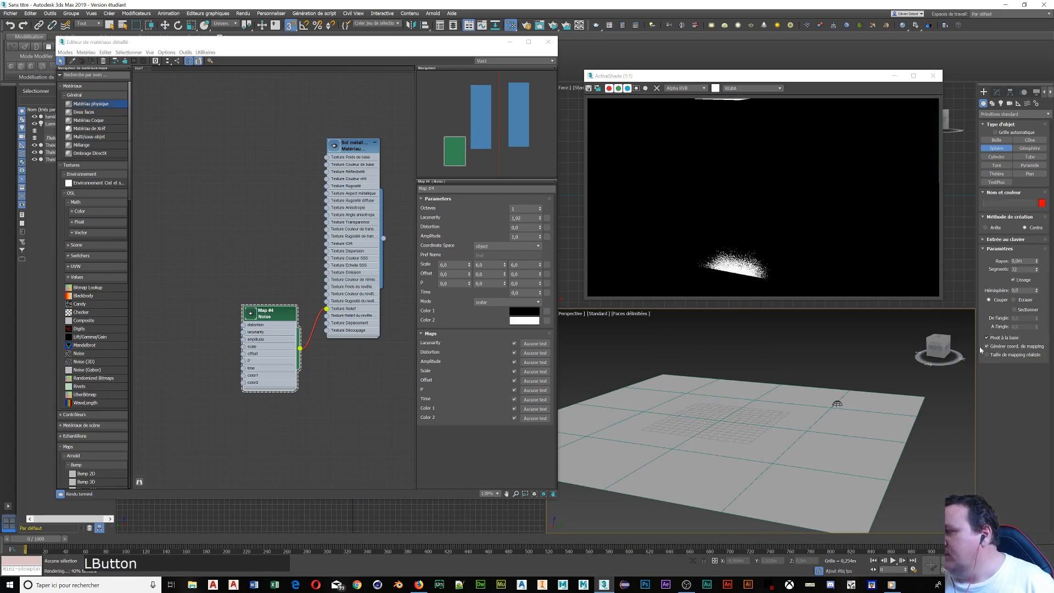
{"action": "left_click_drag", "start_coordinate": [716, 419], "coordinate": [719, 407]}
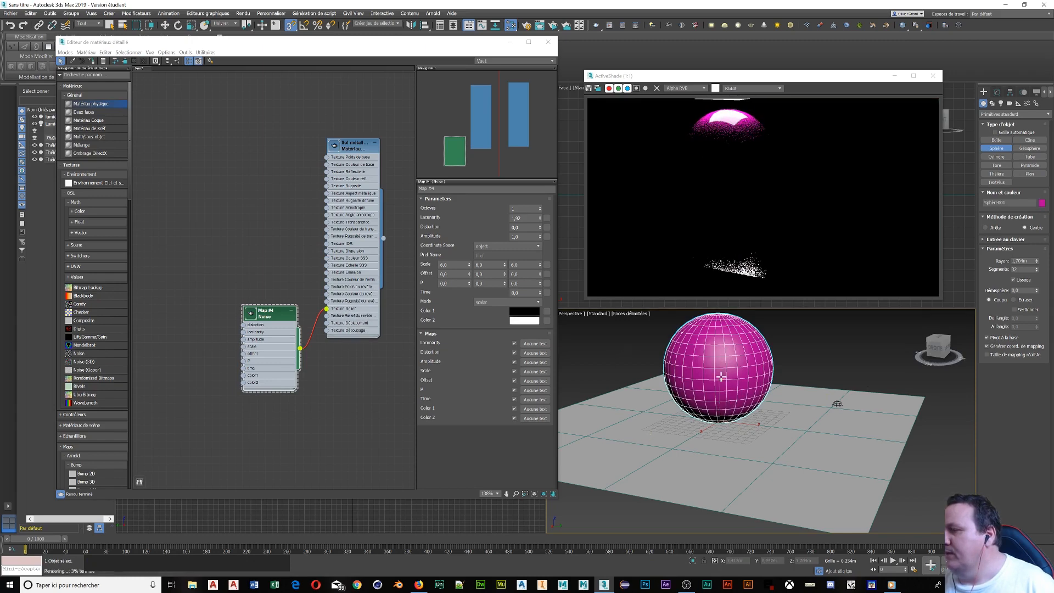
{"action": "scroll", "coordinate": [721, 378], "scroll_direction": "down", "scroll_amount": 3}
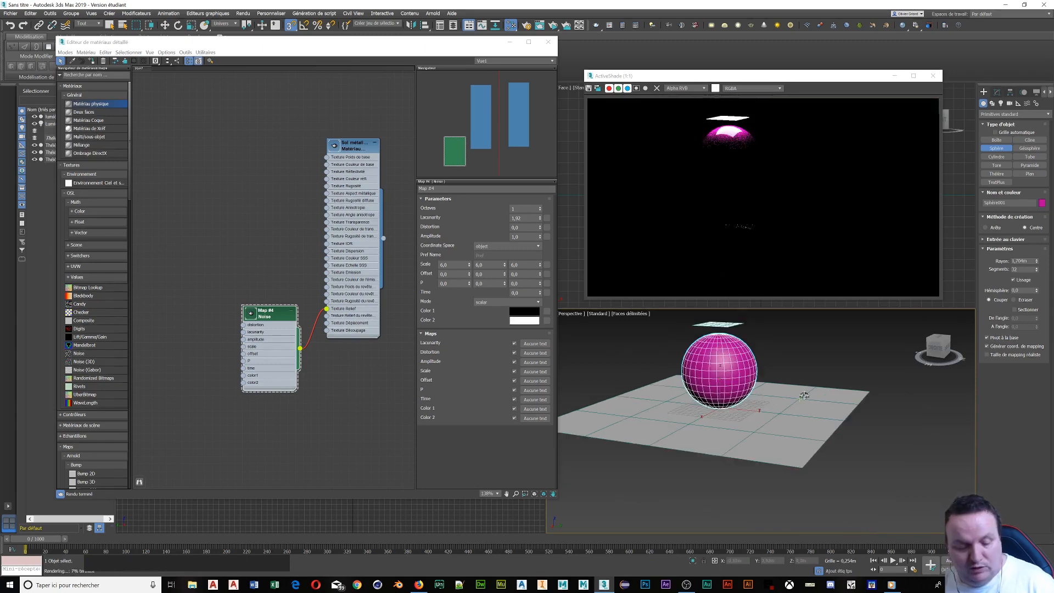
Minimize the material editor and scale the sphere down uniformly to about 35% in the top view
{"action": "key", "text": "w"}
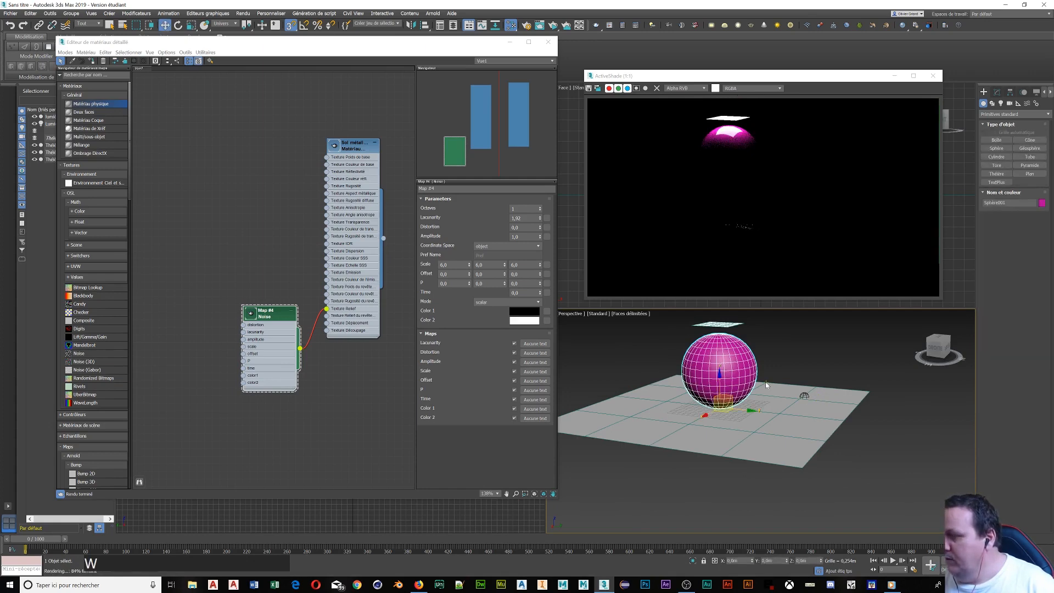
{"action": "key", "text": "r"}
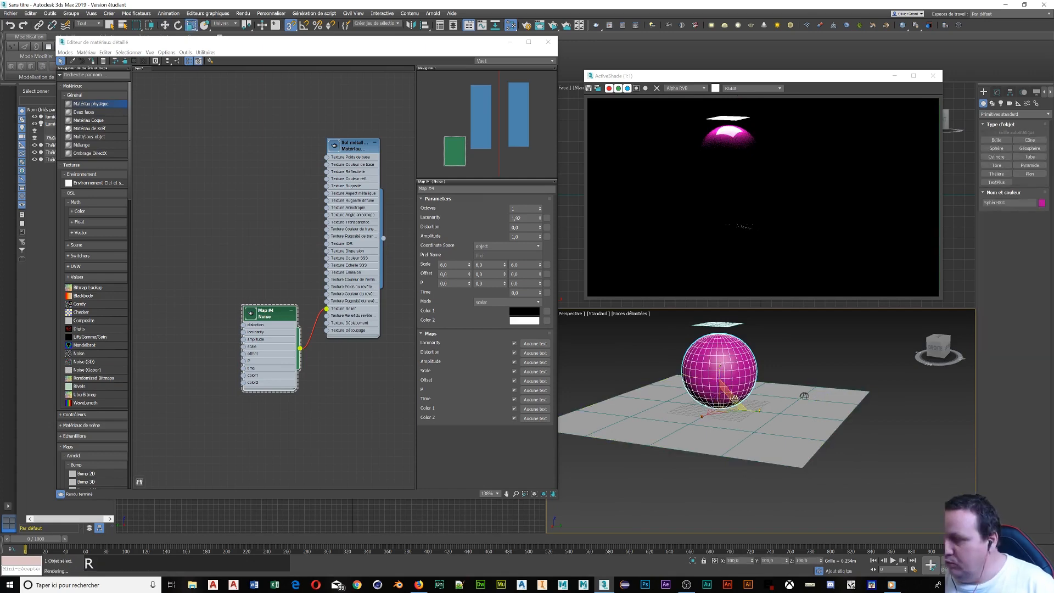
{"action": "left_click_drag", "start_coordinate": [733, 396], "coordinate": [737, 421]}
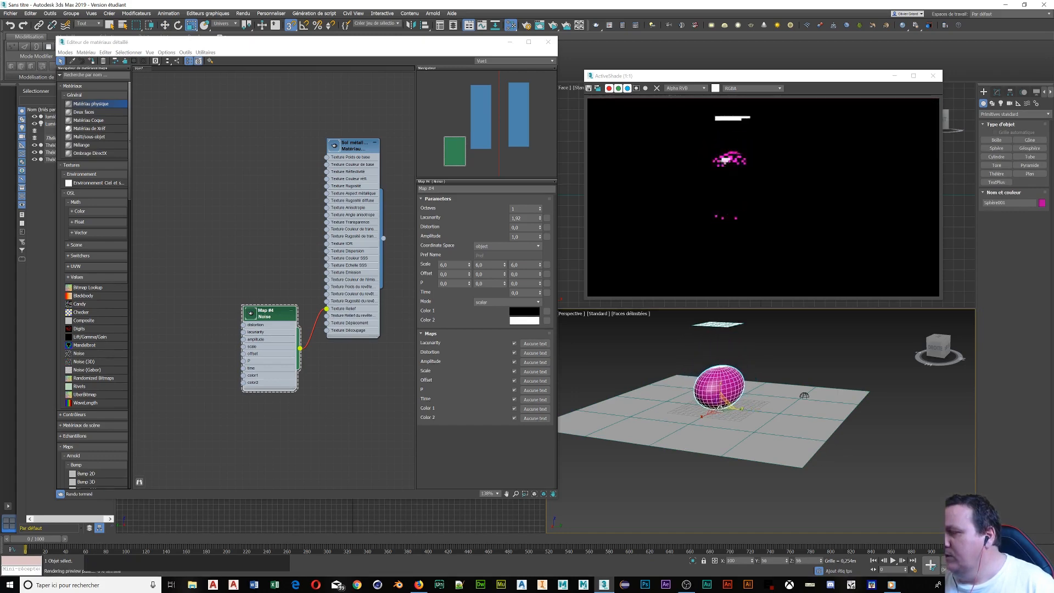
{"action": "left_click", "coordinate": [510, 42]}
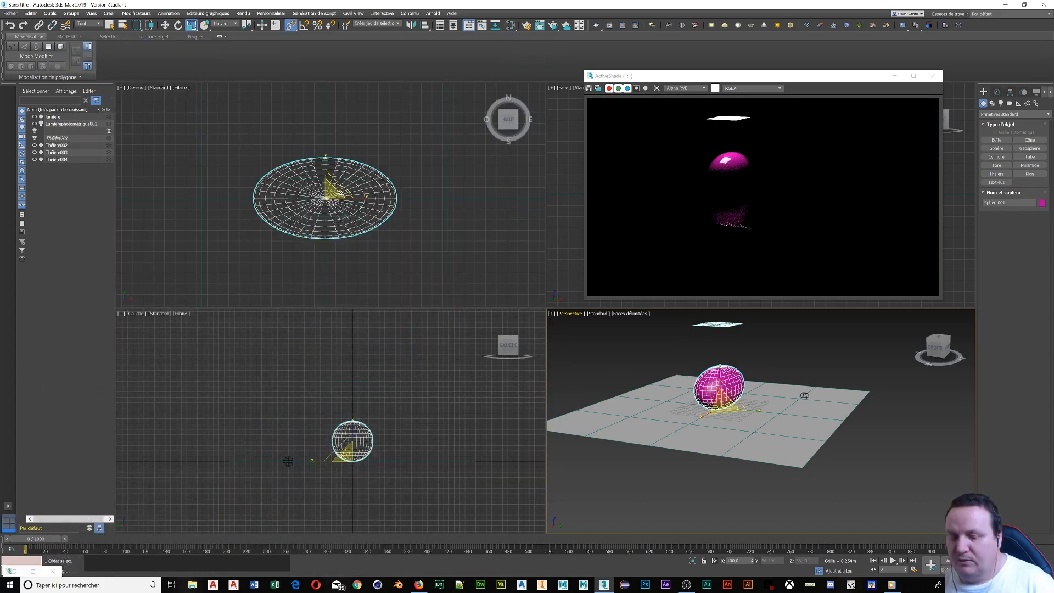
{"action": "key", "text": "ctrl+z"}
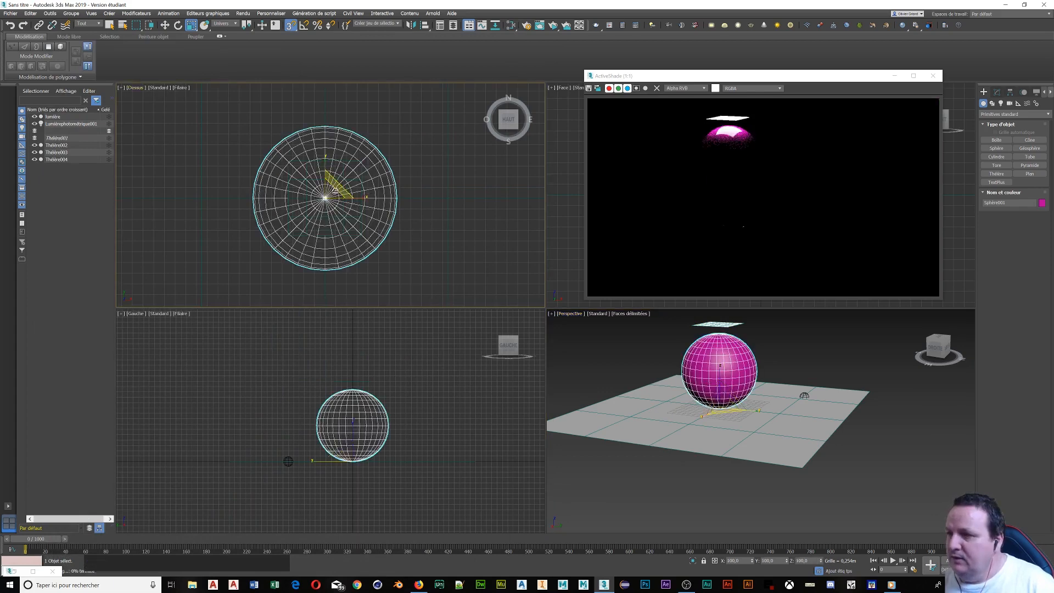
{"action": "left_click_drag", "start_coordinate": [333, 190], "coordinate": [303, 242]}
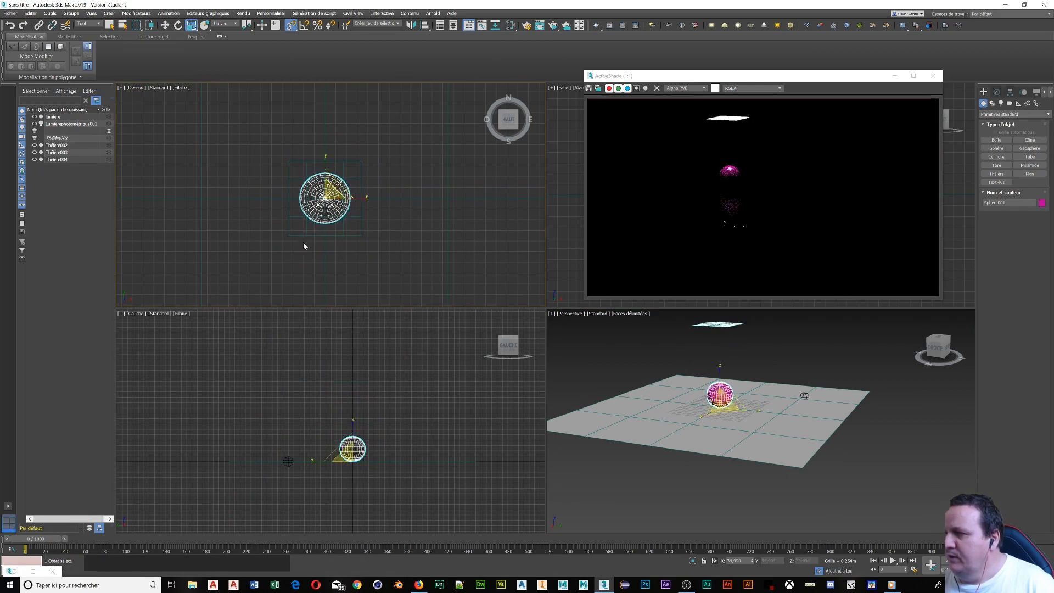
Turn off snapping and lower the emissive light plane toward the sphere to a Z height of about 2.47 m
{"action": "left_click", "coordinate": [341, 163]}
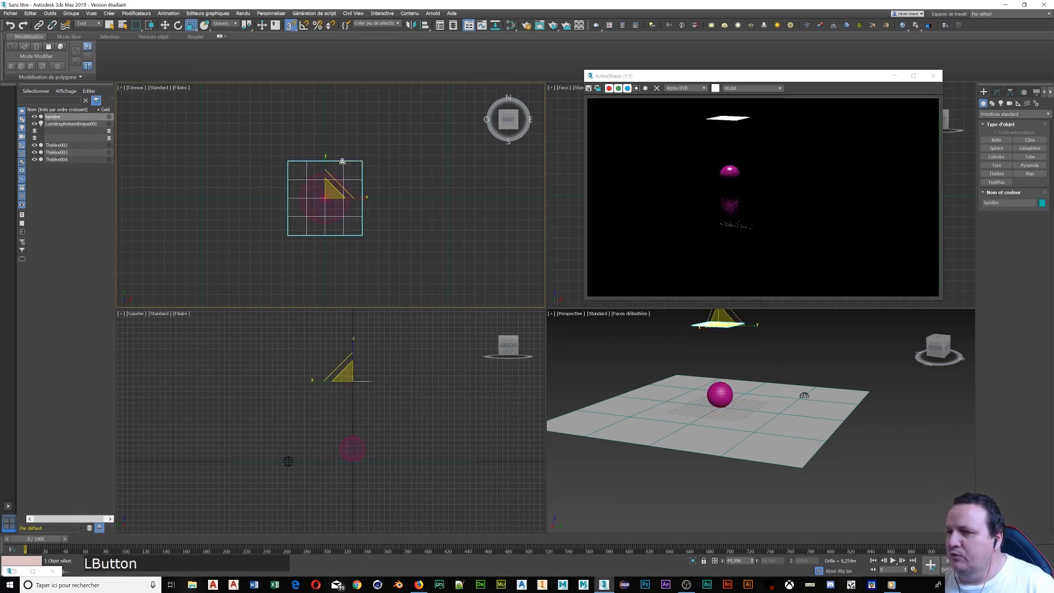
{"action": "key", "text": "w"}
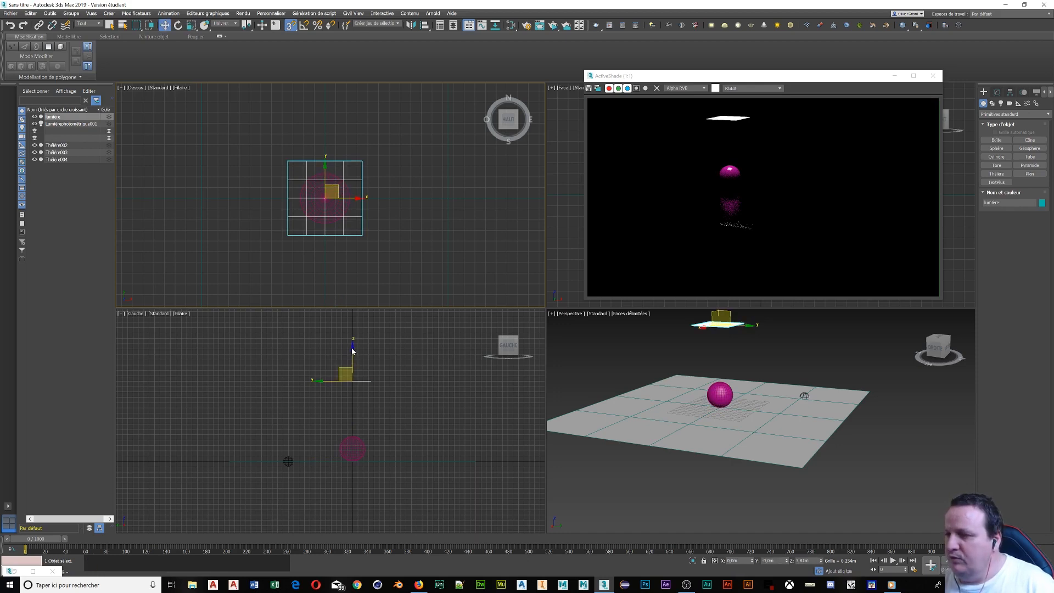
{"action": "left_click", "coordinate": [298, 16]}
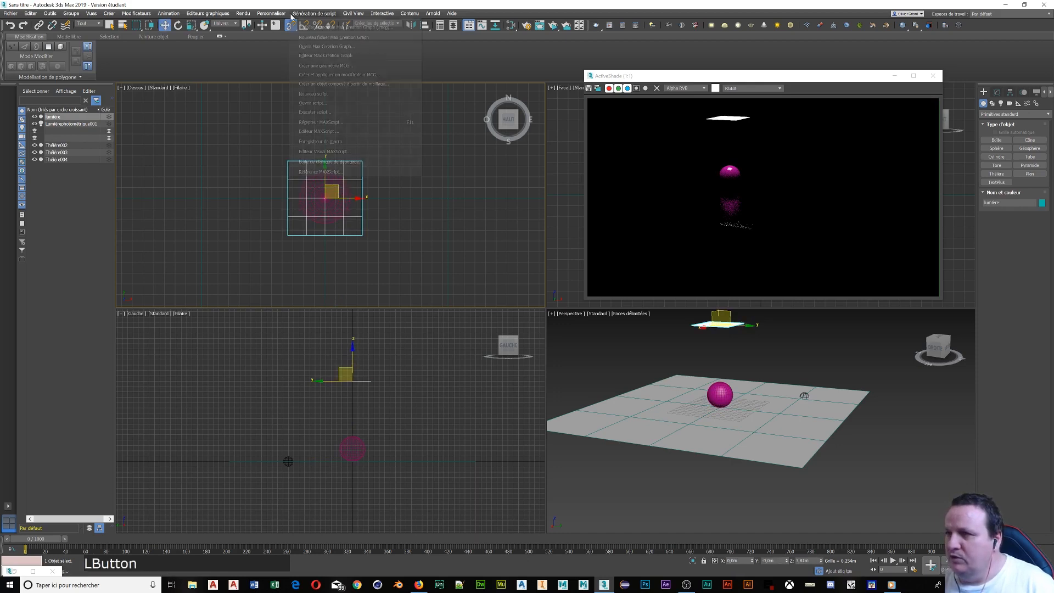
{"action": "left_click", "coordinate": [290, 28]}
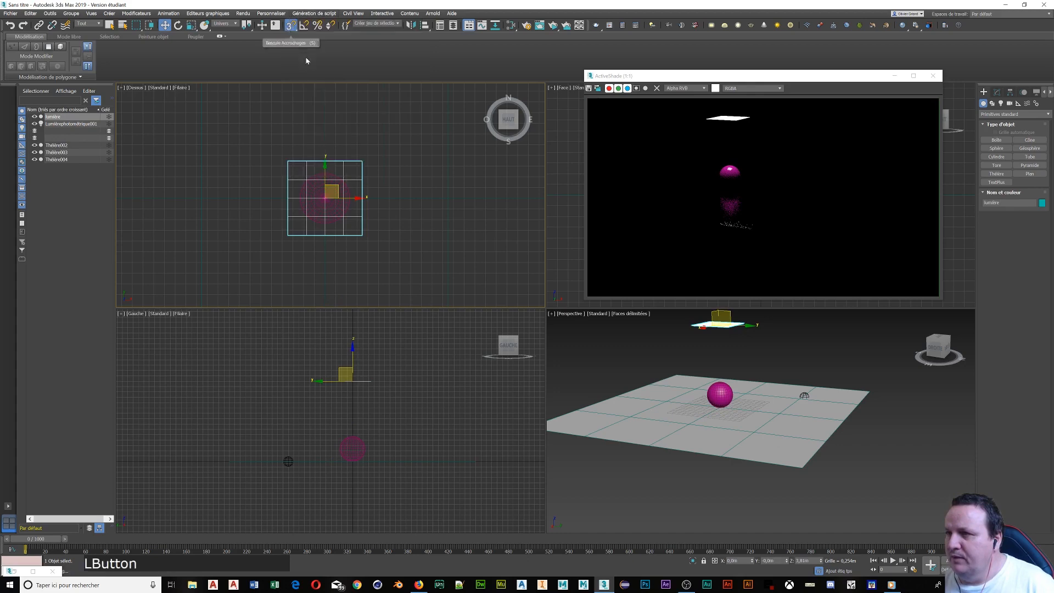
{"action": "left_click", "coordinate": [290, 26]}
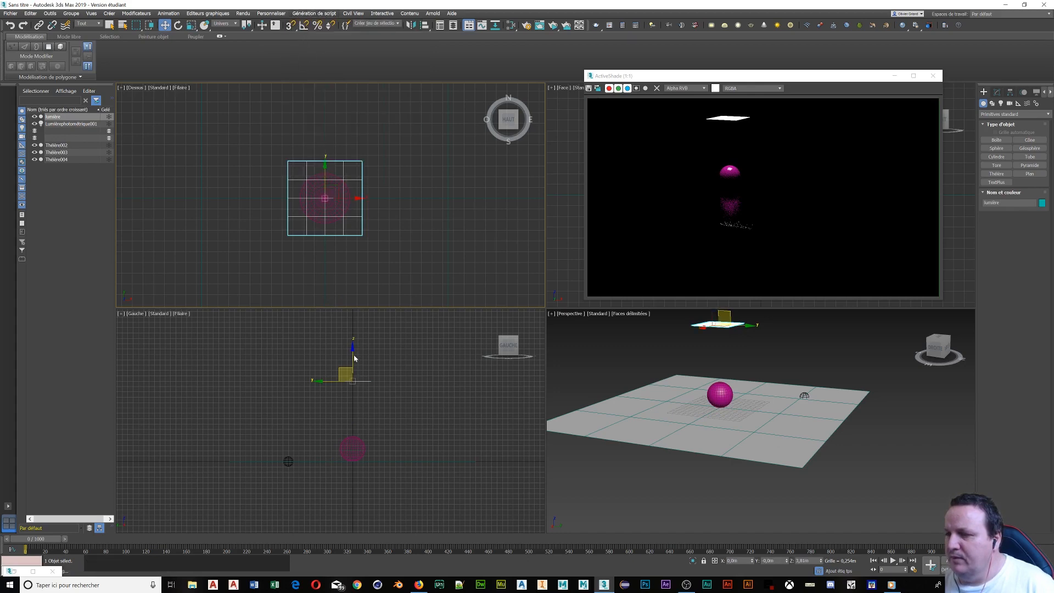
{"action": "left_click", "coordinate": [353, 357]}
{"action": "left_click", "coordinate": [348, 380]}
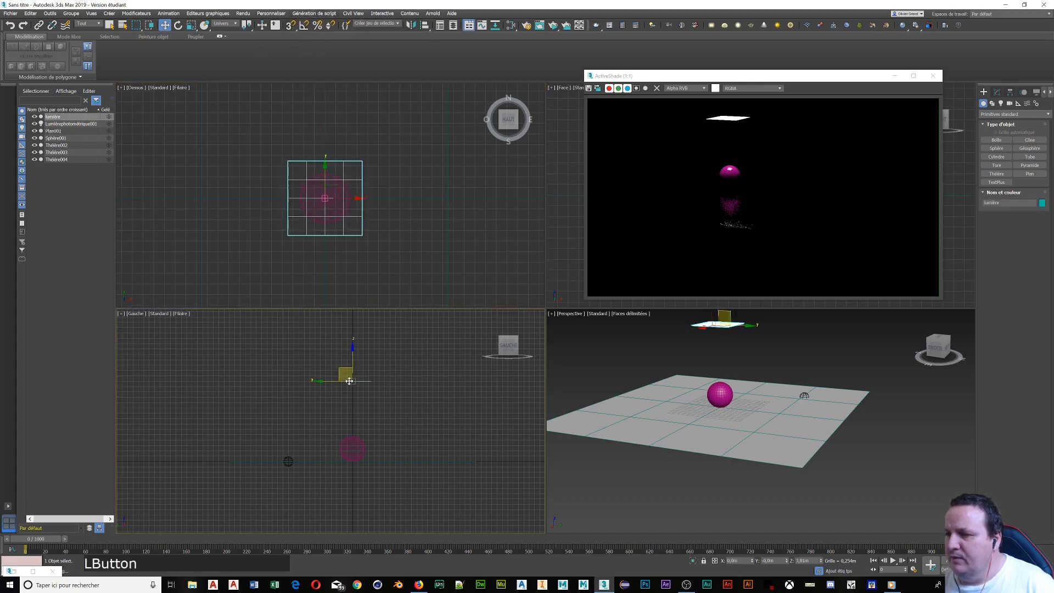
{"action": "left_click_drag", "start_coordinate": [352, 356], "coordinate": [352, 384]}
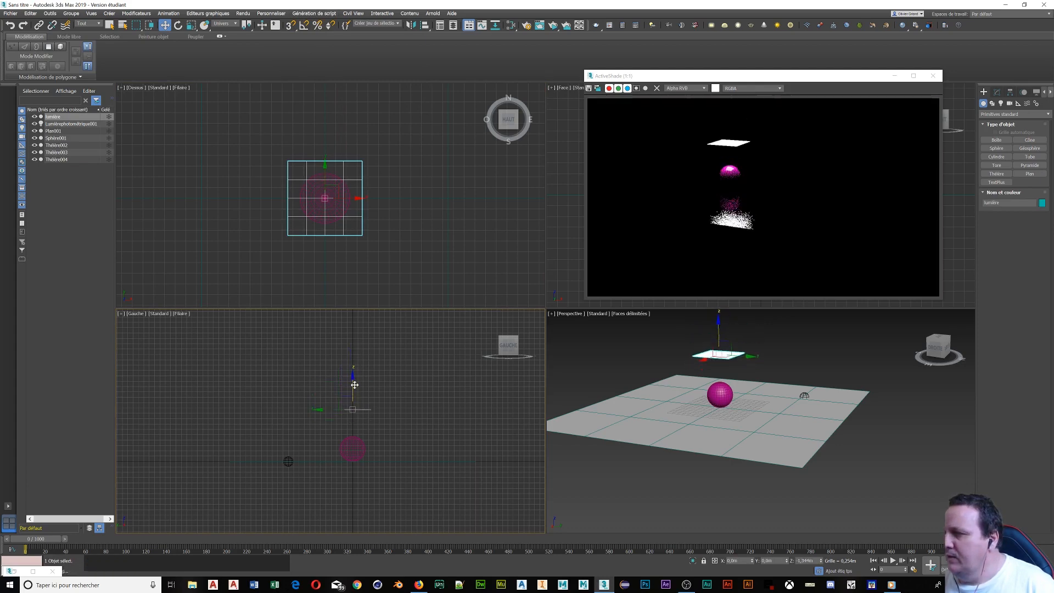
Examine the light plane's reflection on the sphere in the ActiveShade render at several zooms and perspective framings
{"action": "scroll", "coordinate": [729, 168], "scroll_direction": "up", "scroll_amount": 3}
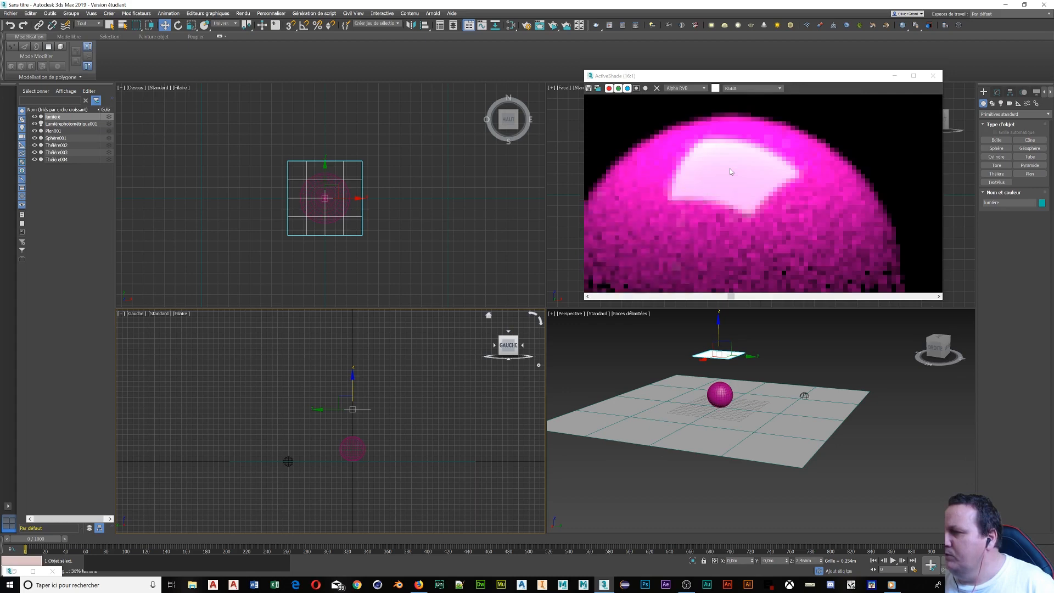
{"action": "scroll", "coordinate": [730, 168], "scroll_direction": "down", "scroll_amount": 2}
{"action": "scroll", "coordinate": [730, 171], "scroll_direction": "up", "scroll_amount": 1}
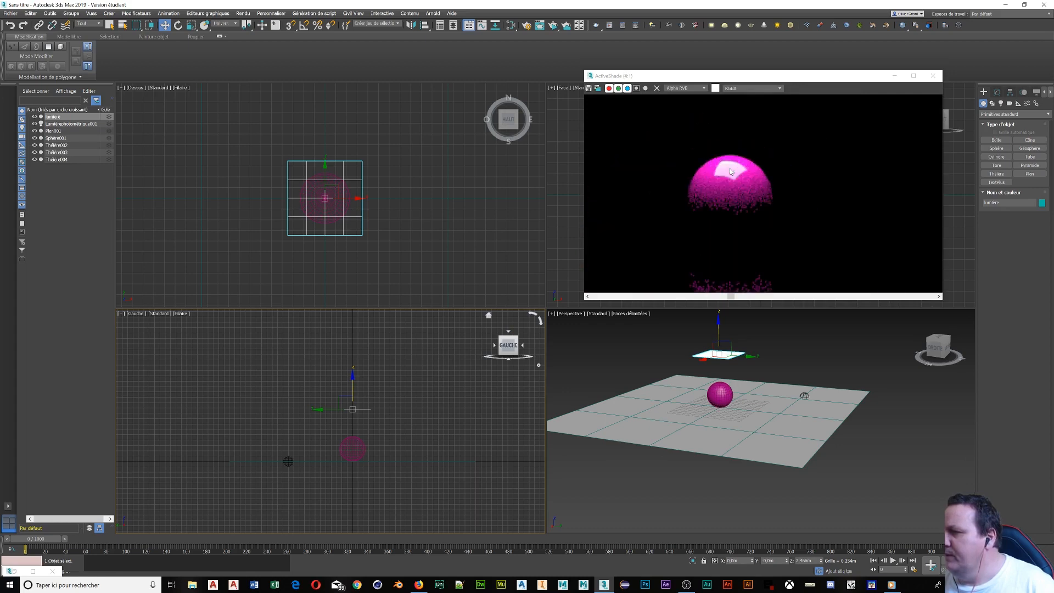
{"action": "scroll", "coordinate": [734, 232], "scroll_direction": "down", "scroll_amount": 3}
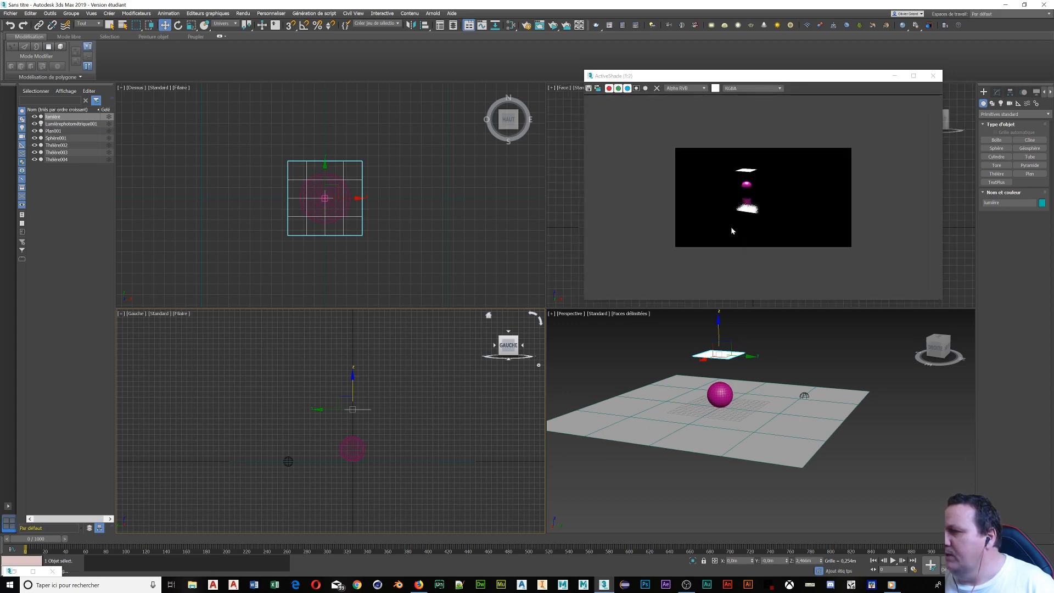
{"action": "scroll", "coordinate": [735, 406], "scroll_direction": "up", "scroll_amount": 2}
{"action": "middle_click_drag", "start_coordinate": [749, 405], "coordinate": [757, 434], "text": "shift"}
{"action": "scroll", "coordinate": [780, 417], "scroll_direction": "up", "scroll_amount": 3}
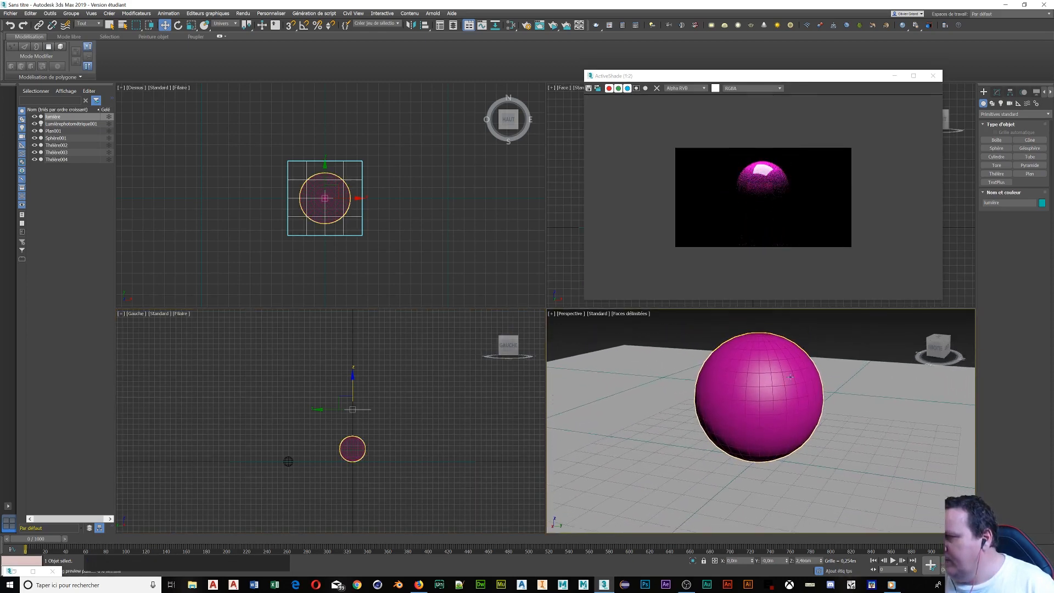
{"action": "scroll", "coordinate": [788, 376], "scroll_direction": "up", "scroll_amount": 2}
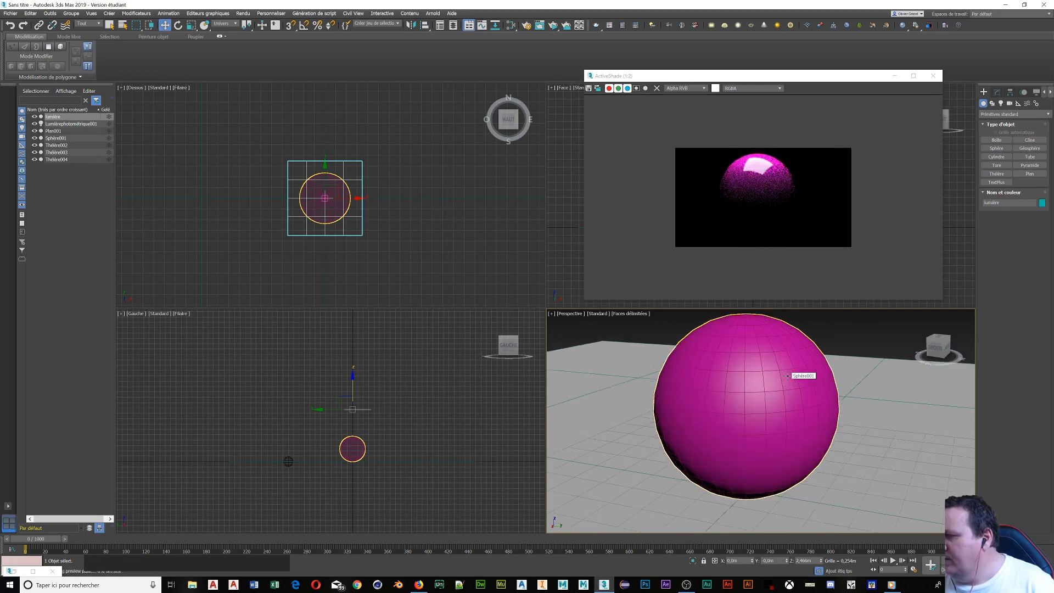
{"action": "scroll", "coordinate": [784, 367], "scroll_direction": "down", "scroll_amount": 5}
{"action": "middle_click_drag", "start_coordinate": [777, 379], "coordinate": [759, 406], "text": "shift"}
{"action": "scroll", "coordinate": [784, 398], "scroll_direction": "up", "scroll_amount": 2}
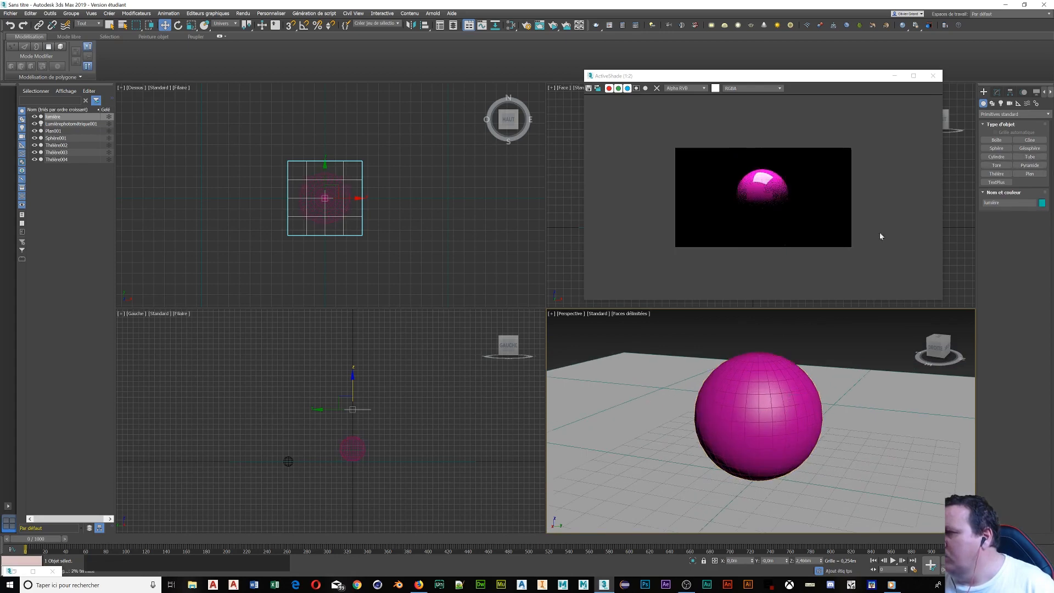
Change the sphere's object colour to orange using the 3ds Max palette and check it in the render
{"action": "left_click", "coordinate": [742, 192]}
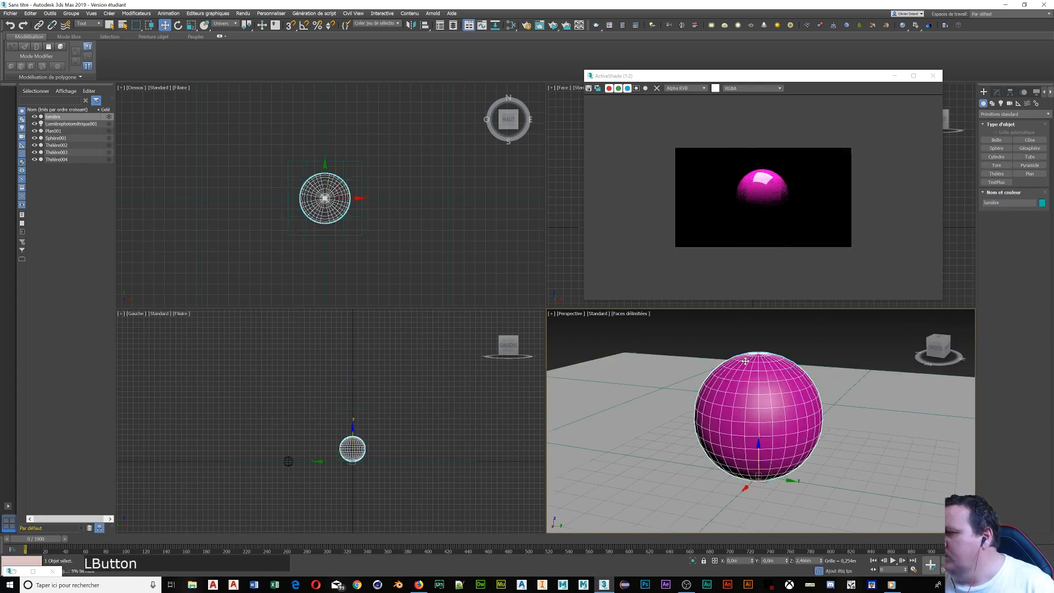
{"action": "left_click", "coordinate": [1041, 203]}
{"action": "left_click", "coordinate": [1042, 204]}
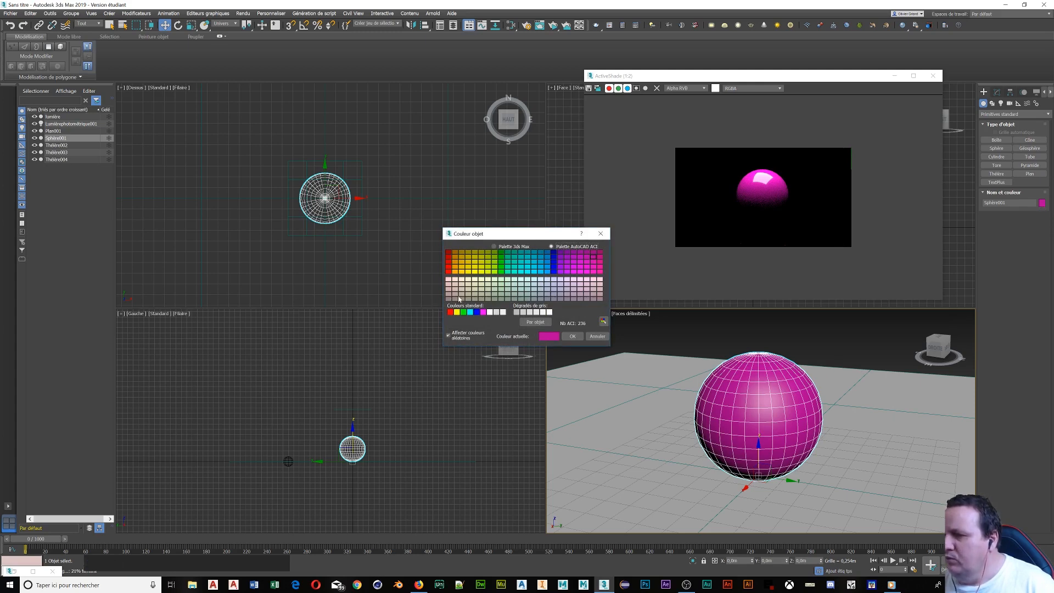
{"action": "left_click", "coordinate": [556, 249]}
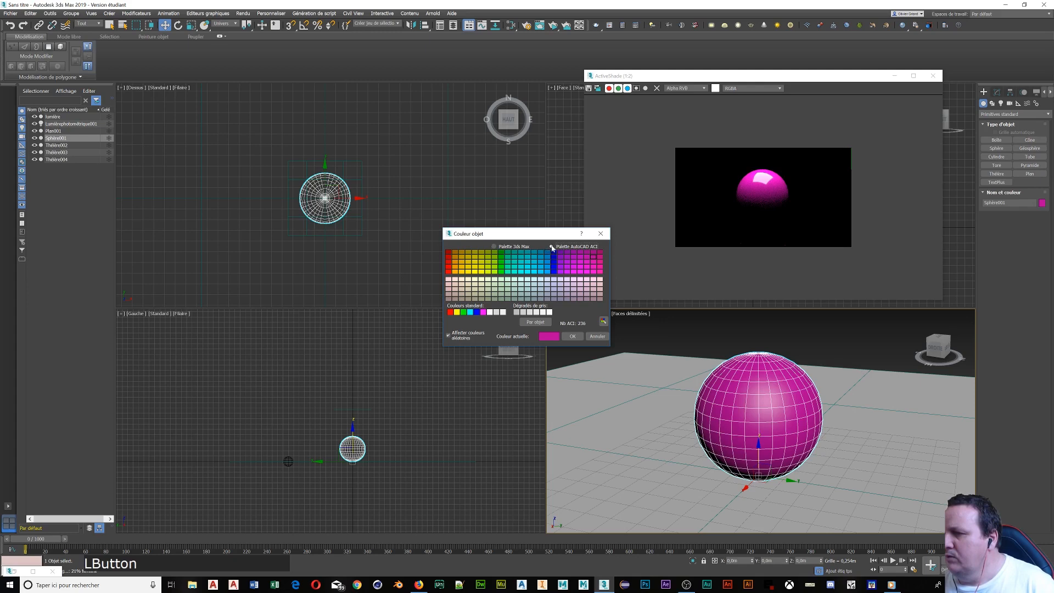
{"action": "left_click", "coordinate": [512, 246]}
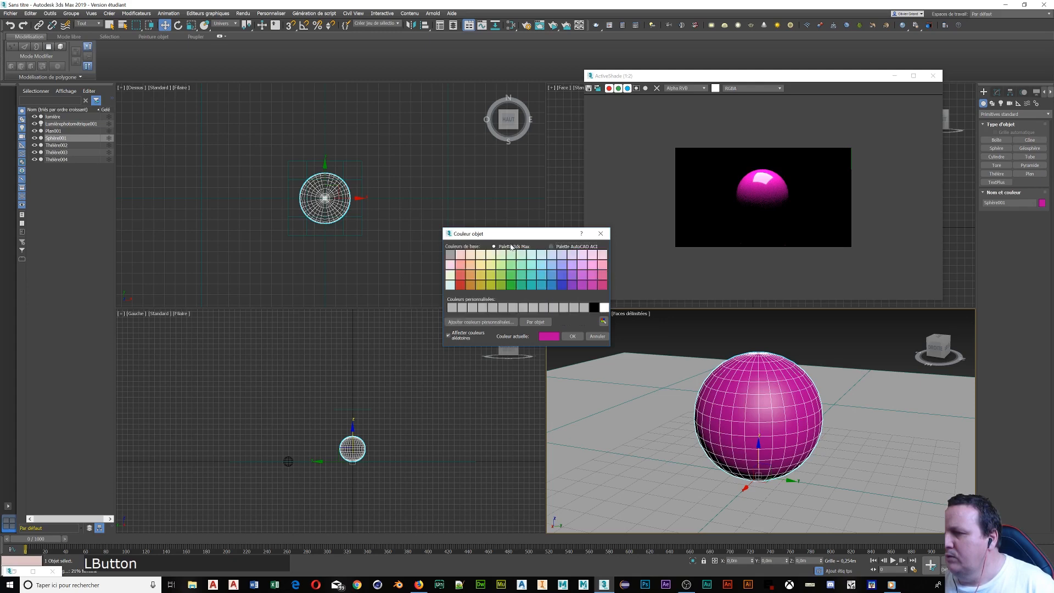
{"action": "left_click", "coordinate": [471, 285]}
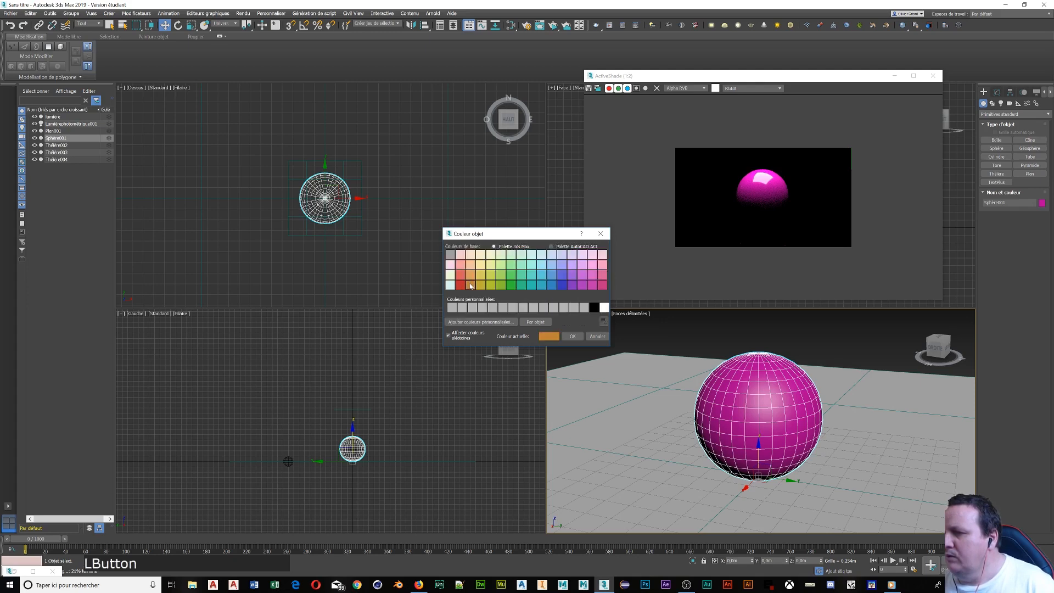
{"action": "left_click", "coordinate": [571, 336]}
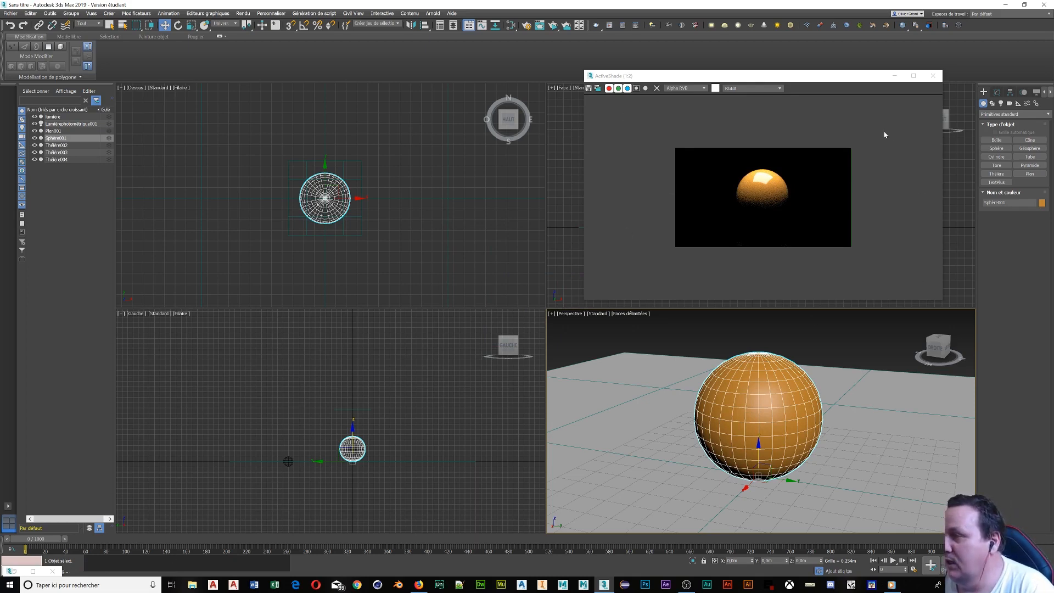
{"action": "scroll", "coordinate": [792, 237], "scroll_direction": "up", "scroll_amount": 3}
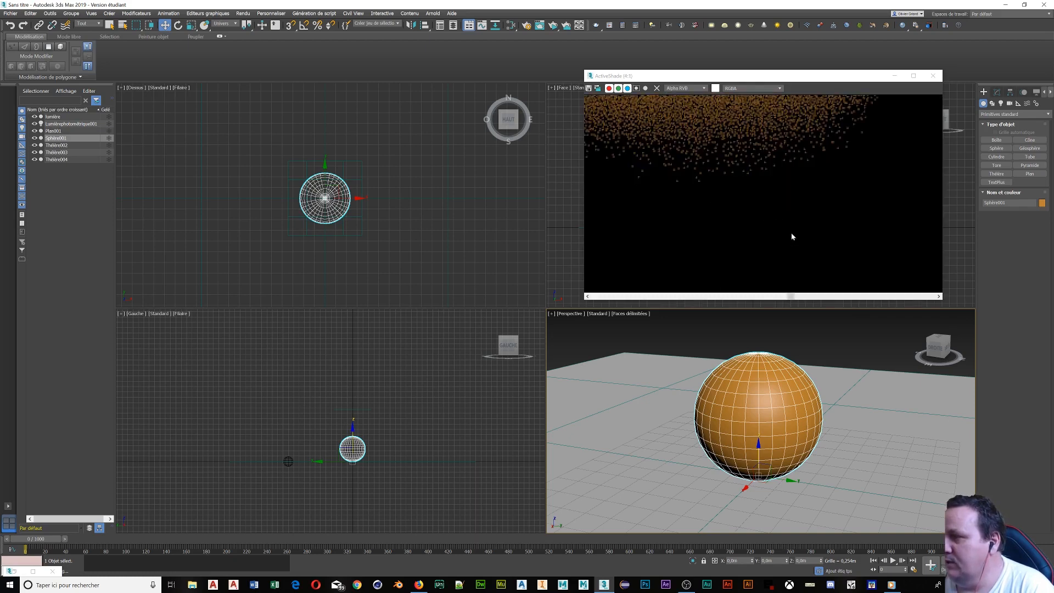
{"action": "scroll", "coordinate": [792, 237], "scroll_direction": "down", "scroll_amount": 2}
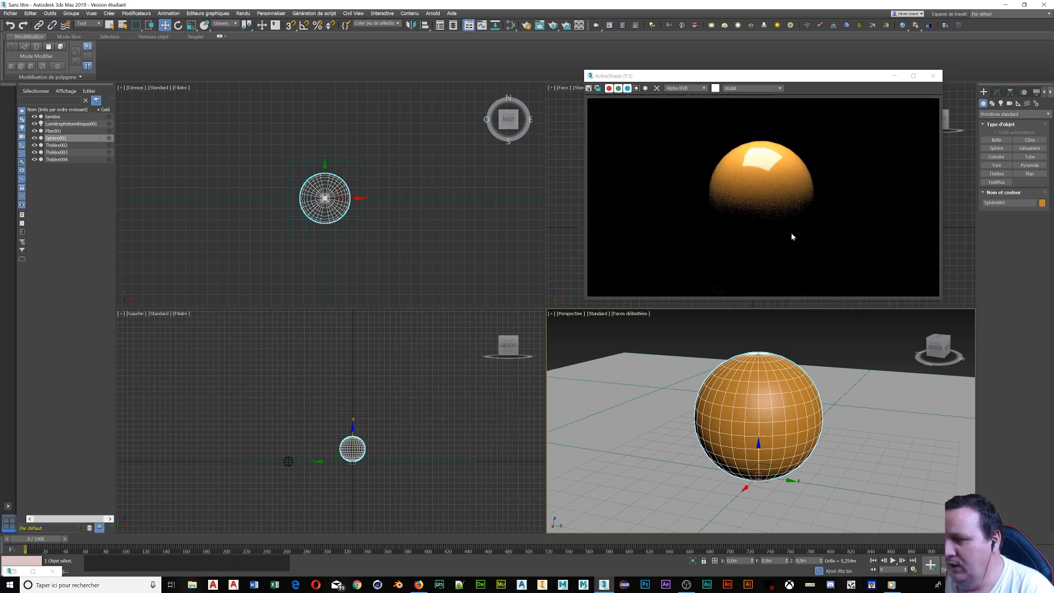